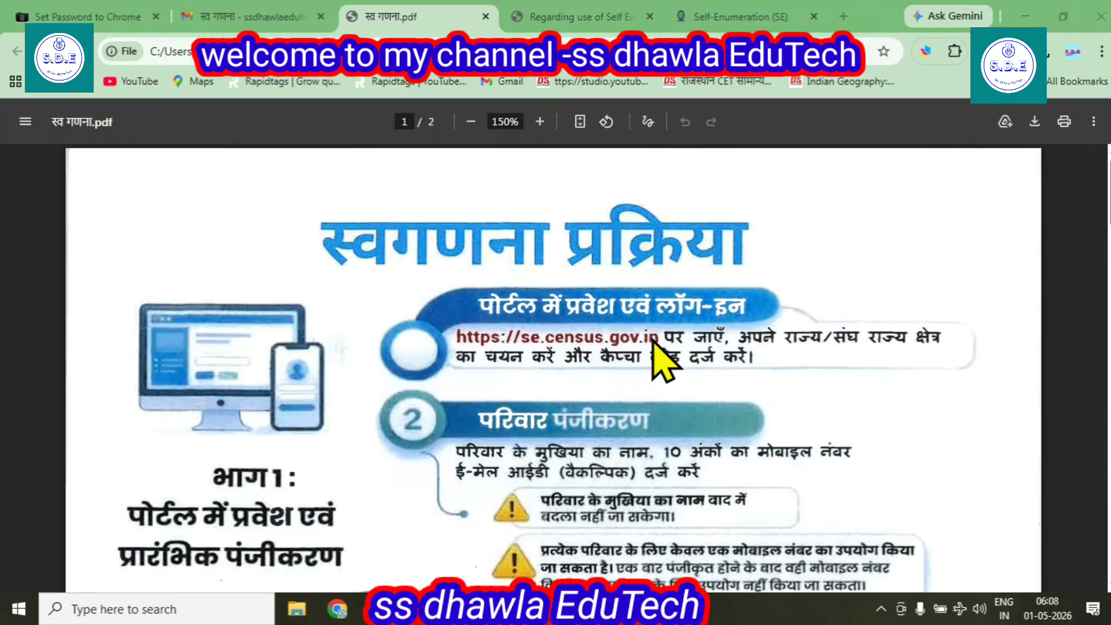
Switch to the Self-Enumeration login tab and open the SE Period state-wise timetable PDF
left_click(601, 18)
left_click(718, 17)
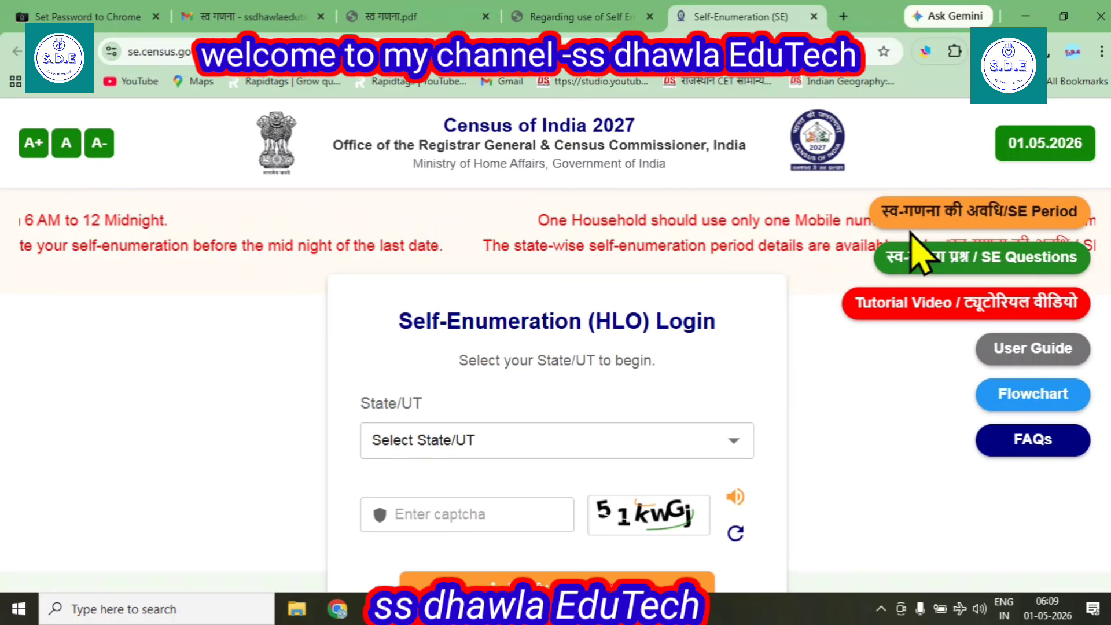
left_click(944, 226)
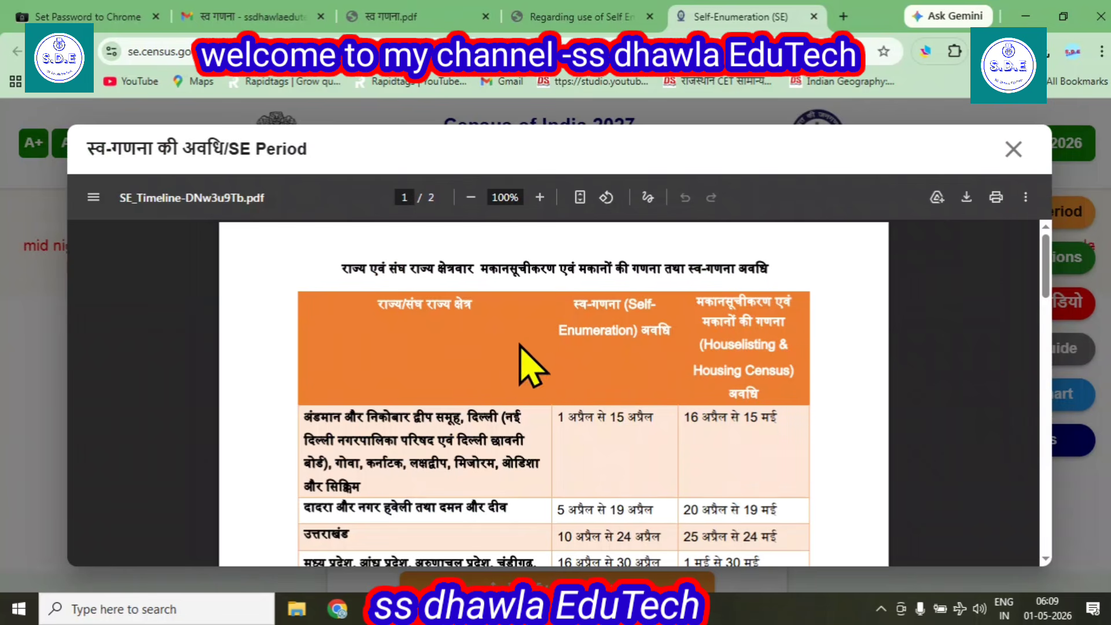
Scroll through the SE_Timeline PDF to page 2, then close the SE Period popup
scroll(342, 428, "down", 1)
scroll(333, 430, "down", 1)
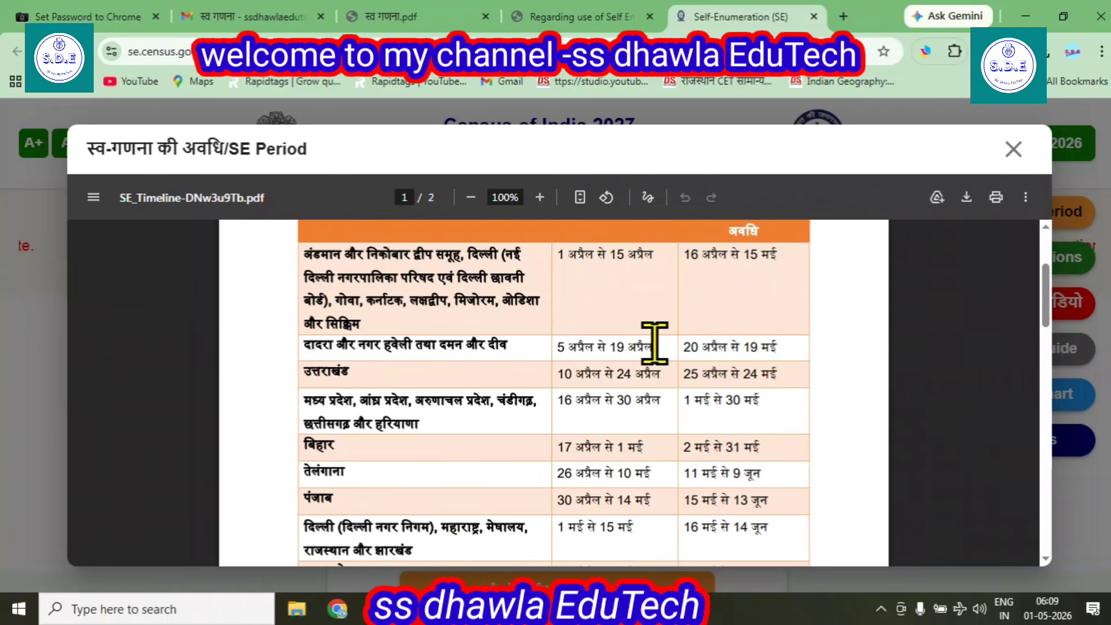
scroll(654, 345, "up", 1)
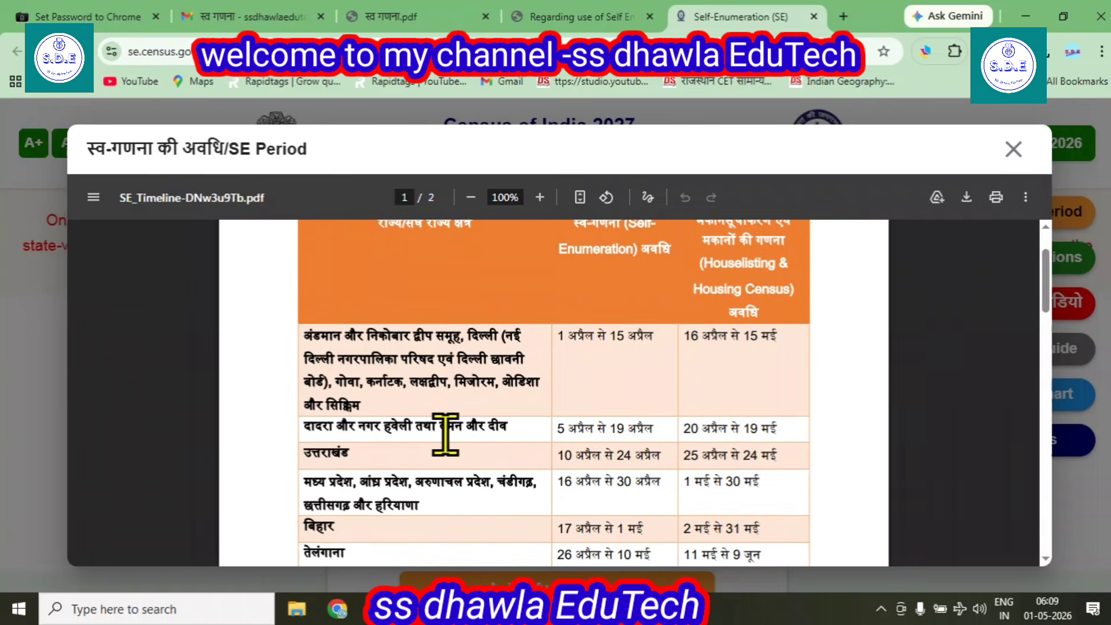
scroll(446, 434, "down", 1)
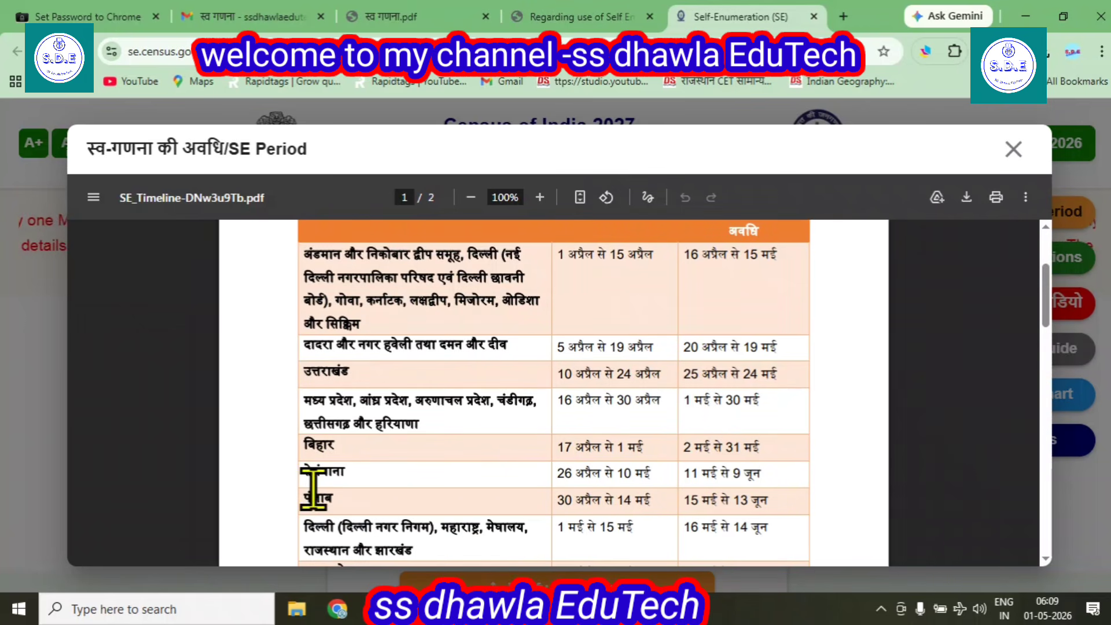
scroll(492, 481, "down", 2)
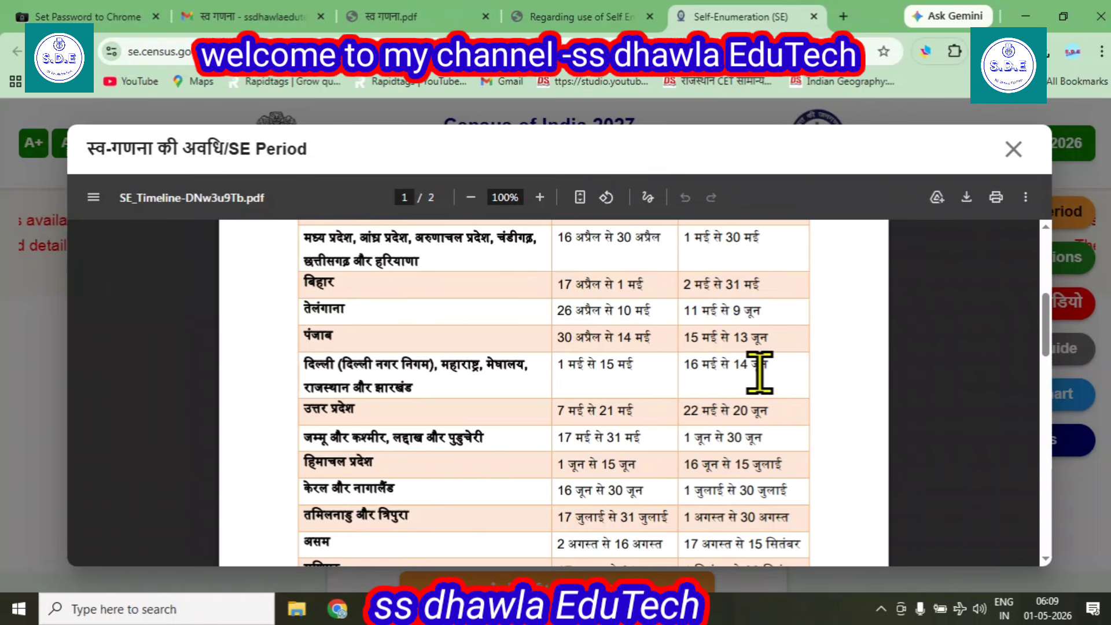
scroll(760, 372, "down", 4)
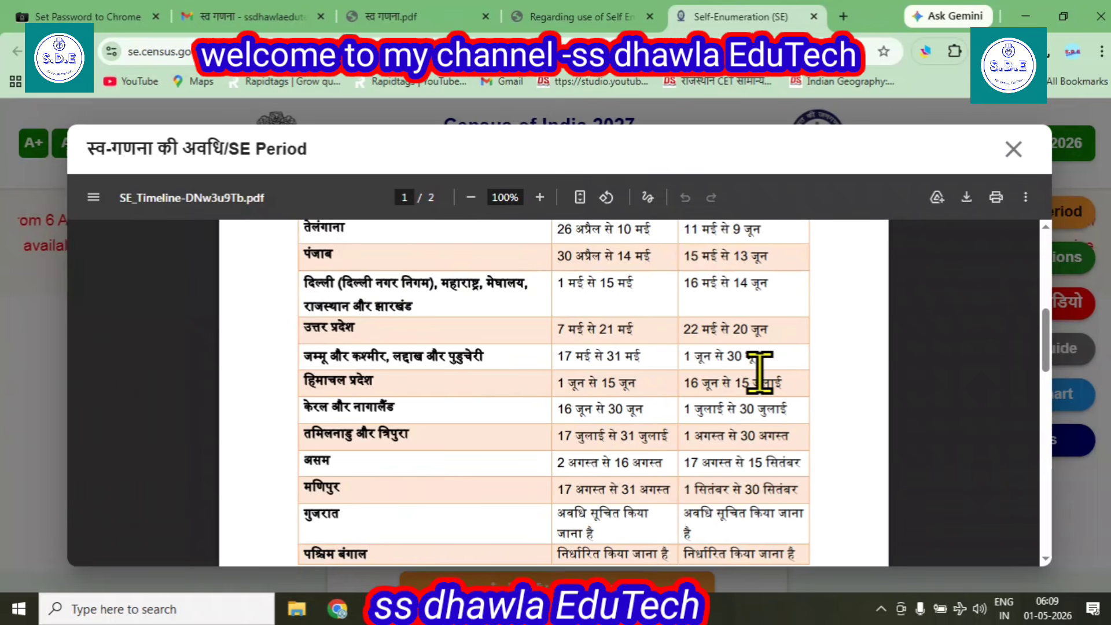
scroll(760, 372, "down", 10)
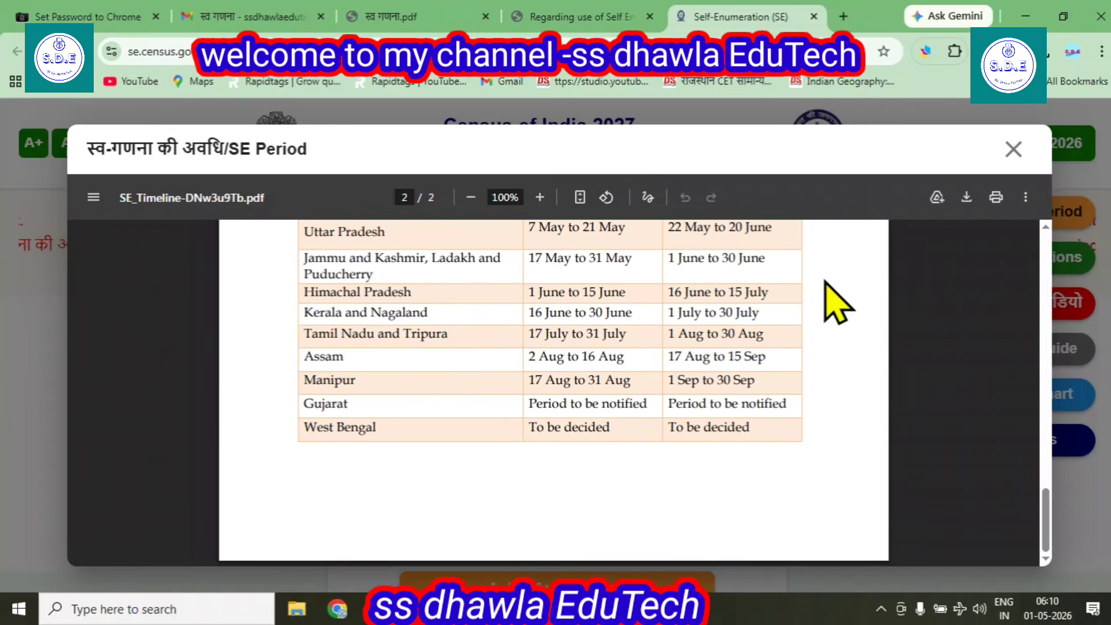
left_click(1013, 149)
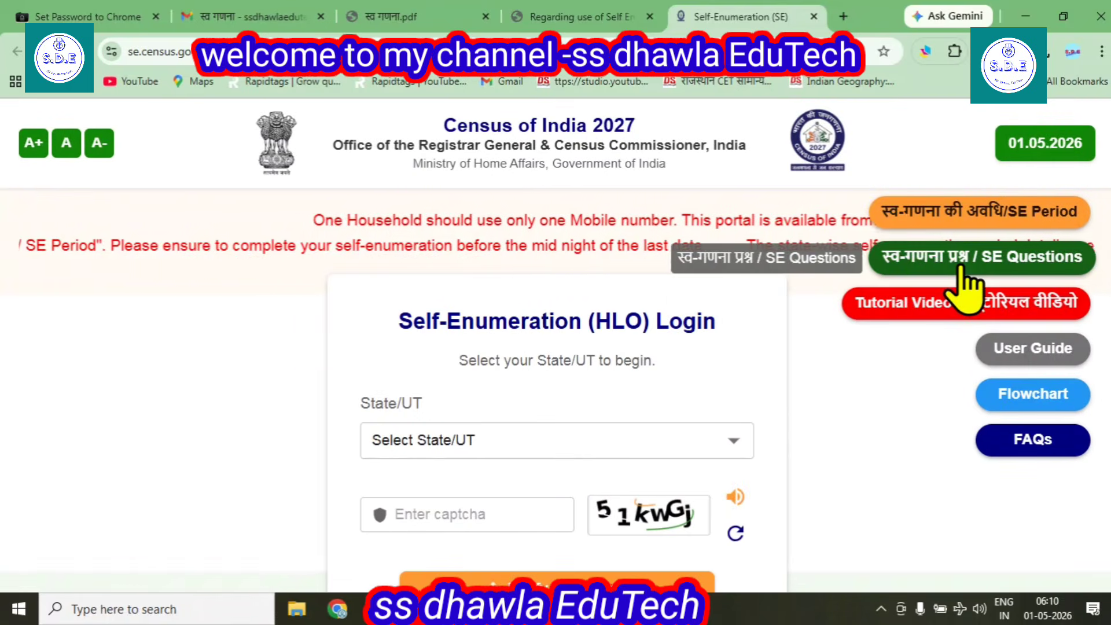
left_click(961, 261)
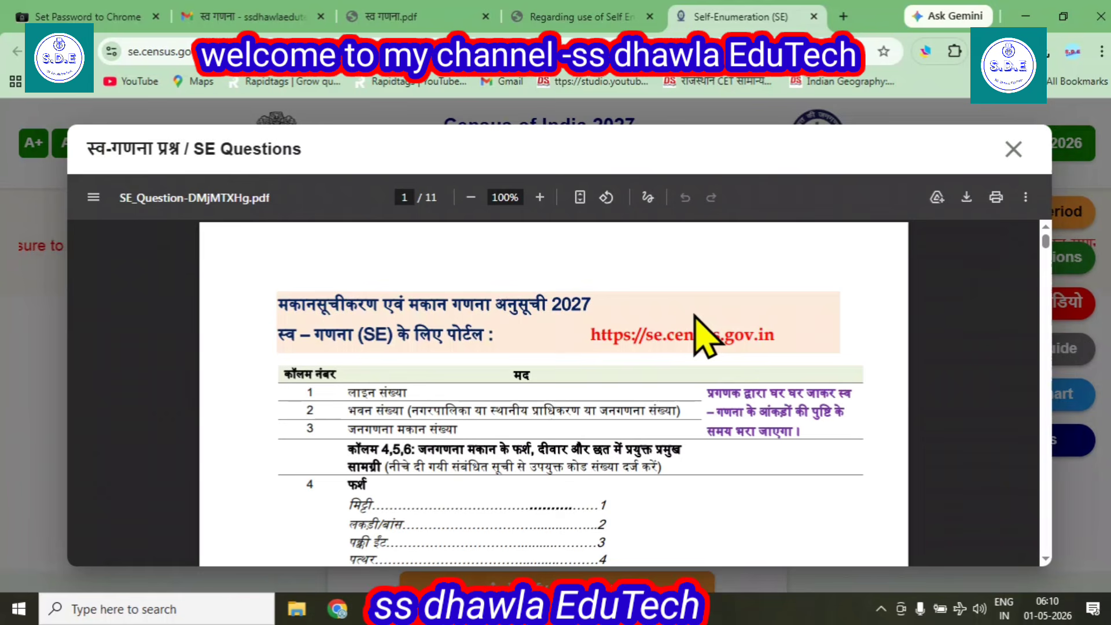
scroll(707, 336, "down", 3)
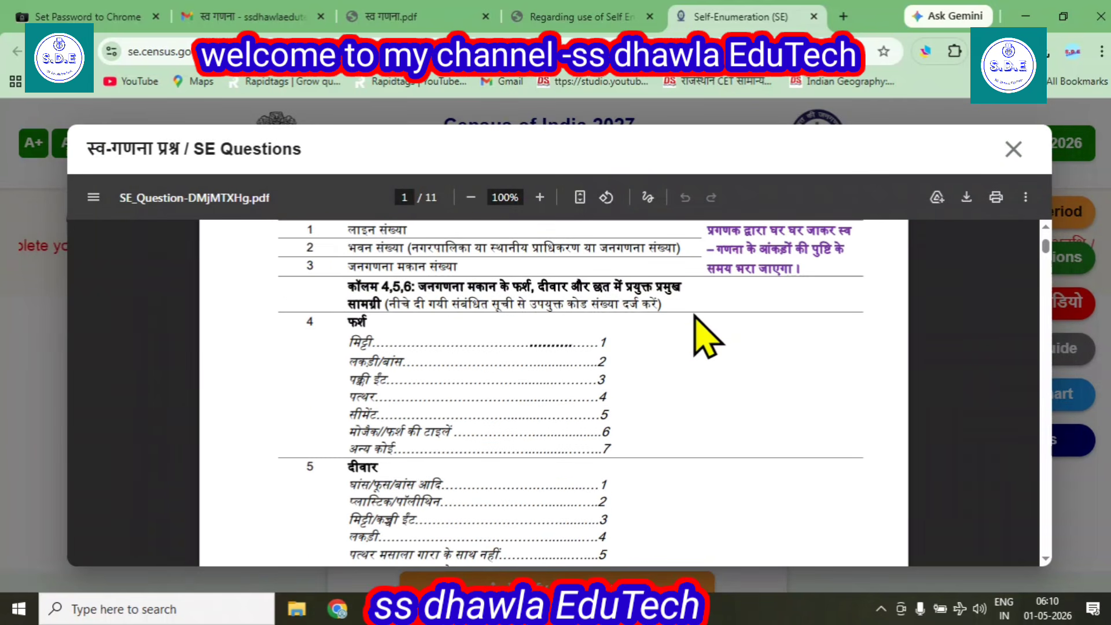
scroll(707, 335, "down", 9)
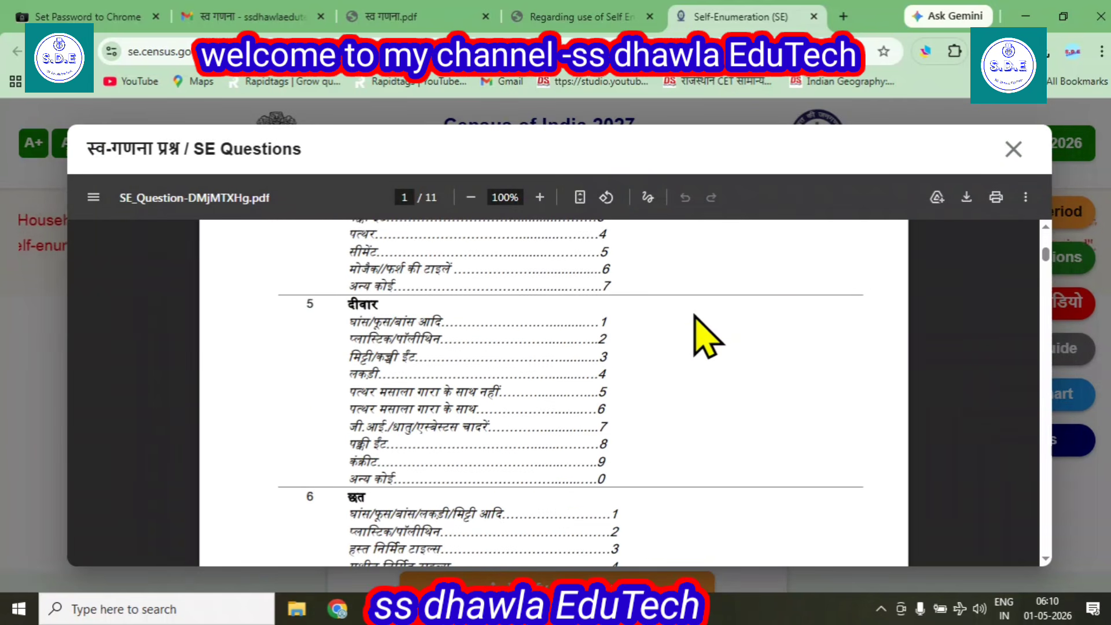
scroll(707, 336, "down", 4)
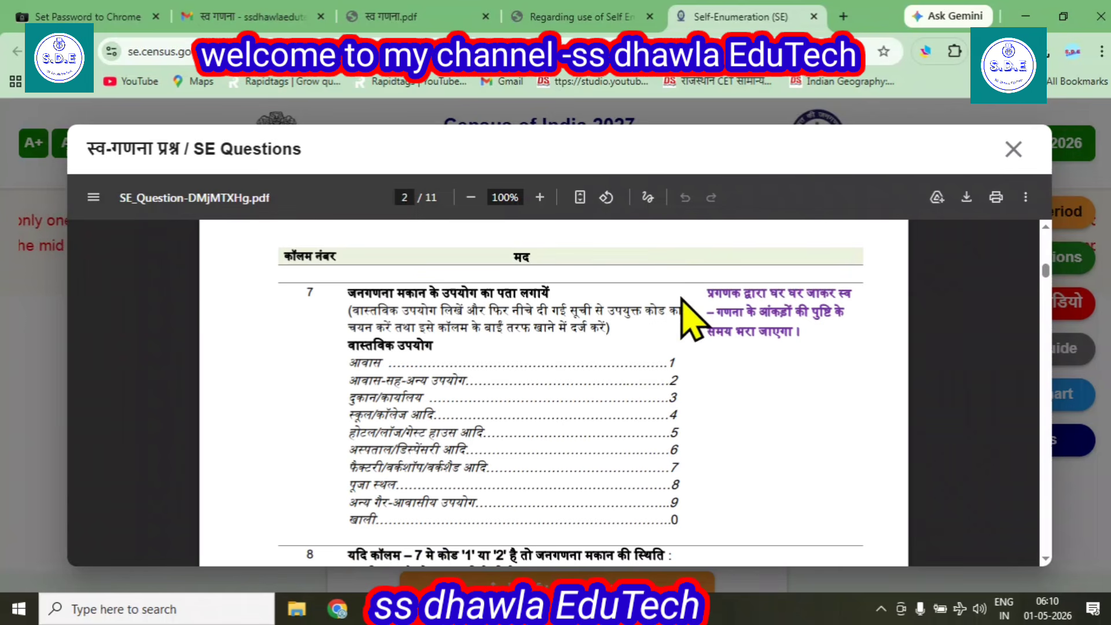
scroll(716, 358, "down", 1)
scroll(726, 379, "down", 3)
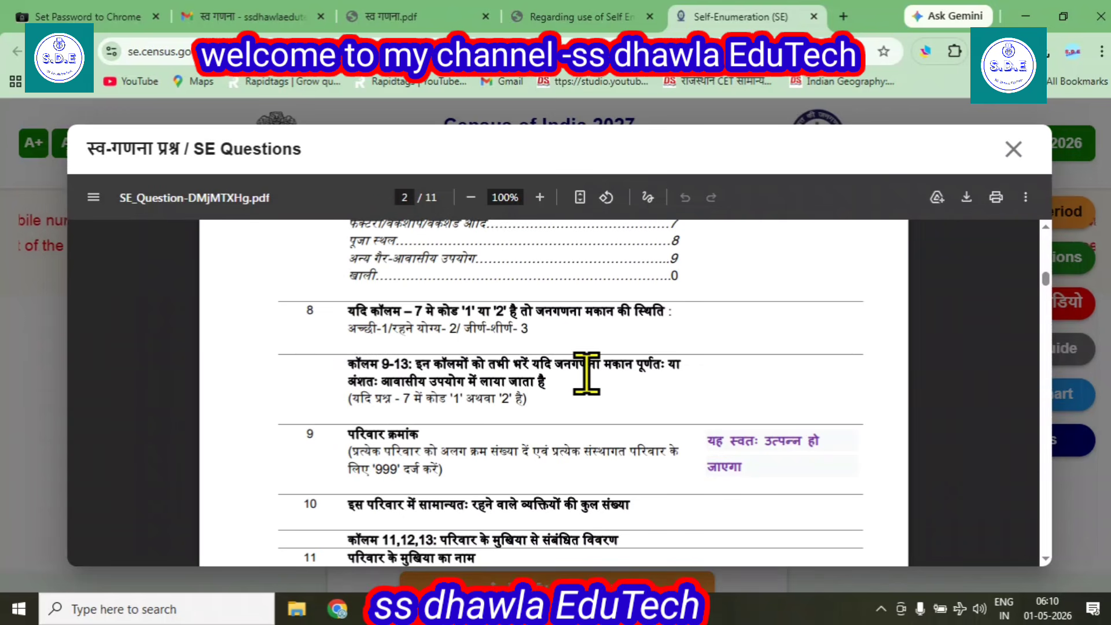
scroll(421, 380, "down", 1)
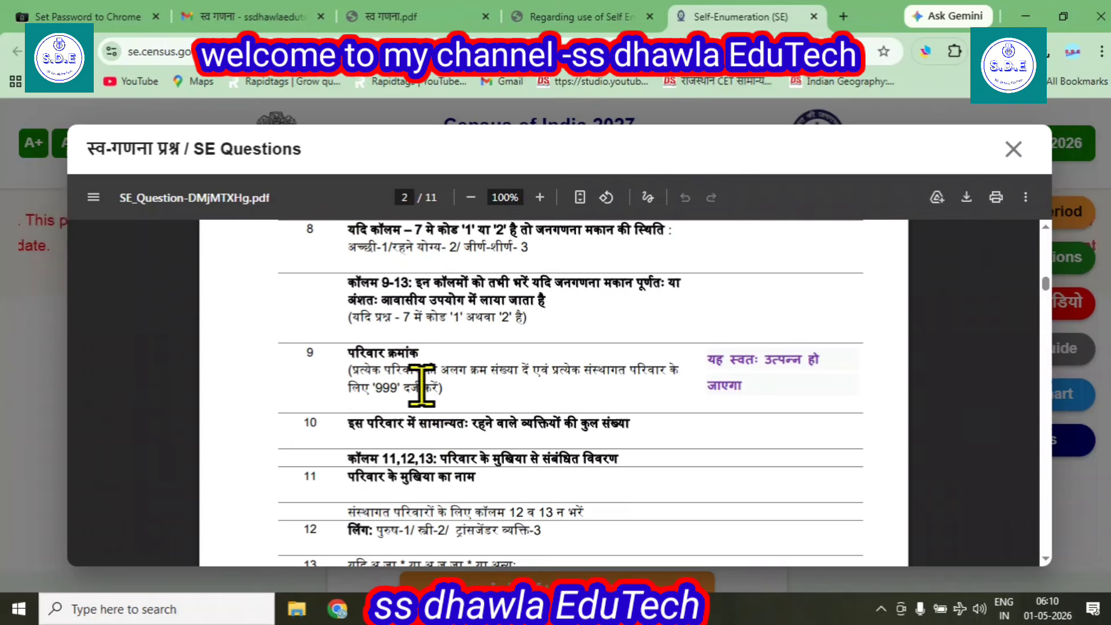
scroll(422, 386, "down", 3)
scroll(421, 385, "down", 5)
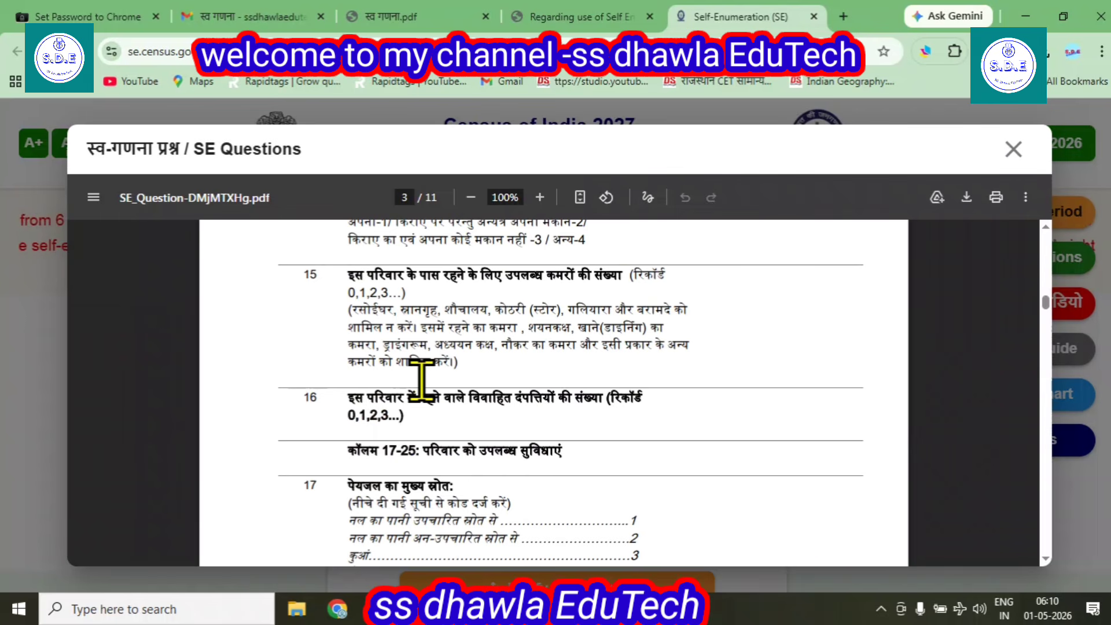
scroll(422, 380, "down", 1)
scroll(422, 382, "down", 2)
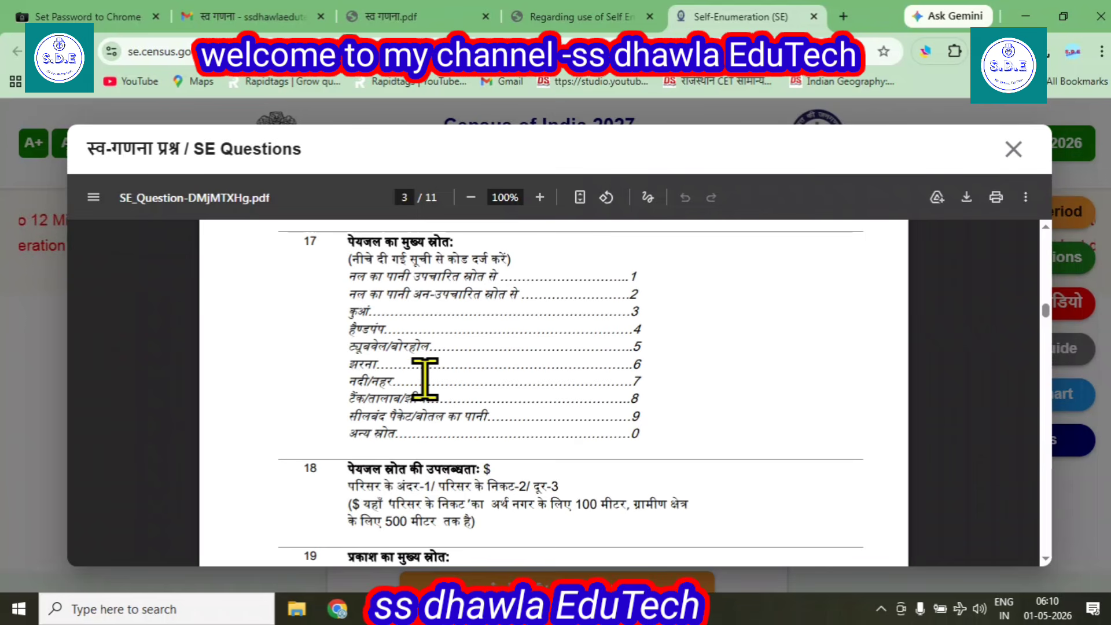
scroll(424, 380, "down", 7)
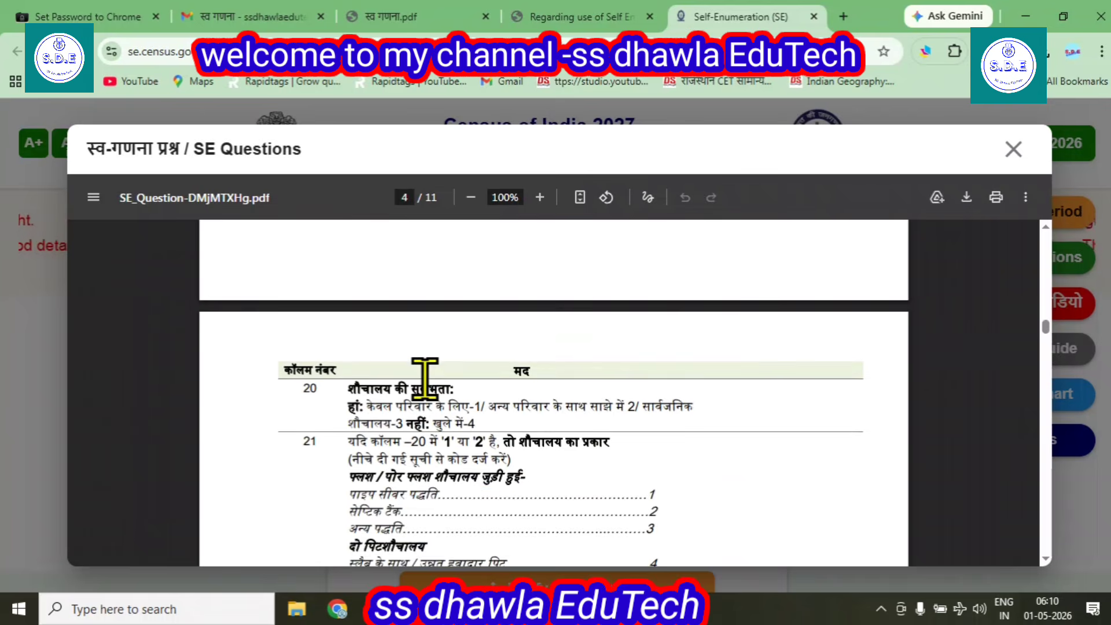
scroll(424, 379, "down", 2)
scroll(424, 379, "down", 2)
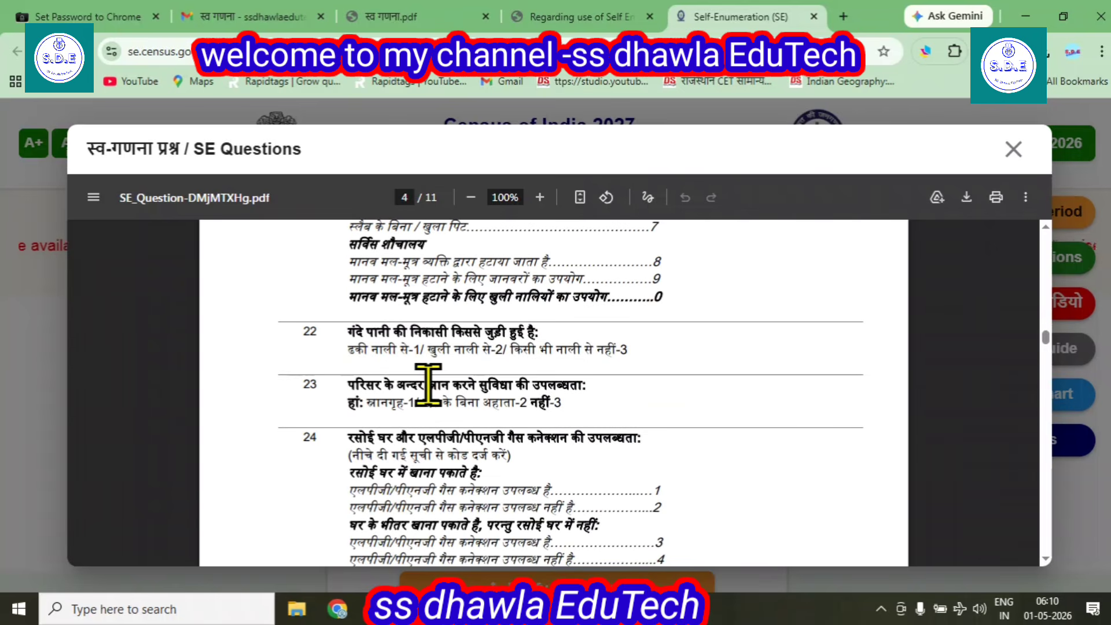
scroll(428, 385, "down", 7)
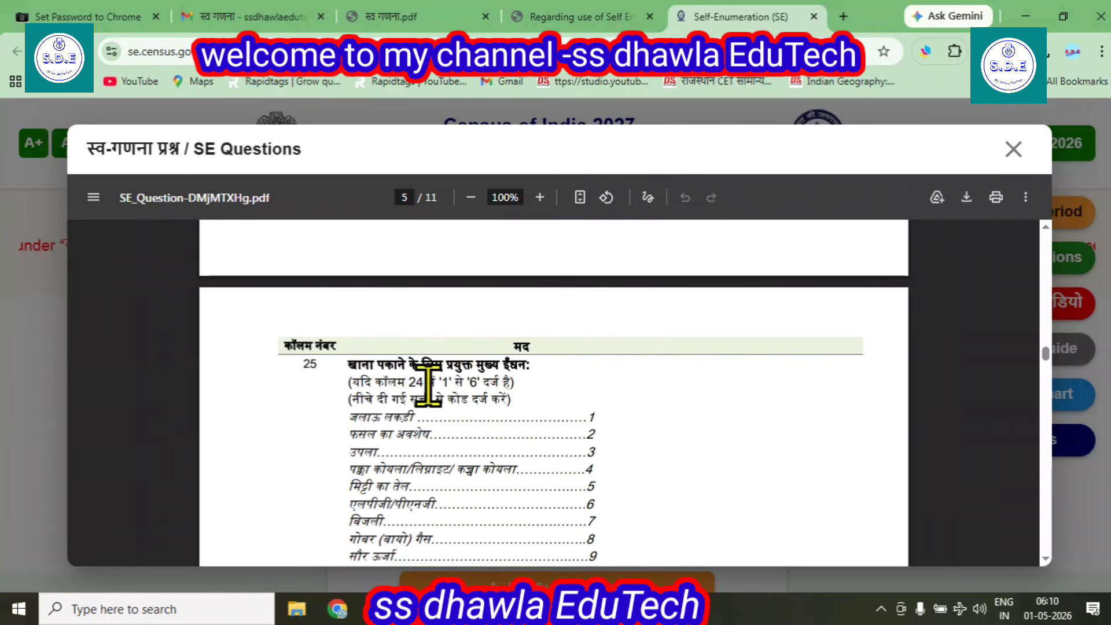
scroll(428, 385, "down", 3)
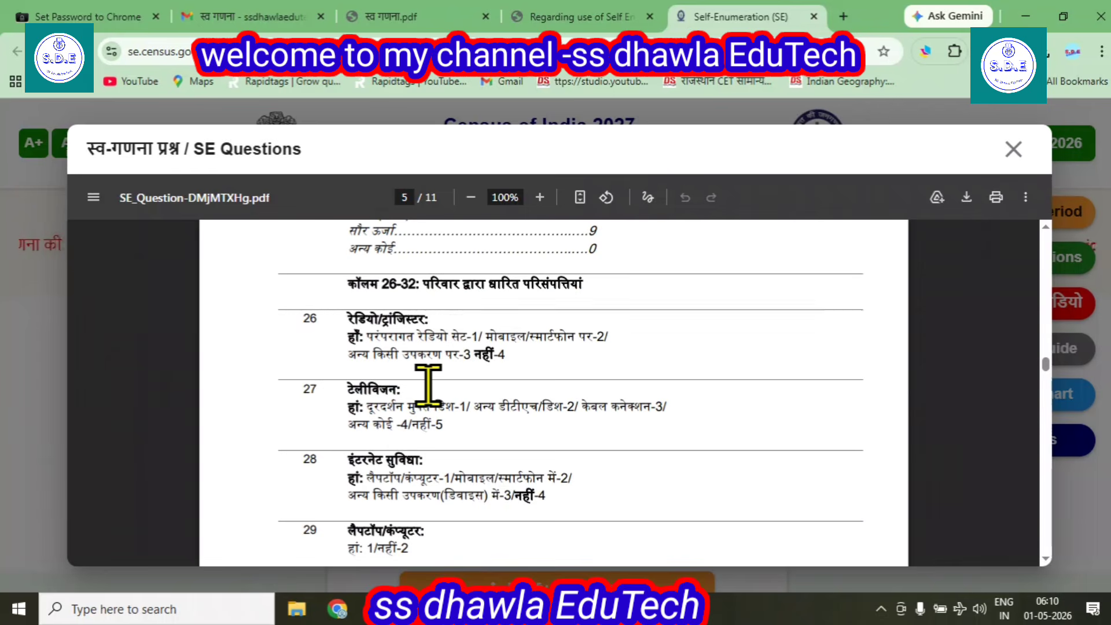
scroll(428, 385, "down", 2)
scroll(428, 385, "down", 4)
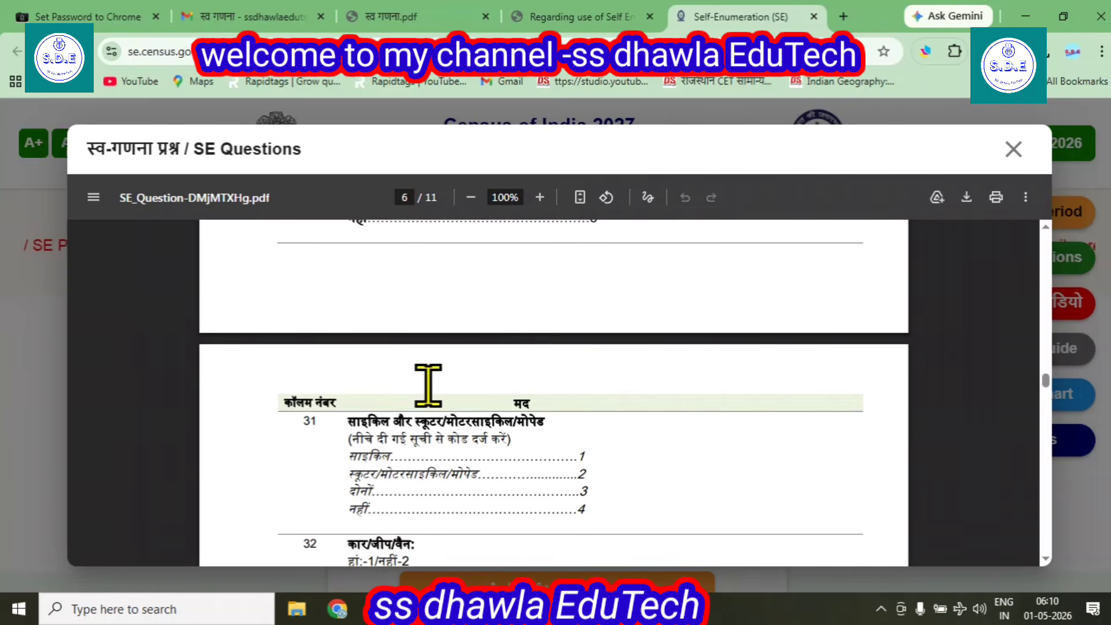
scroll(429, 385, "down", 1)
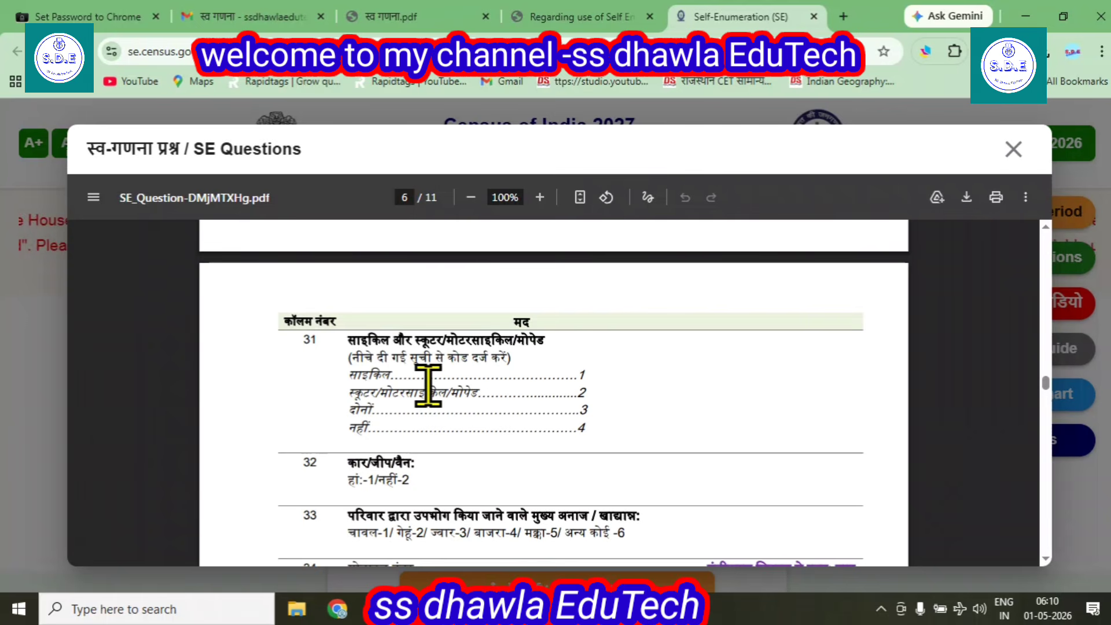
scroll(428, 385, "down", 1)
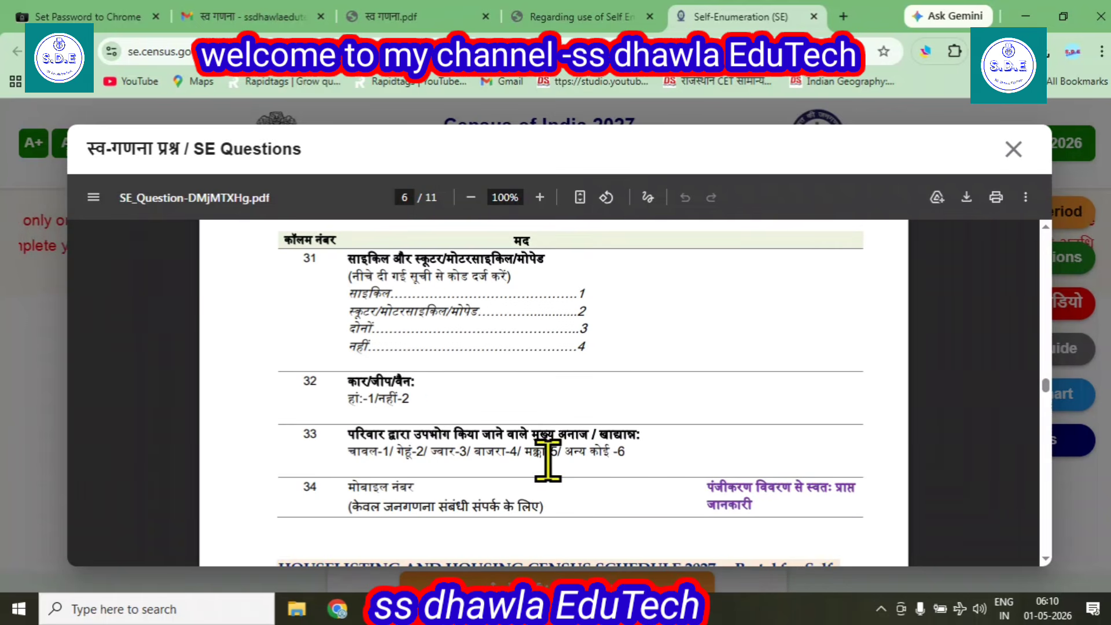
scroll(478, 457, "down", 2)
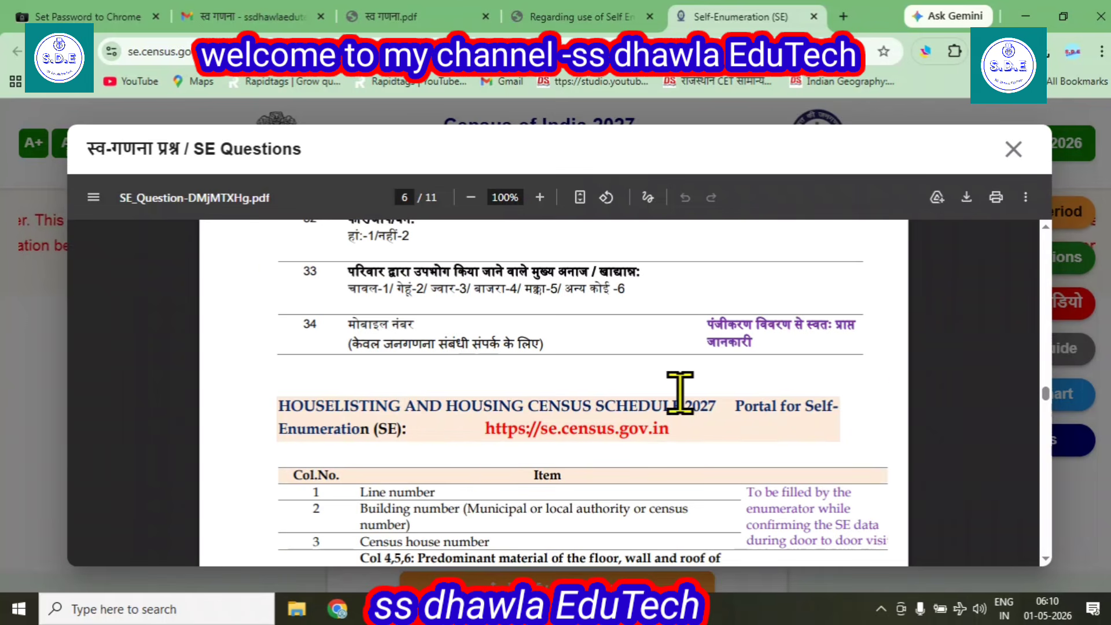
scroll(654, 399, "down", 7)
scroll(648, 425, "down", 2)
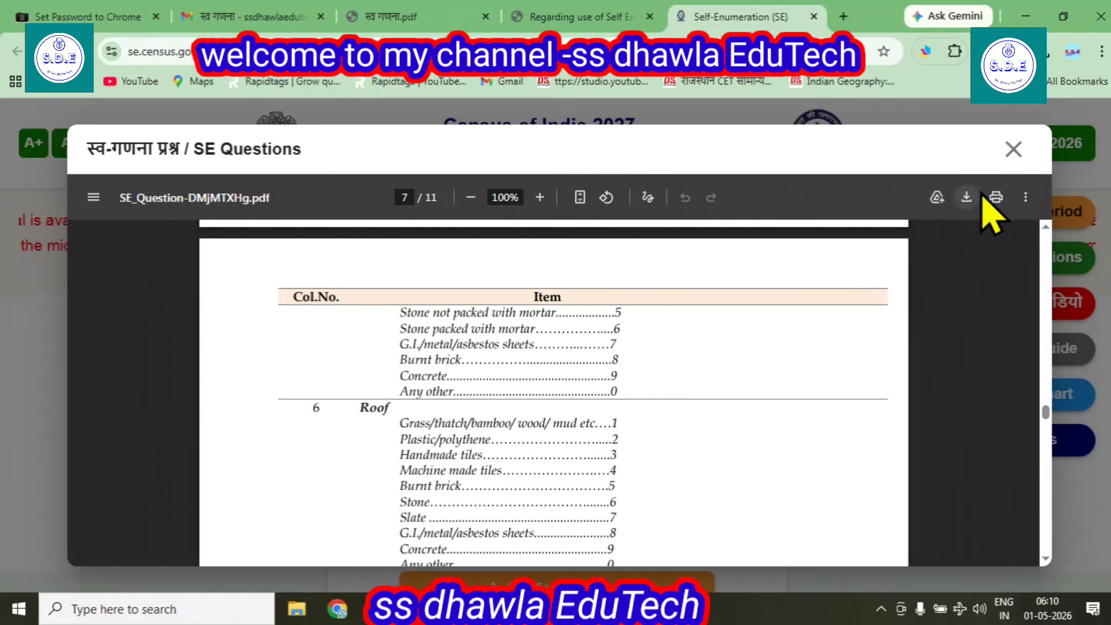
left_click(1014, 149)
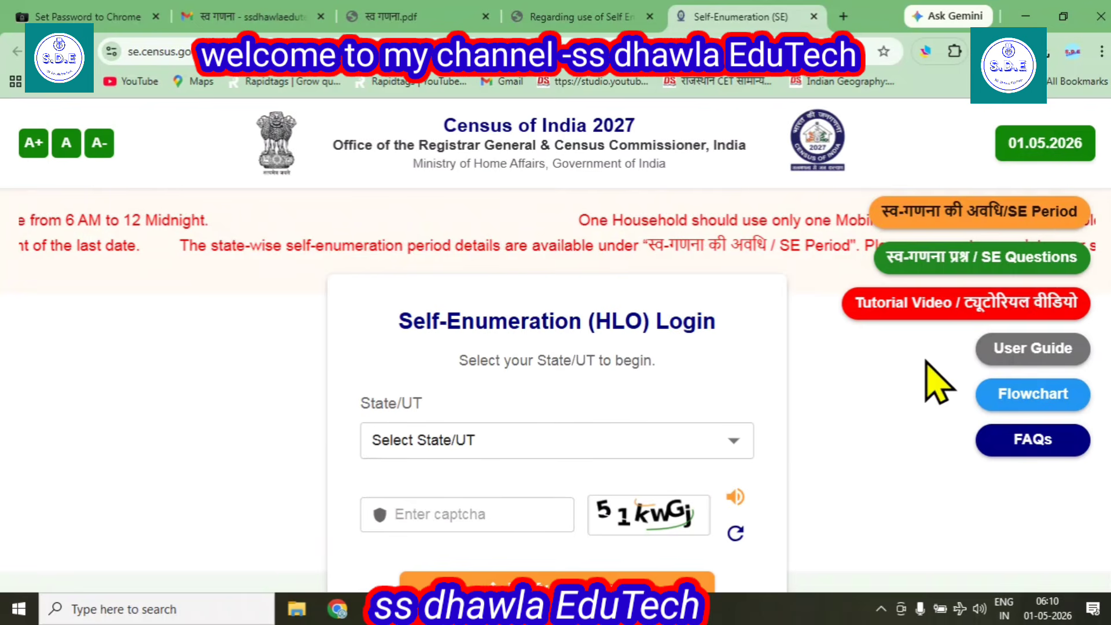
Select Rajasthan in the State/UT dropdown
left_click(458, 448)
left_click(463, 447)
left_click(463, 449)
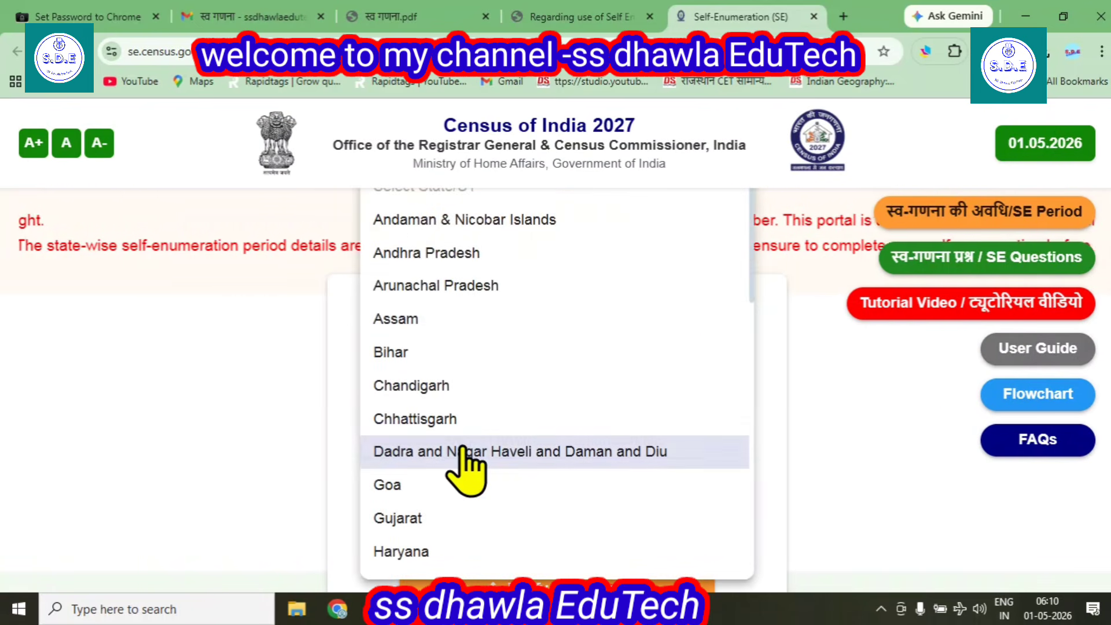
scroll(509, 324, "down", 1)
scroll(439, 475, "down", 10)
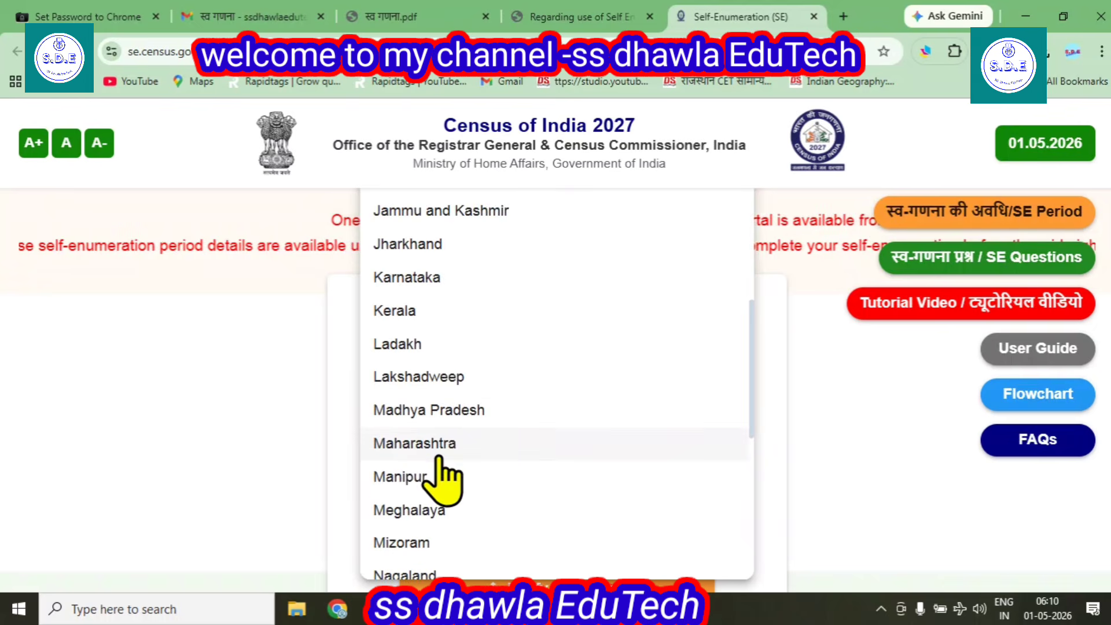
scroll(440, 463, "down", 3)
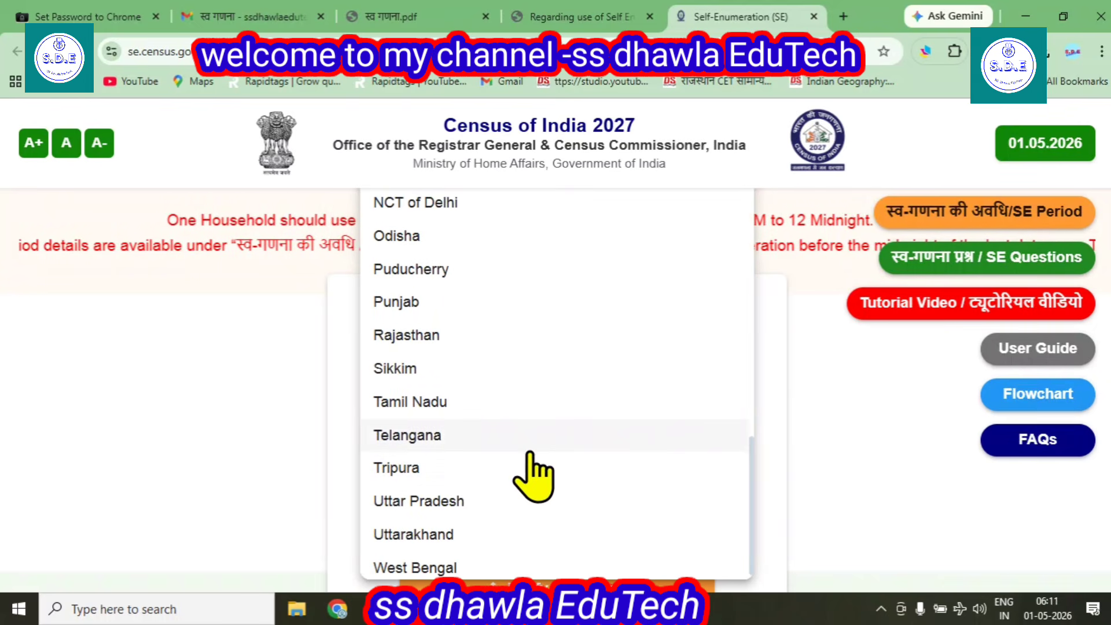
left_click(419, 335)
Enter the captcha and submit with Verify & Proceed, retrying after Invalid Captcha errors
left_click(468, 434)
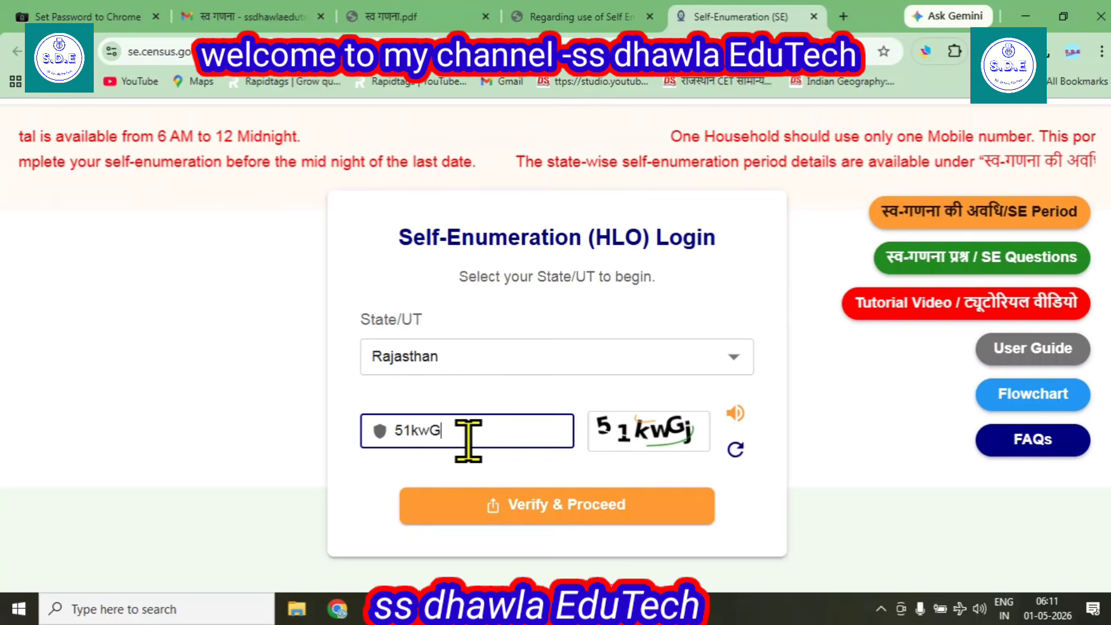
left_click(545, 517)
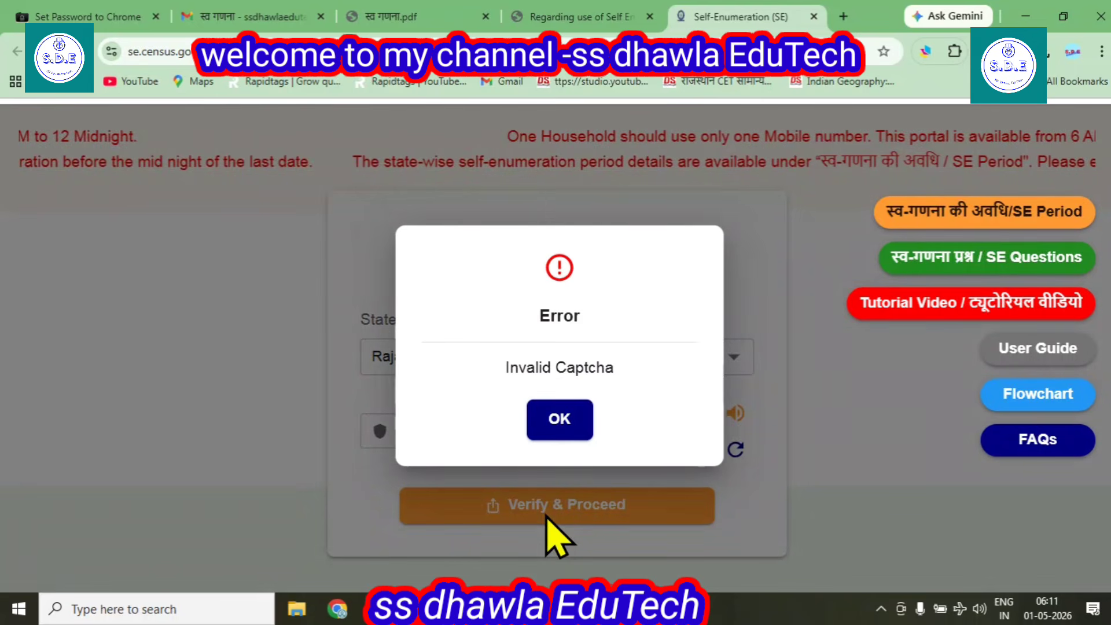
left_click(562, 421)
left_click(478, 430)
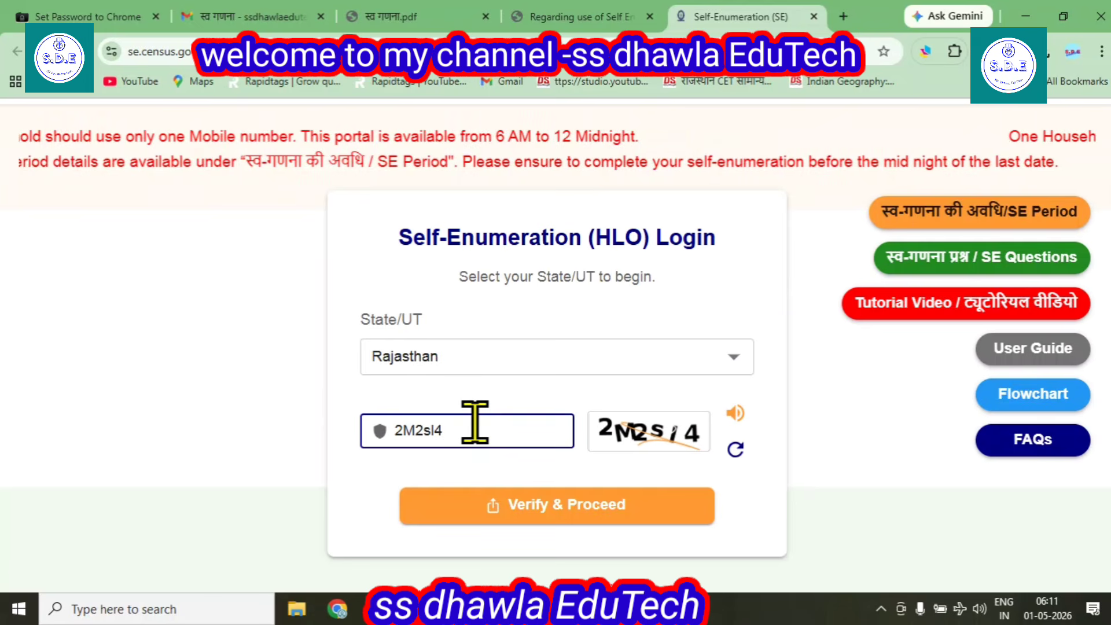
left_click(538, 505)
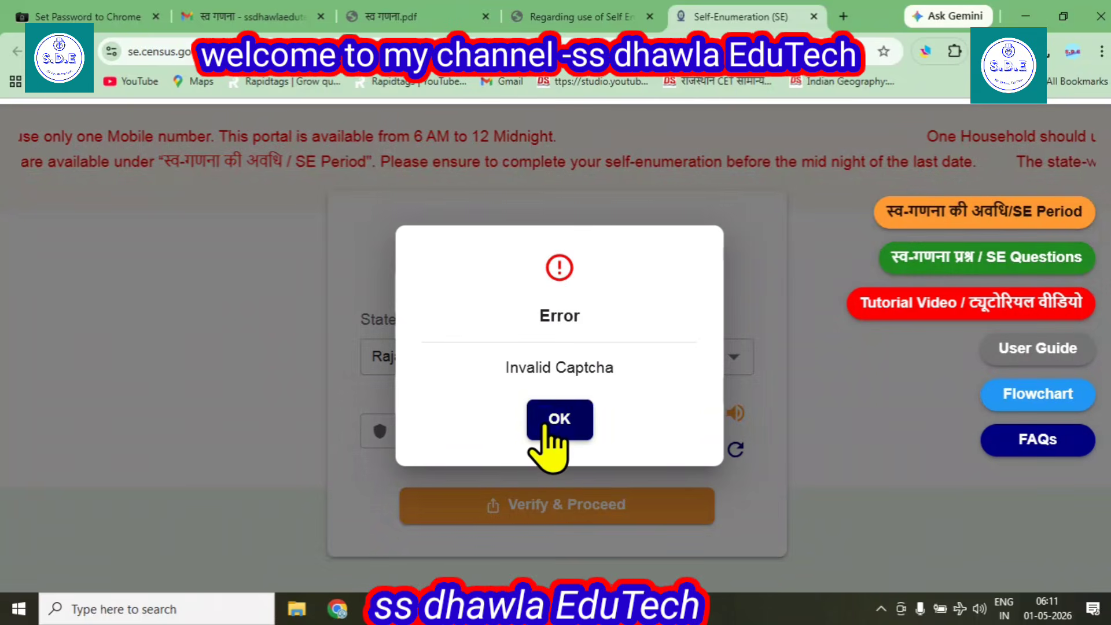
left_click(545, 427)
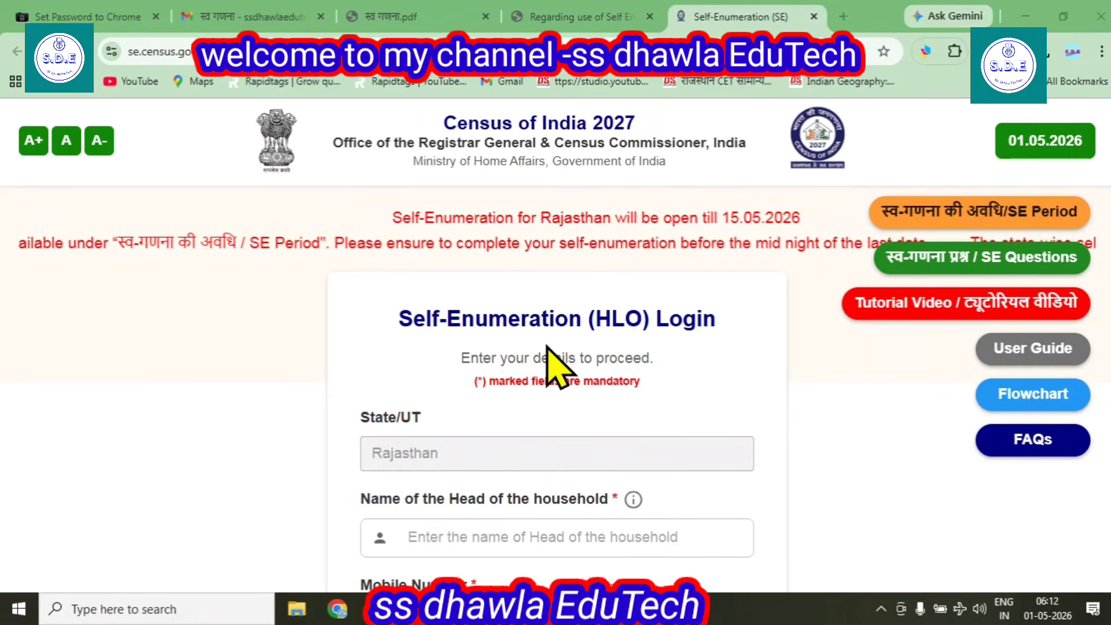
Review the login form and its info tooltip, then OK the Important Notice about the head's name
scroll(498, 365, "down", 1)
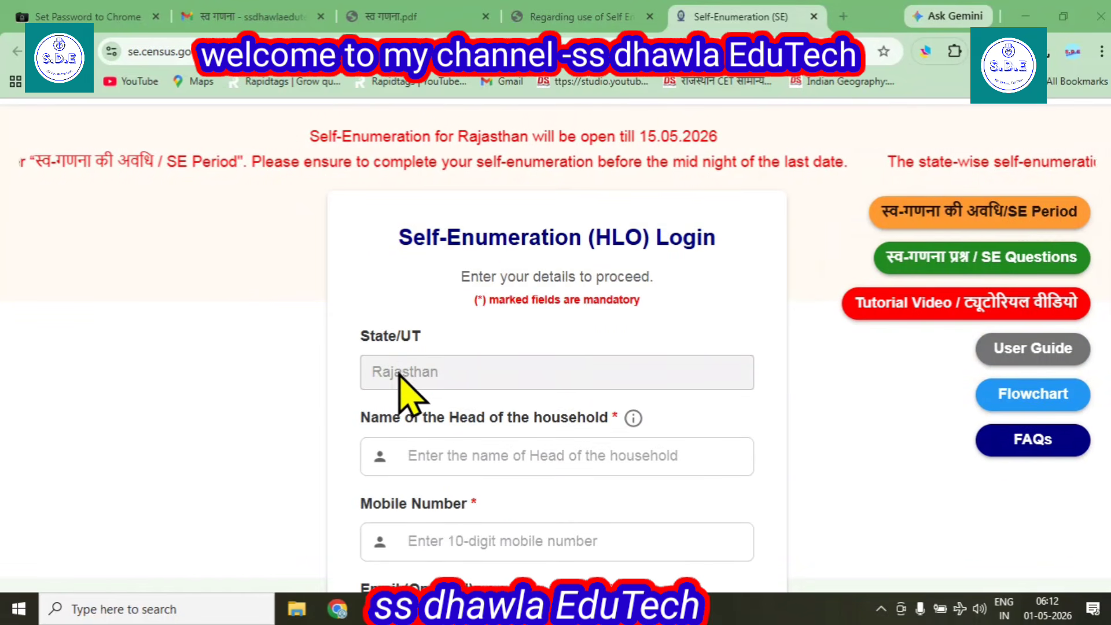
scroll(440, 382, "down", 1)
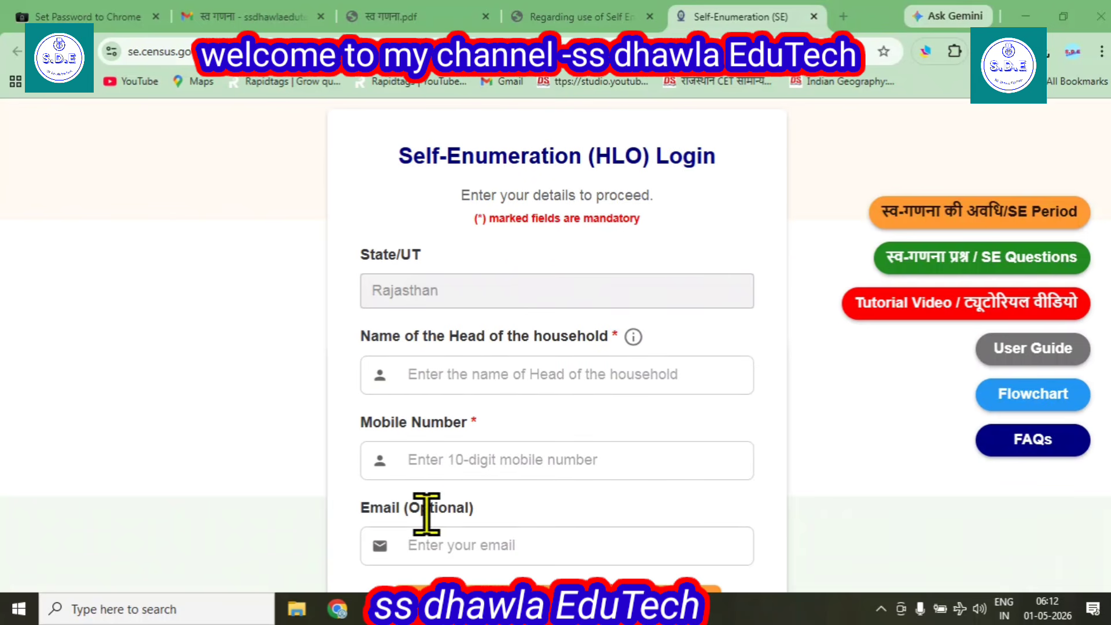
scroll(427, 514, "down", 1)
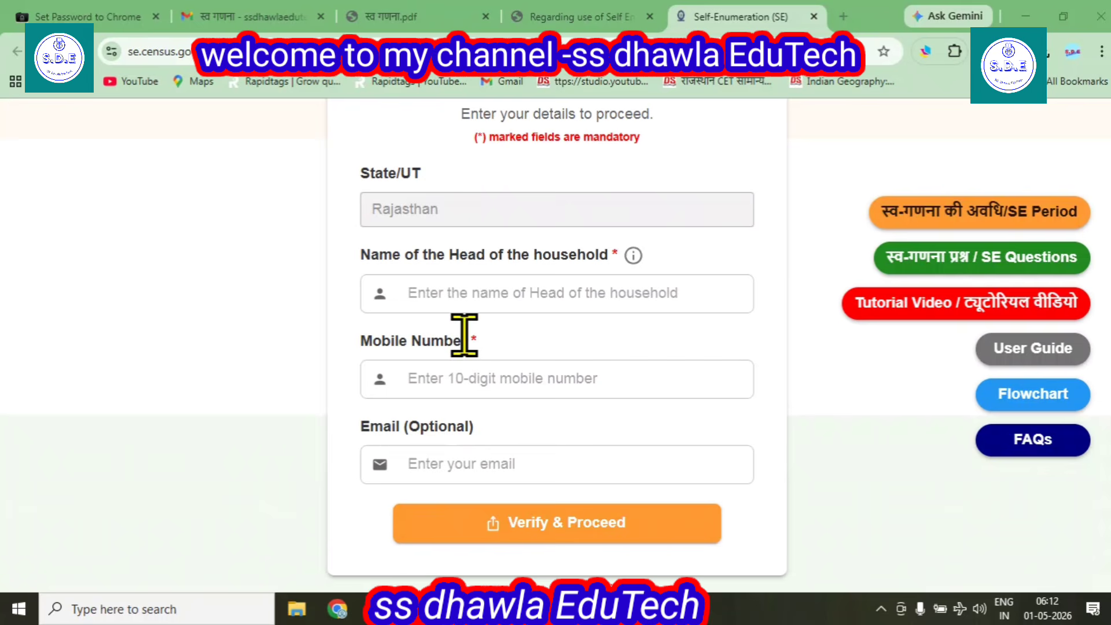
mouse_move(633, 256)
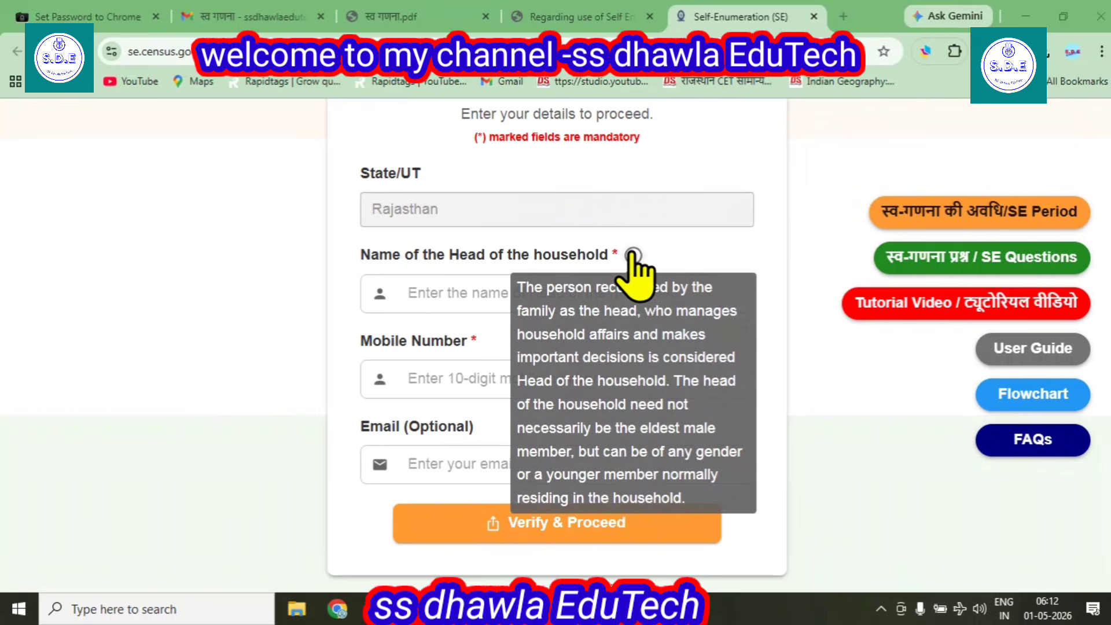
scroll(633, 278, "up", 3)
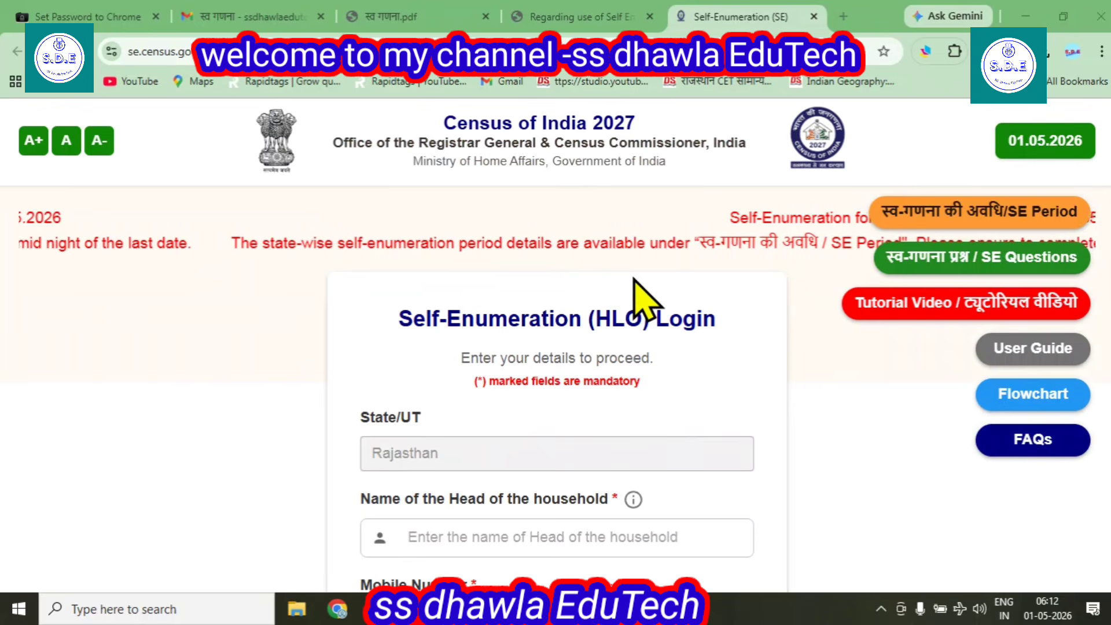
scroll(670, 340, "down", 4)
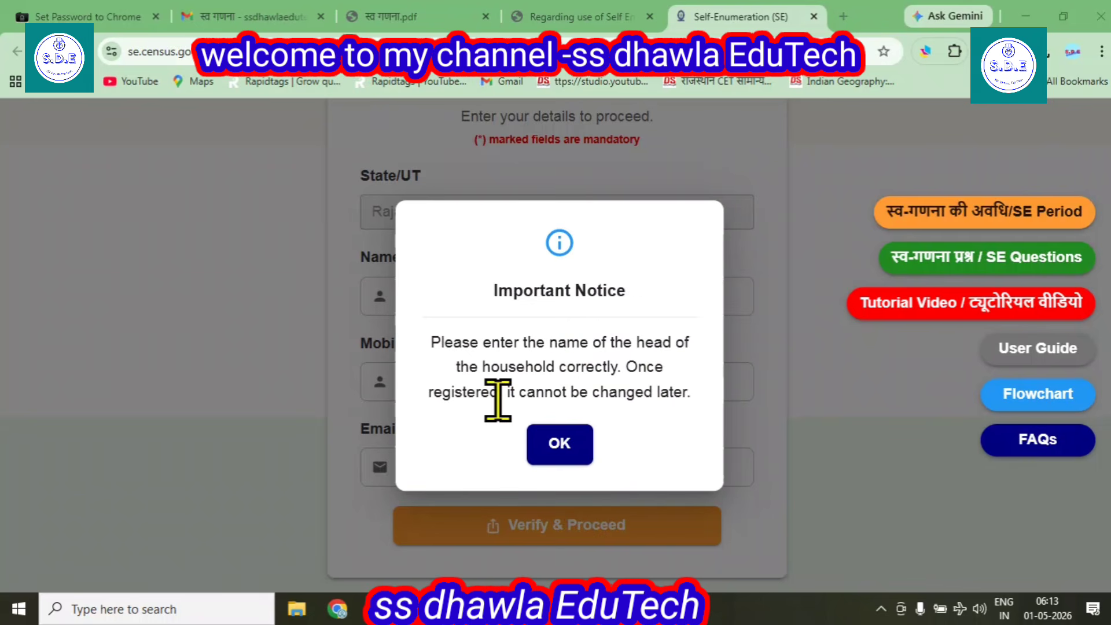
left_click(565, 444)
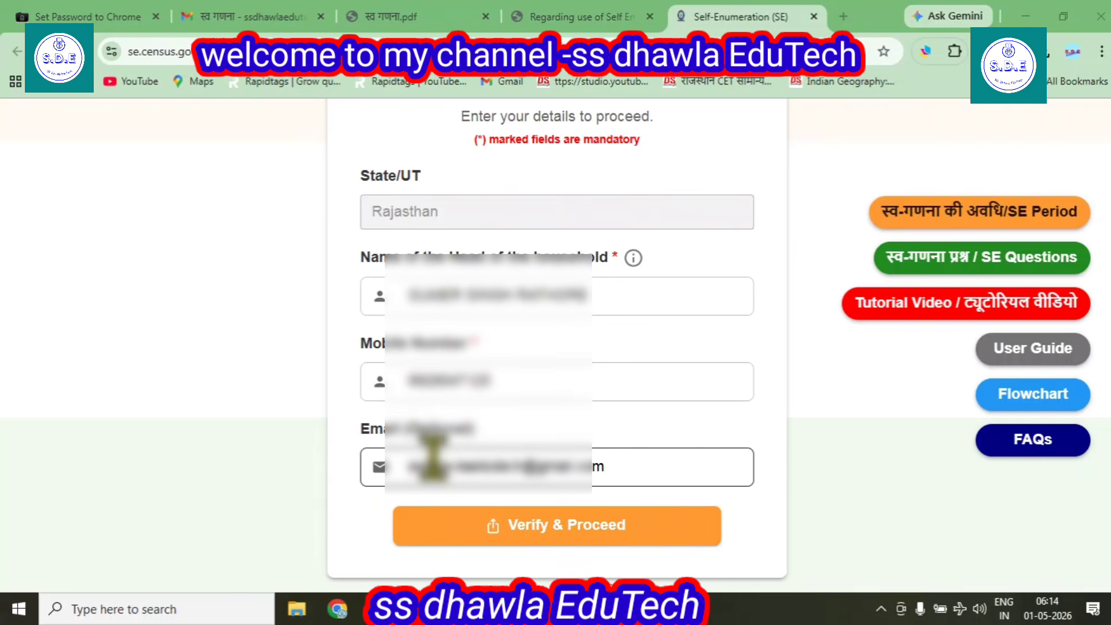
Request an OTP with Verify & Proceed and enter the six-digit code received
left_click(538, 529)
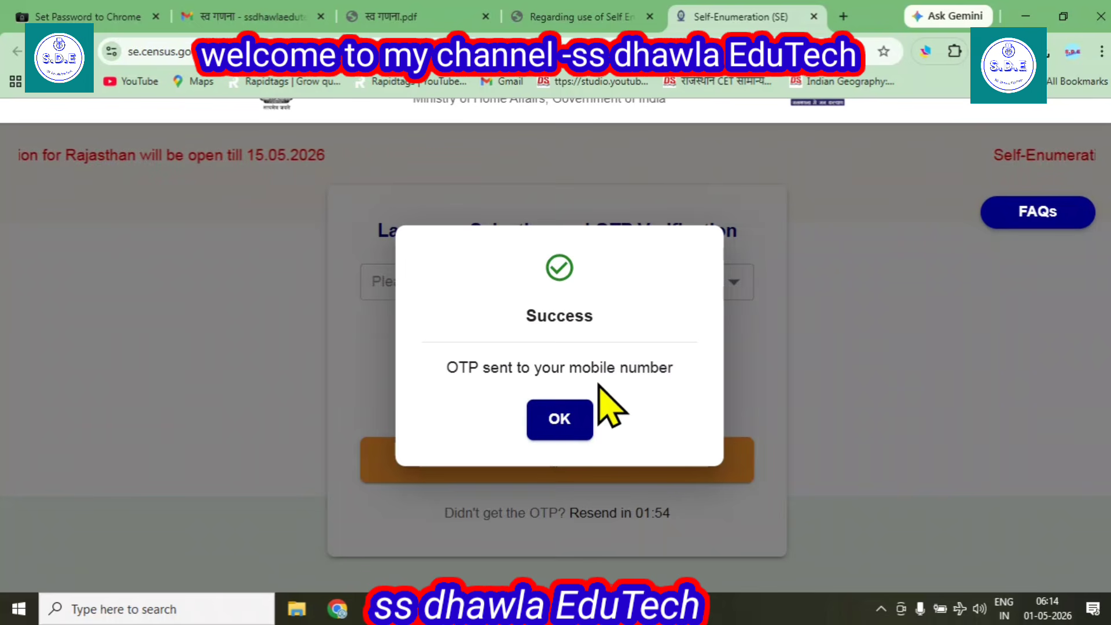
left_click(577, 430)
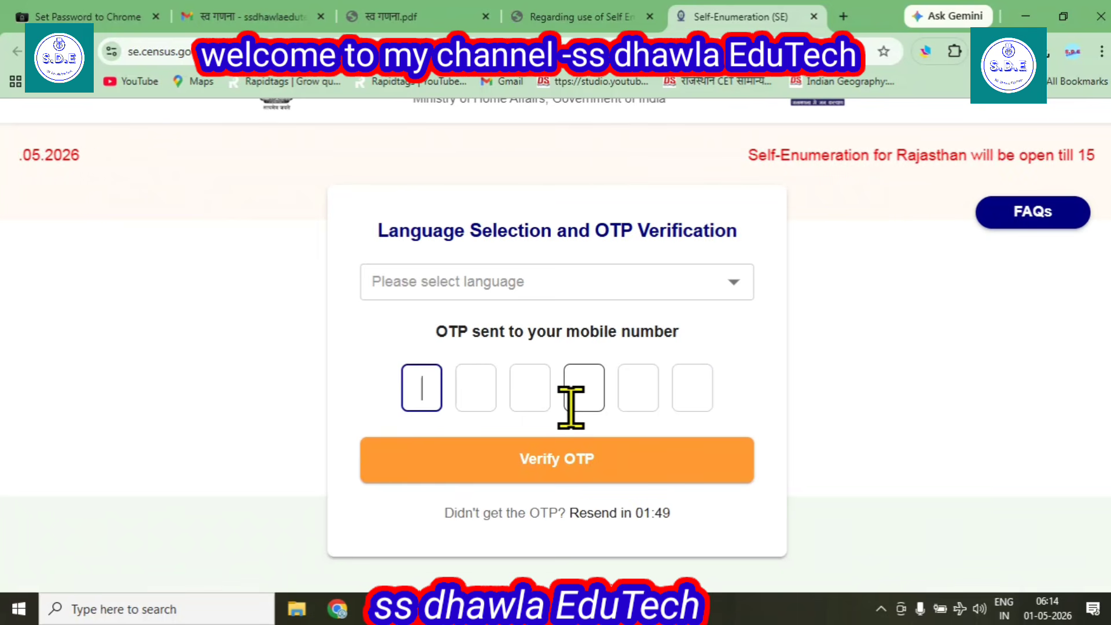
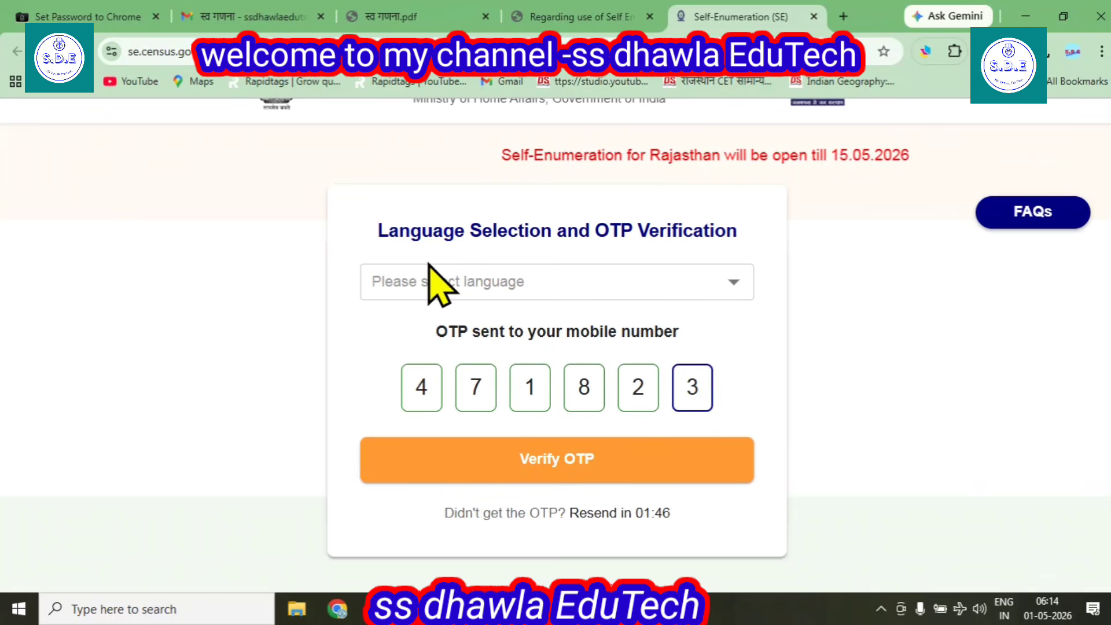
Set the form language to हिंदी (Hindi) and verify the OTP
left_click(499, 282)
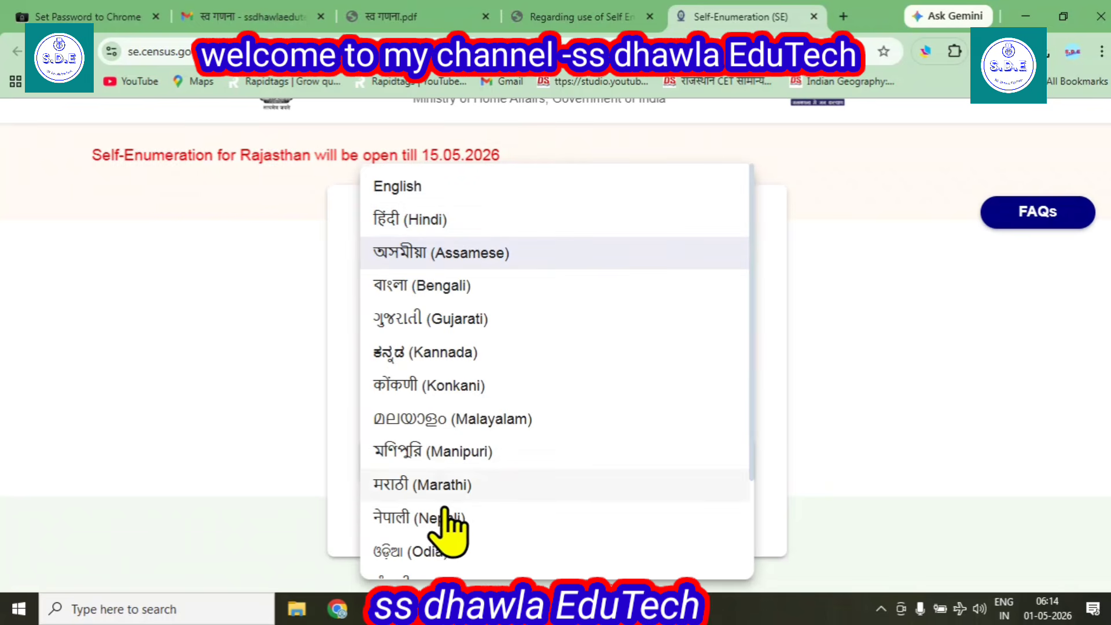
scroll(442, 508, "down", 3)
scroll(446, 459, "up", 3)
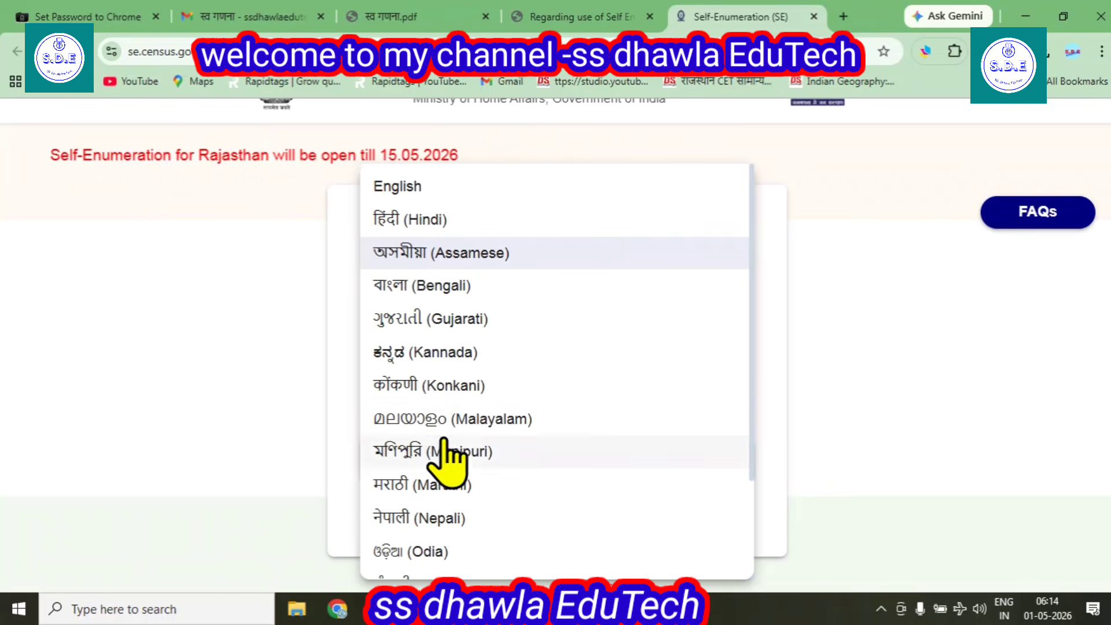
left_click(409, 223)
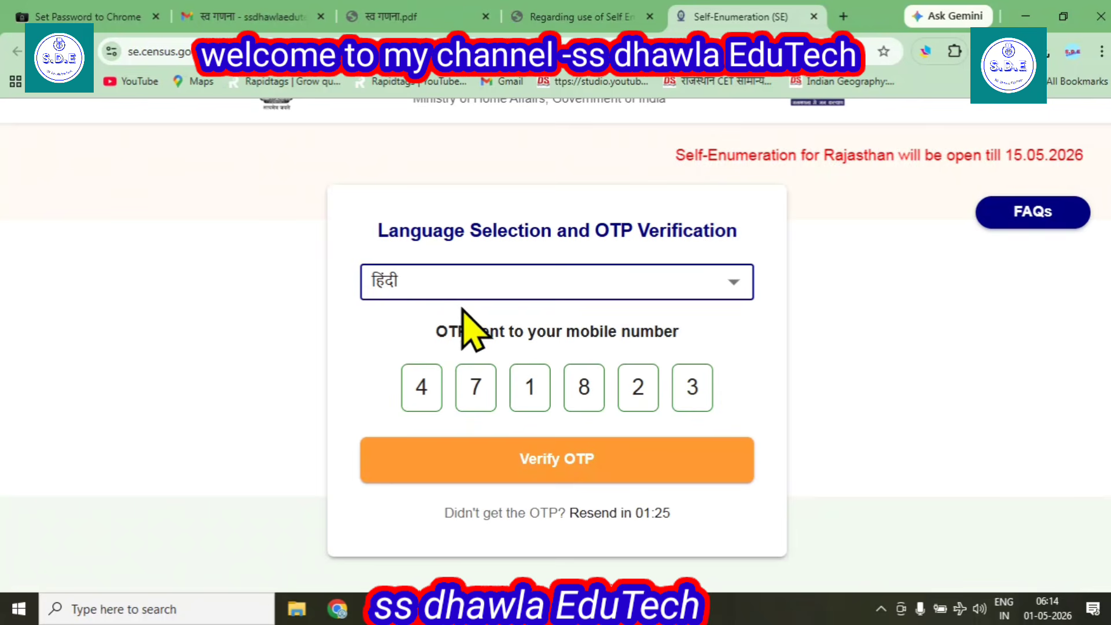
left_click(533, 470)
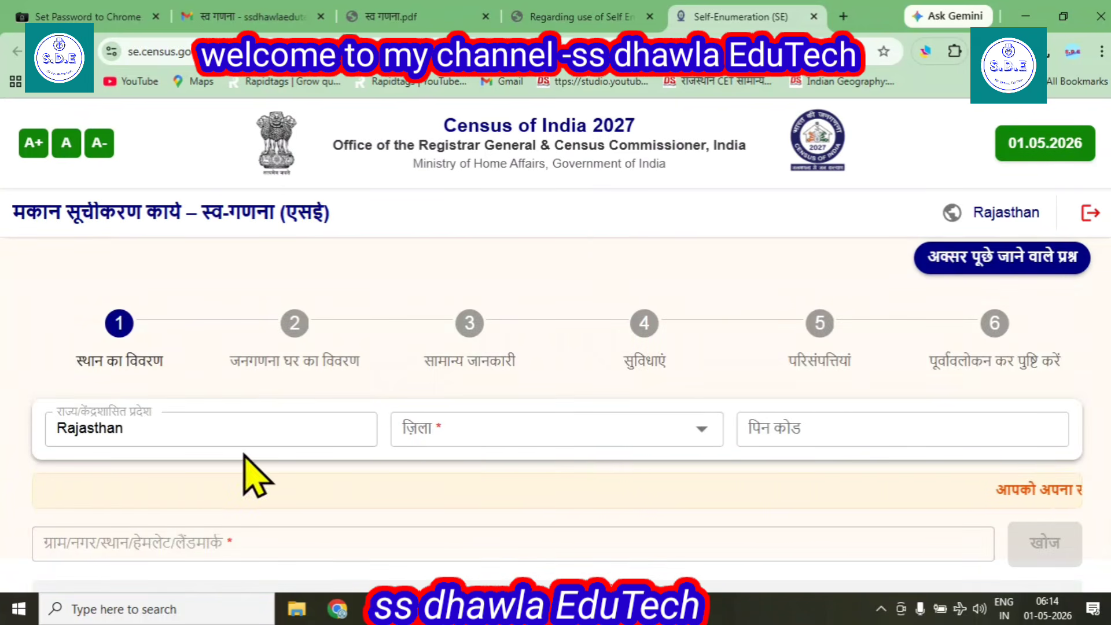
Choose Jalore as the district and enter the area PIN code
left_click(471, 428)
scroll(509, 327, "down", 15)
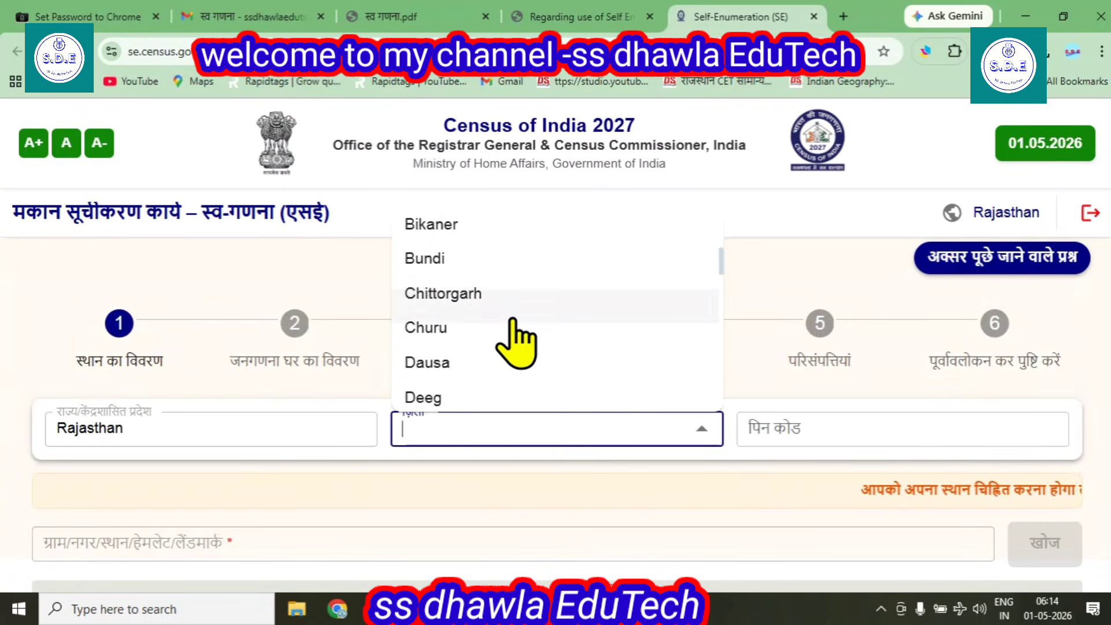
scroll(515, 353, "up", 4)
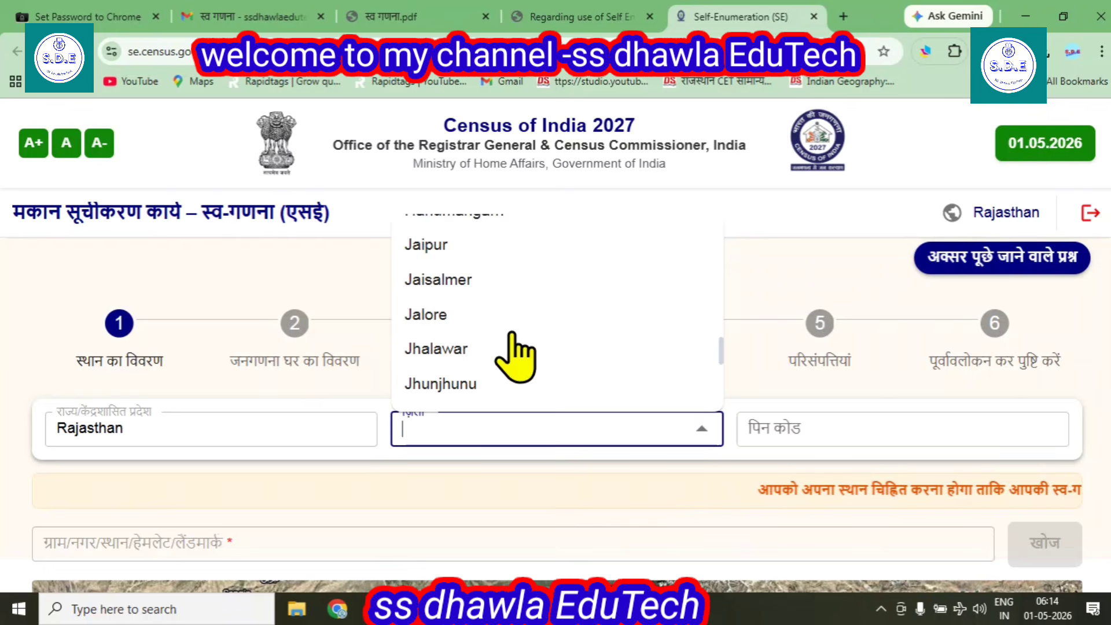
left_click(461, 316)
left_click(803, 429)
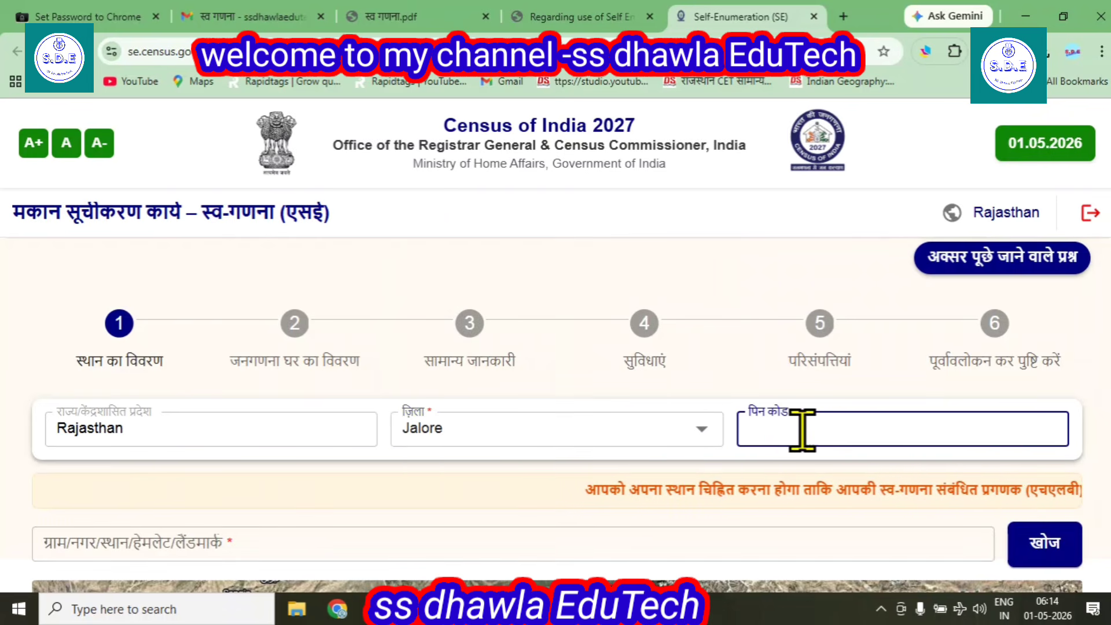
type("34302")
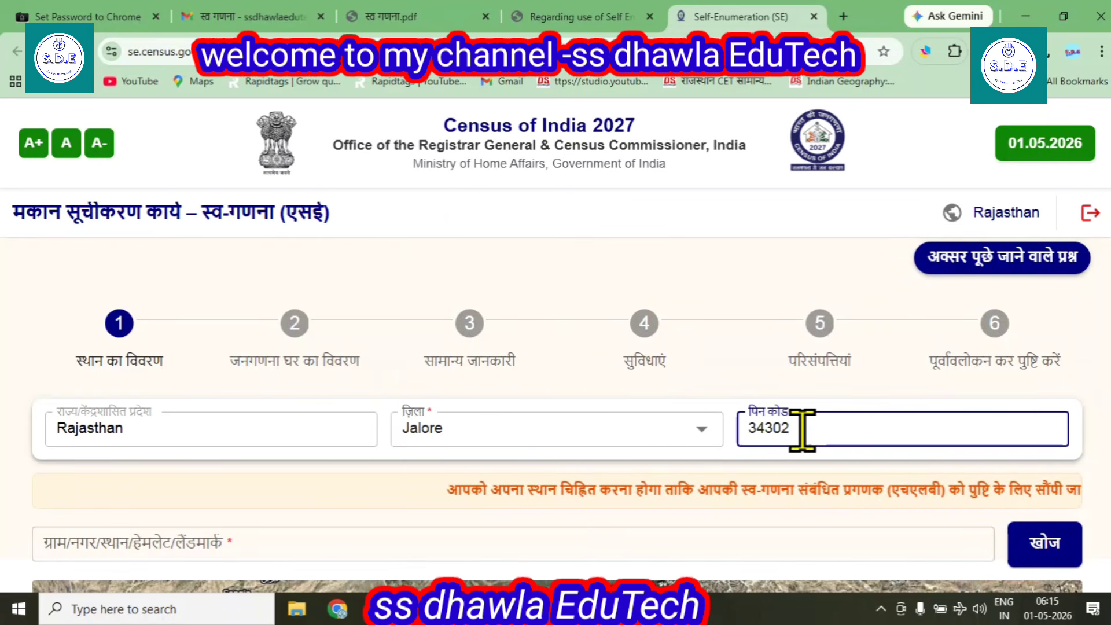
type("5")
Search 'ss dhaw' in the village/landmark box and pick the SS dhawla EduTech suggestion
scroll(730, 429, "down", 3)
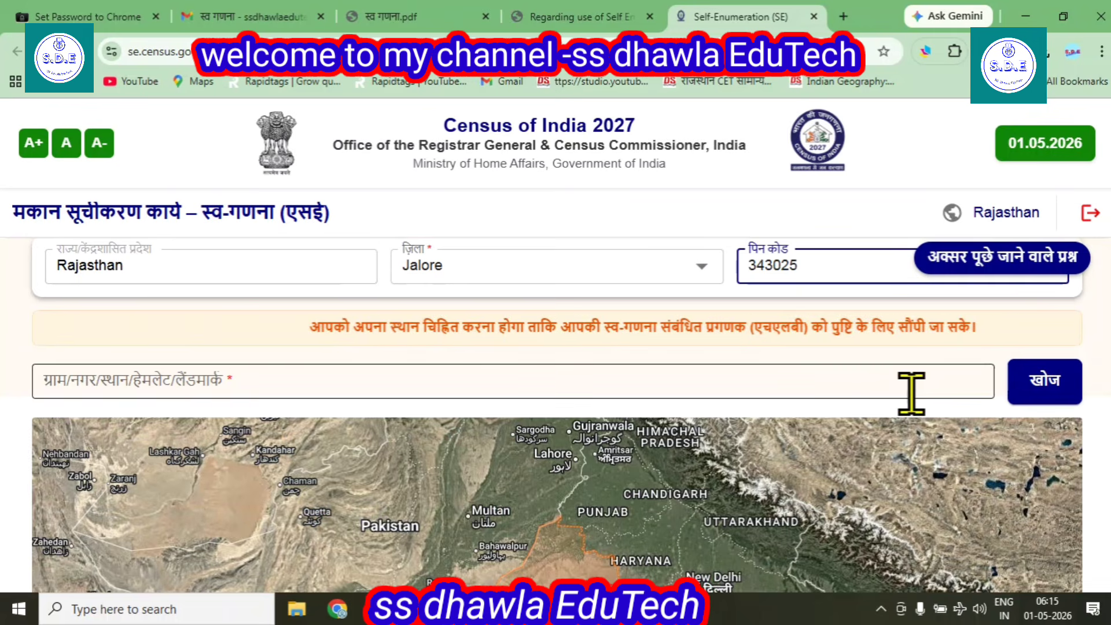
left_click(279, 395)
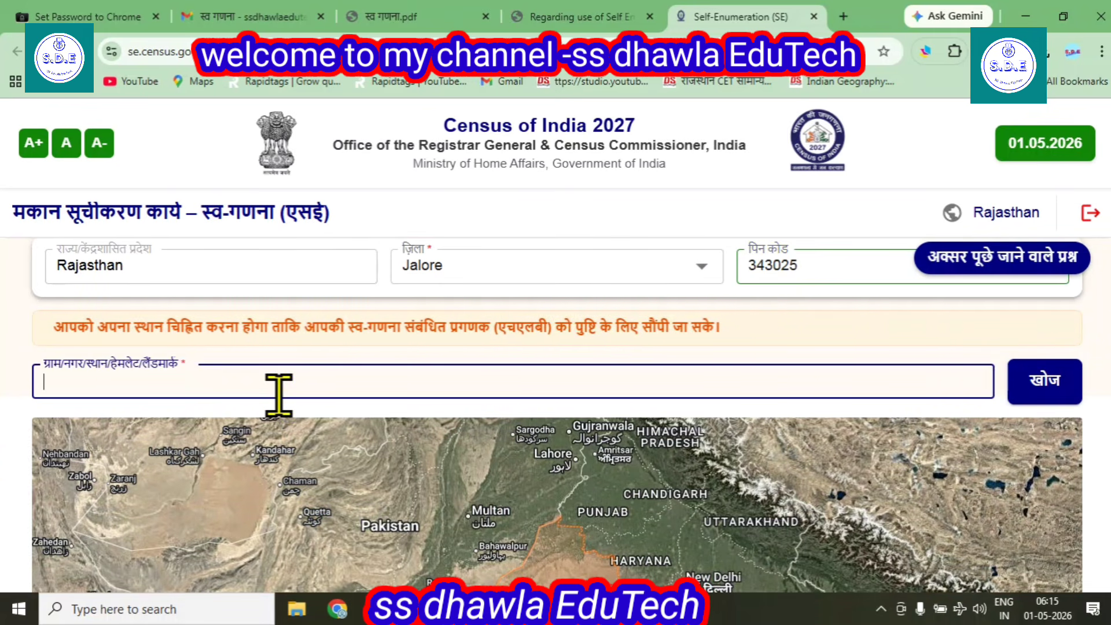
type("ss")
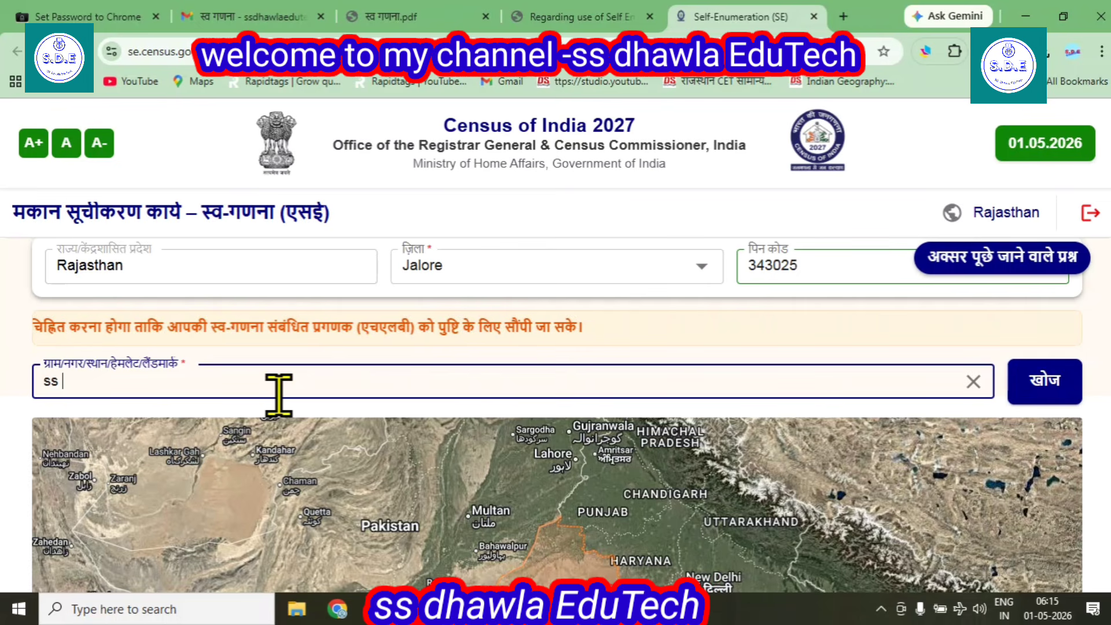
type(" dhawla edutech")
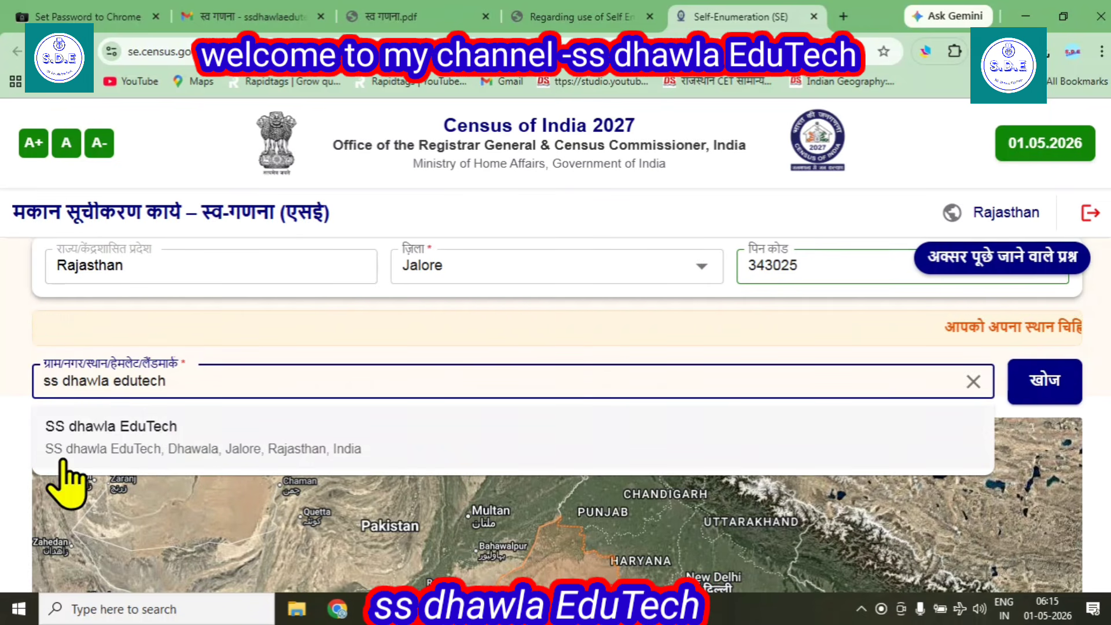
left_click(254, 457)
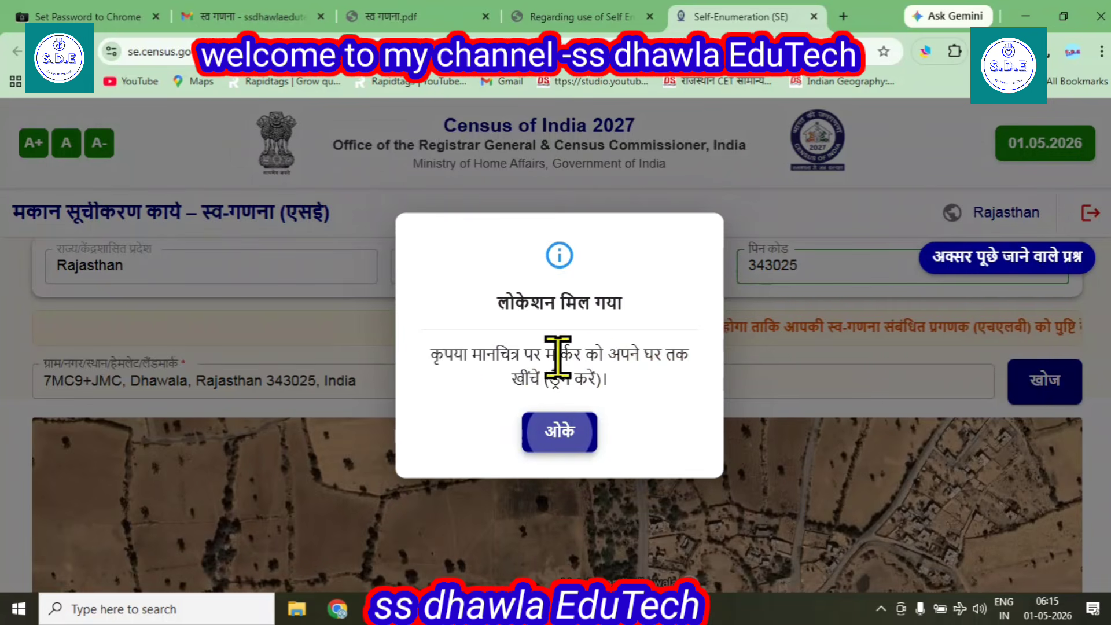
Dismiss the location-found notice, drop a marker on the map and zoom in
left_click(560, 433)
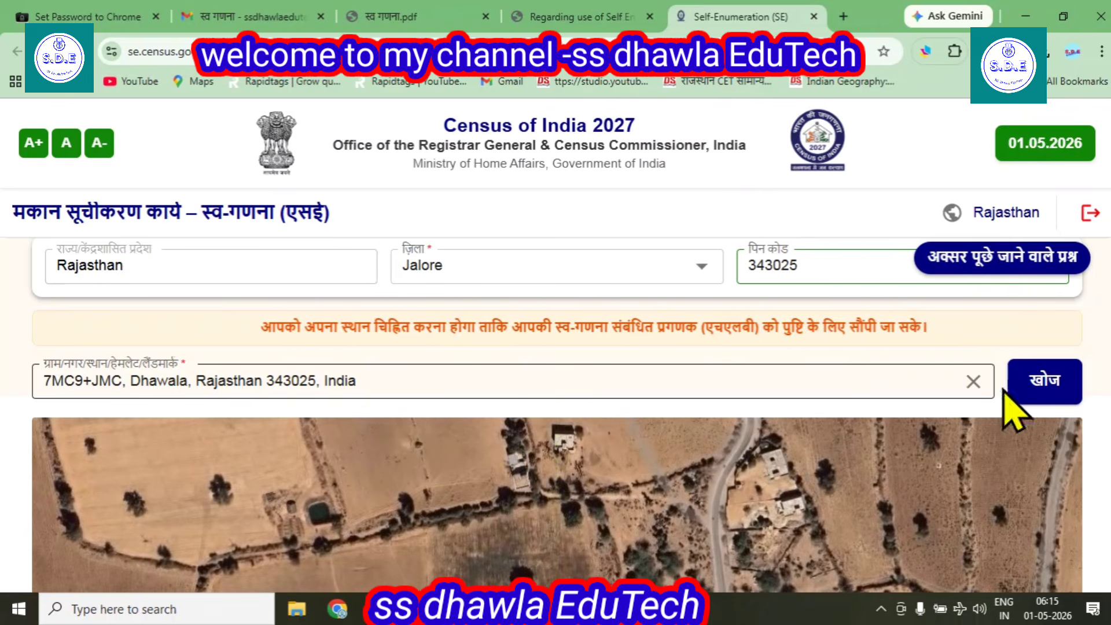
scroll(839, 394, "down", 3)
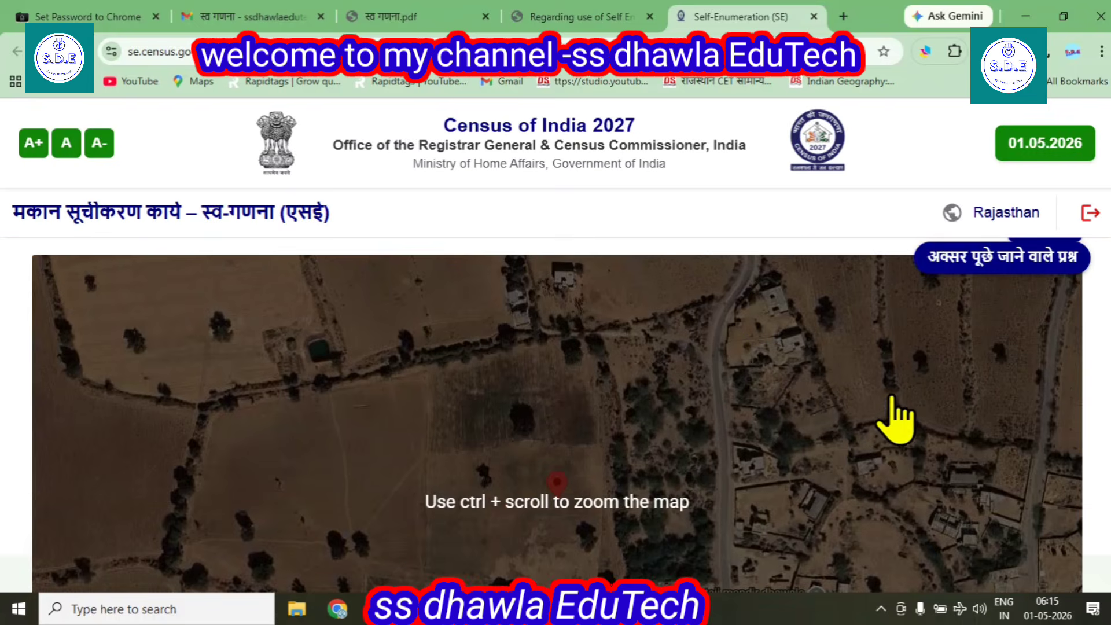
scroll(853, 385, "down", 1)
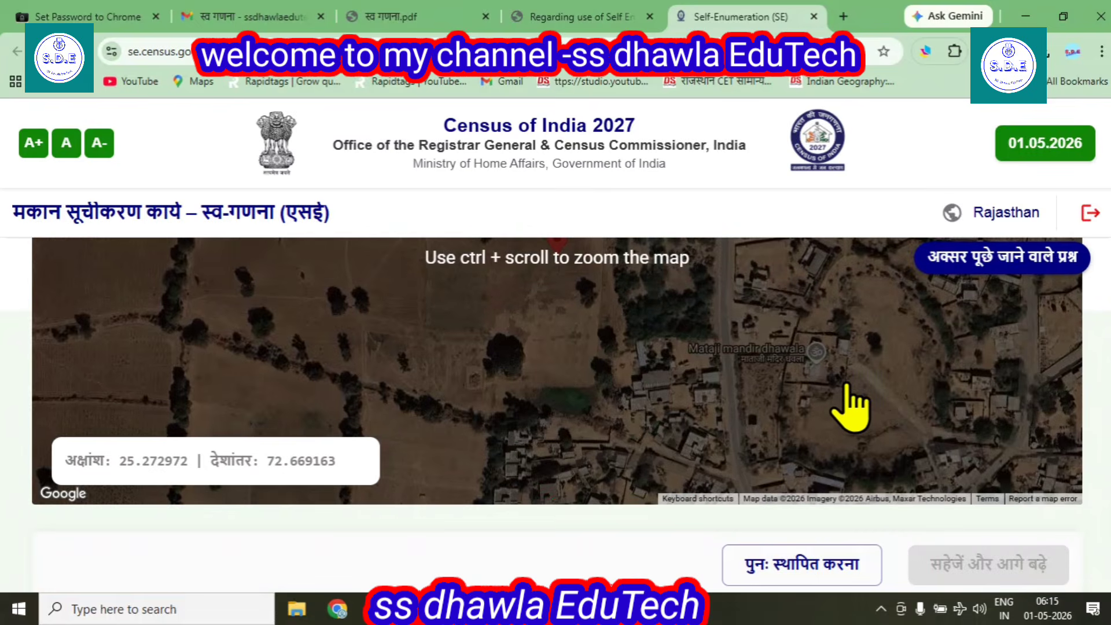
scroll(838, 386, "up", 1)
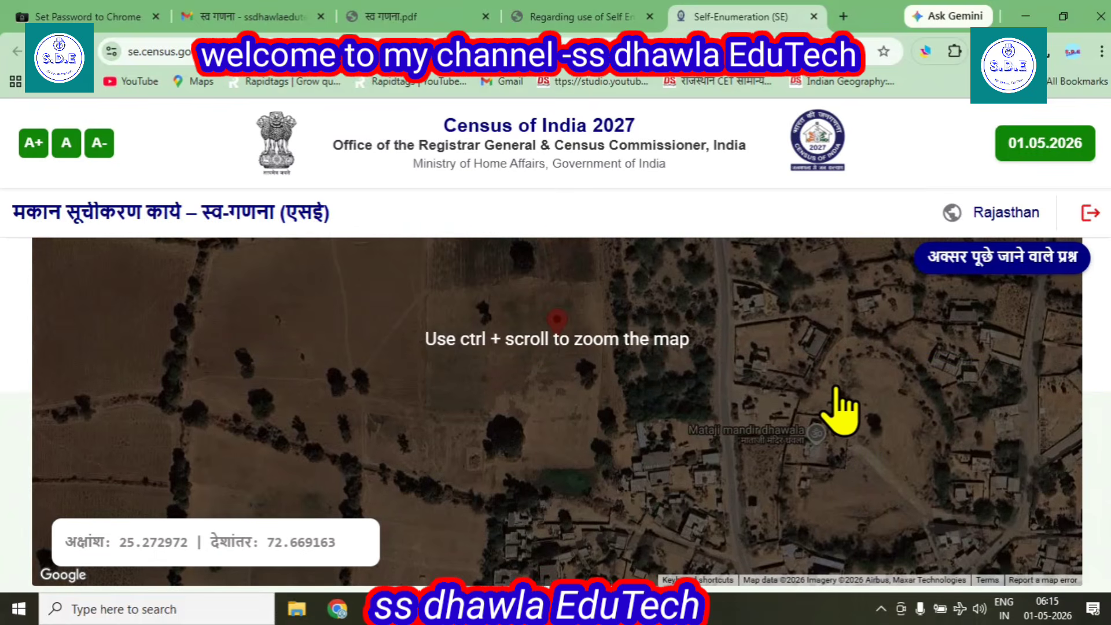
left_click(561, 321)
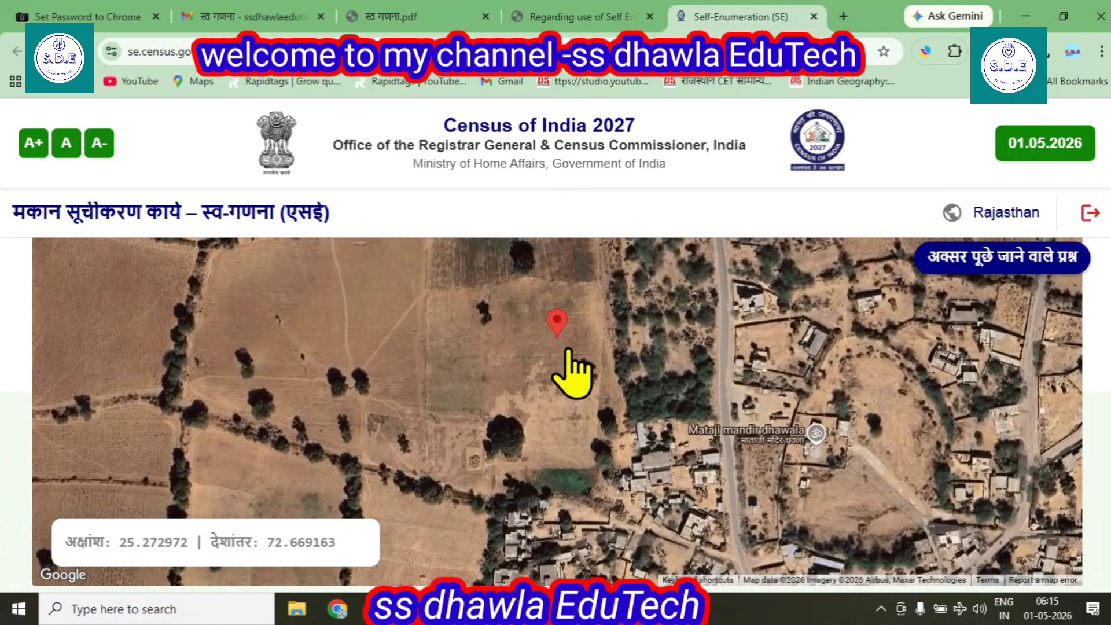
double_click(505, 365)
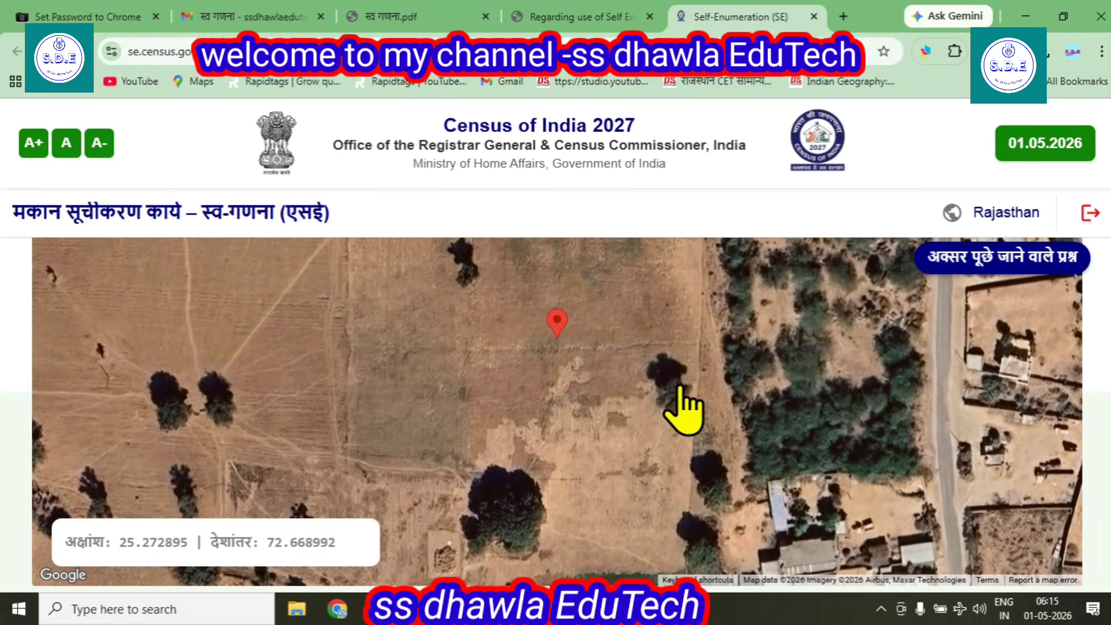
Reset the location with पुनः स्थापित करना, clearing district, PIN code and landmark
scroll(637, 422, "up", 1)
scroll(665, 441, "down", 3)
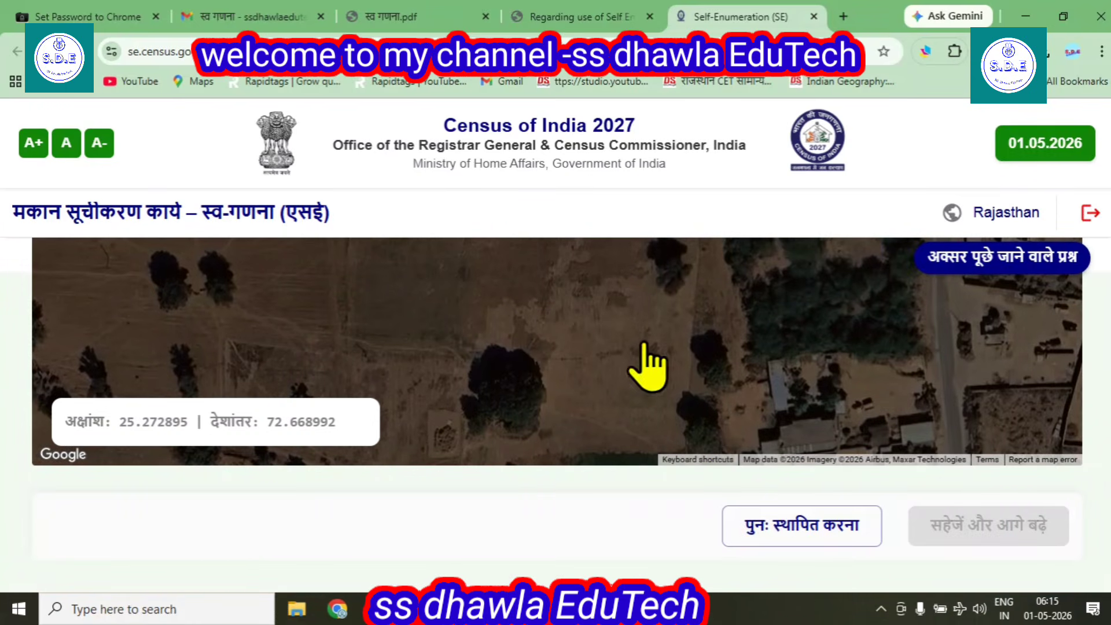
scroll(568, 365, "up", 2)
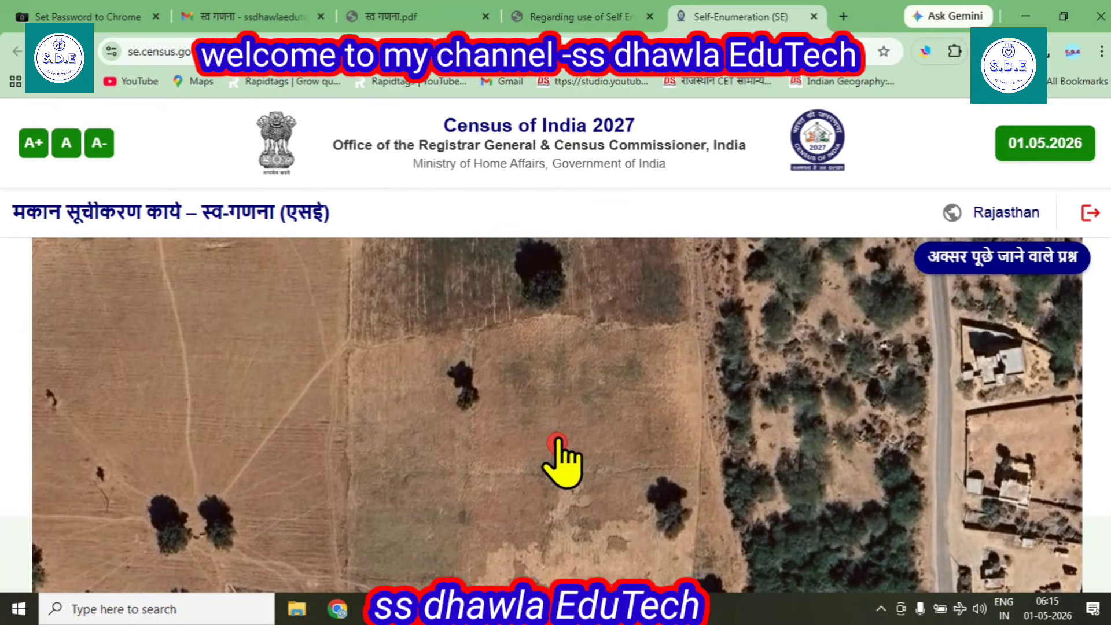
scroll(605, 448, "down", 2)
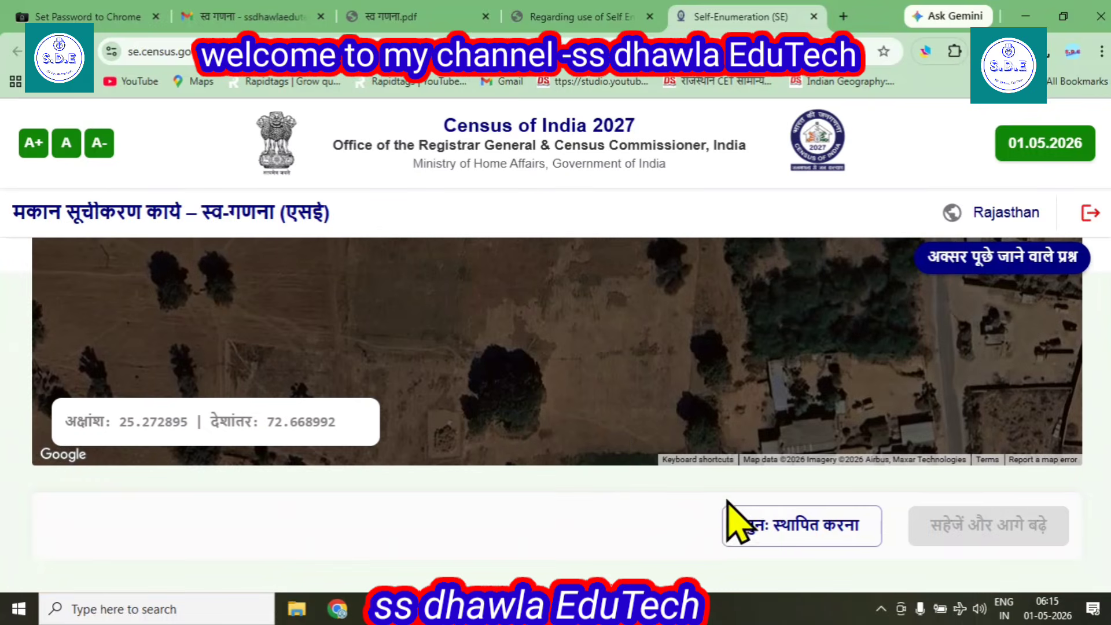
left_click(789, 526)
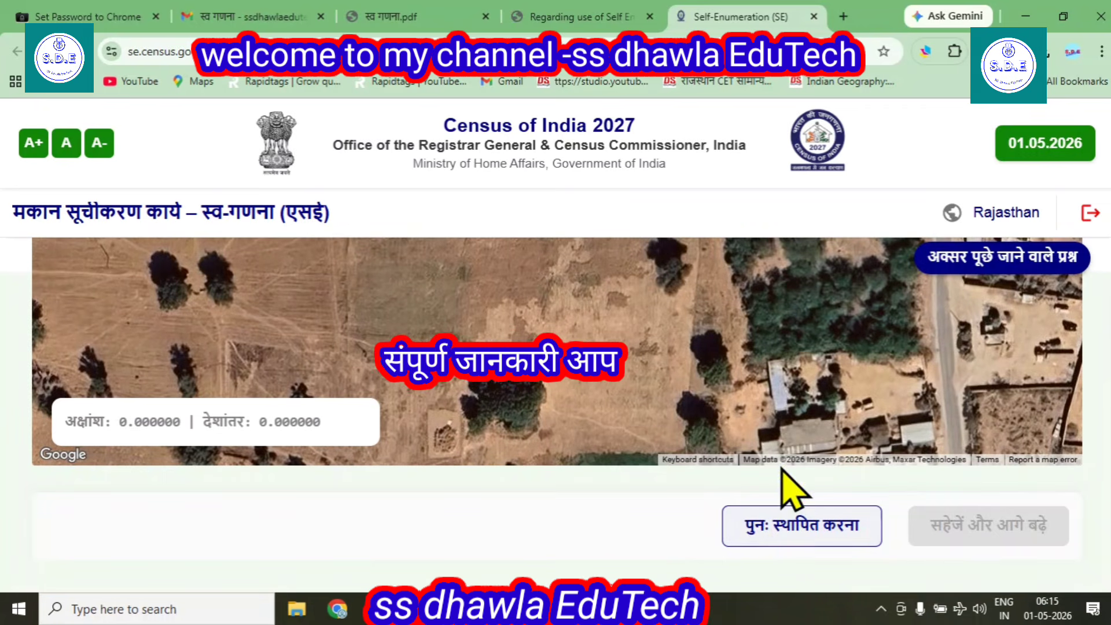
scroll(736, 394, "up", 3)
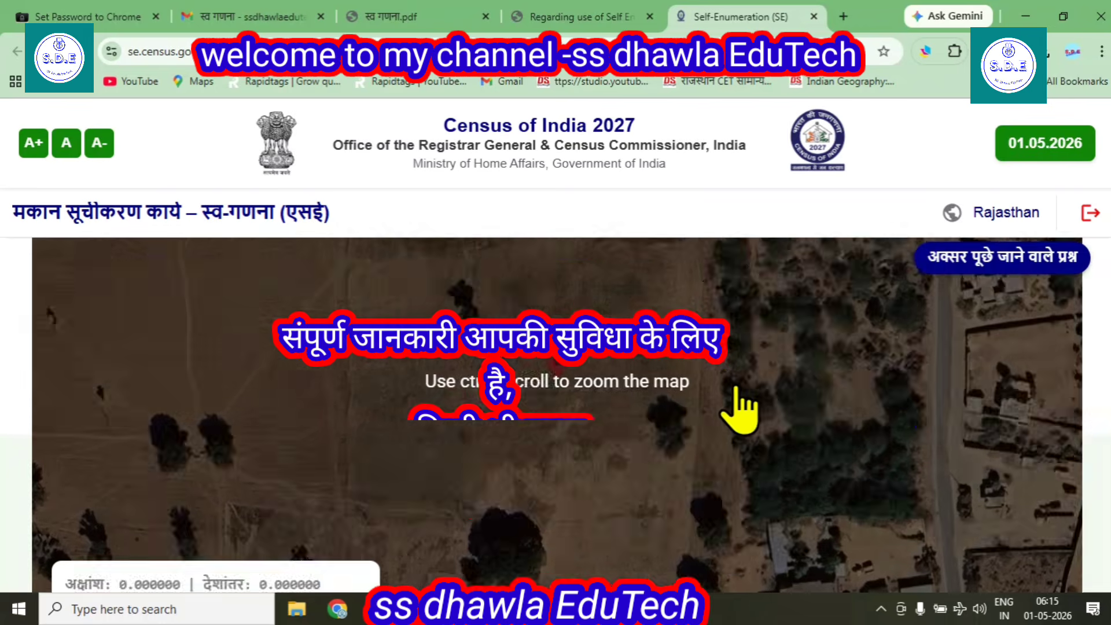
scroll(723, 412, "up", 6)
scroll(714, 414, "down", 3)
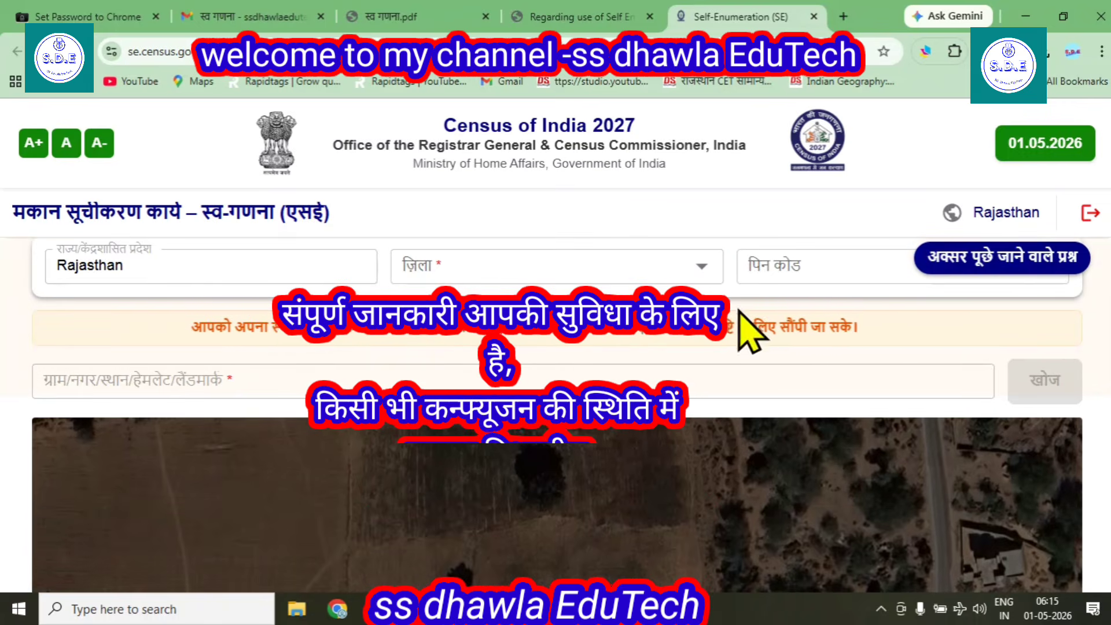
scroll(251, 325, "up", 1)
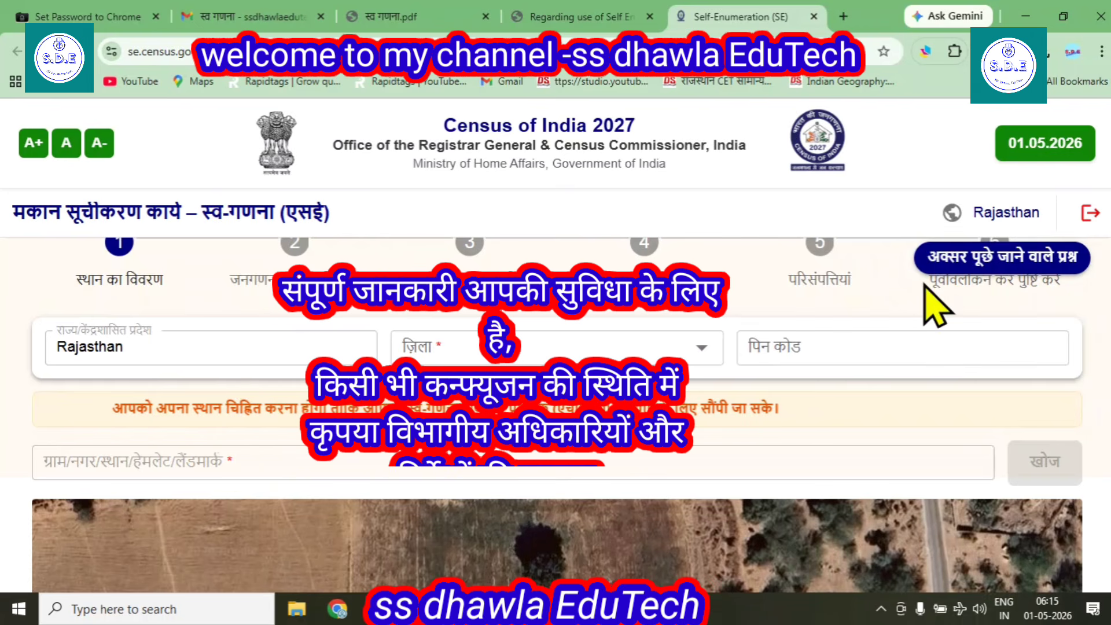
scroll(933, 304, "up", 1)
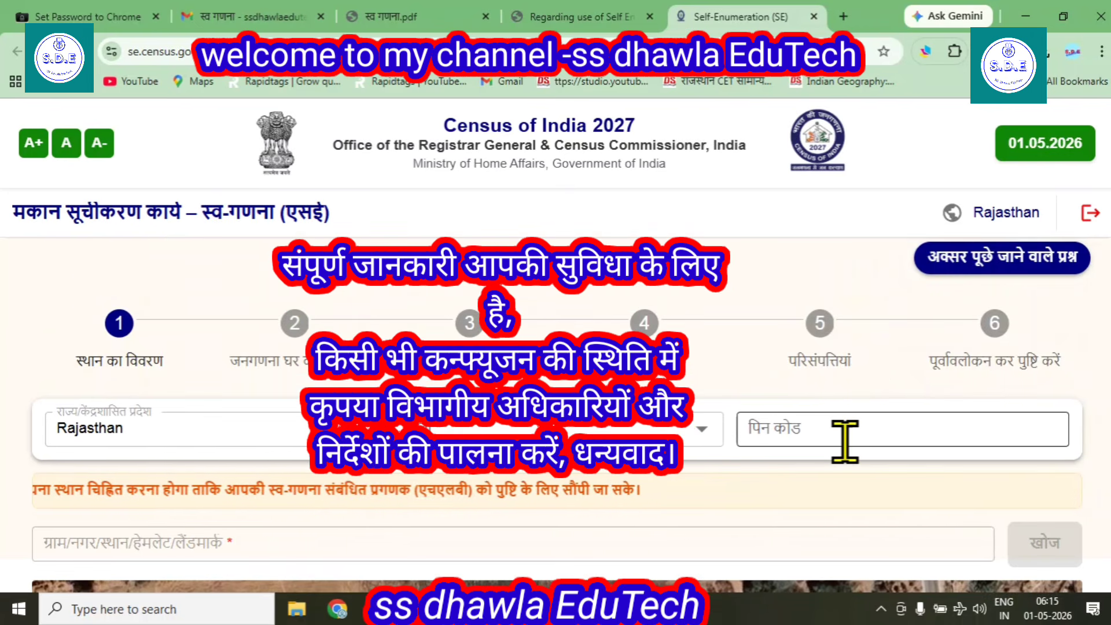
Re-enter the PIN code and scroll down to the map
left_click(845, 441)
type("3430")
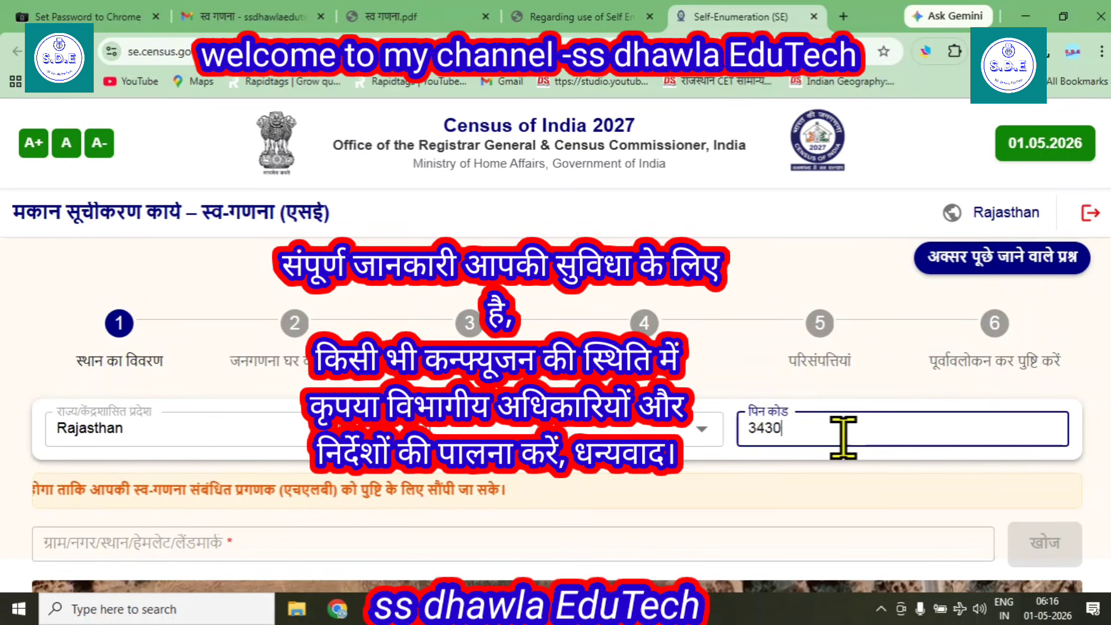
type("25")
scroll(225, 458, "down", 1)
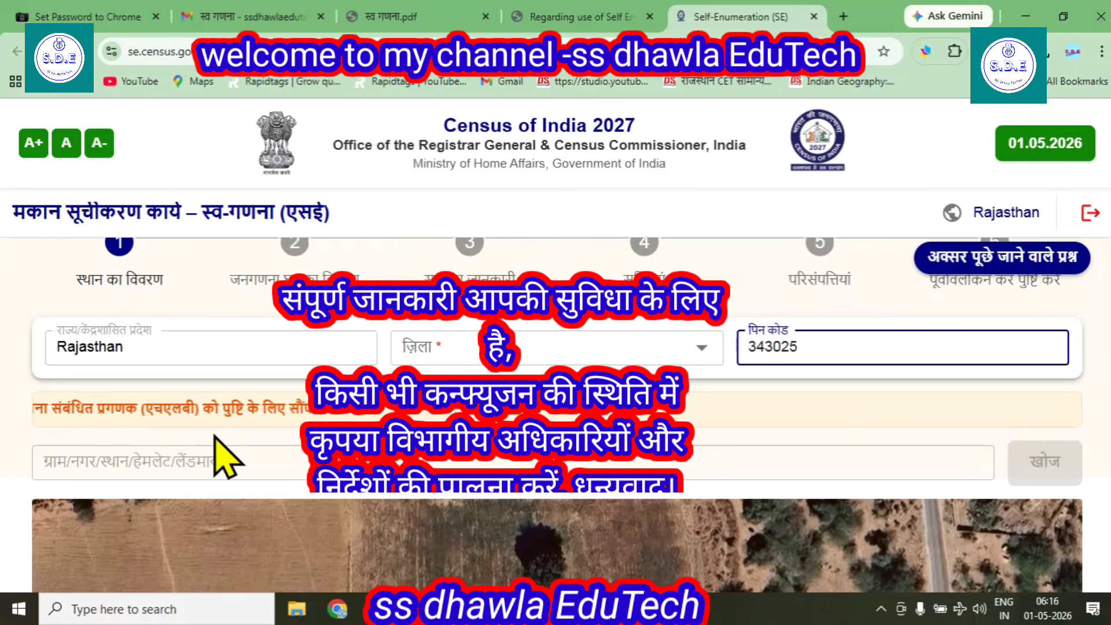
scroll(734, 441, "down", 1)
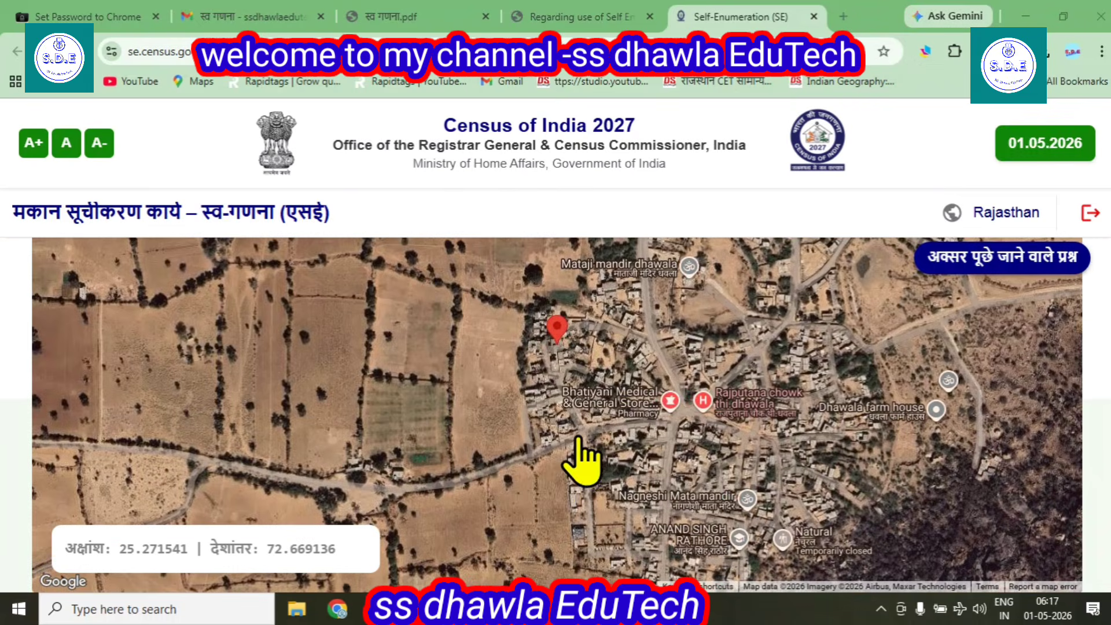
scroll(544, 382, "up", 1)
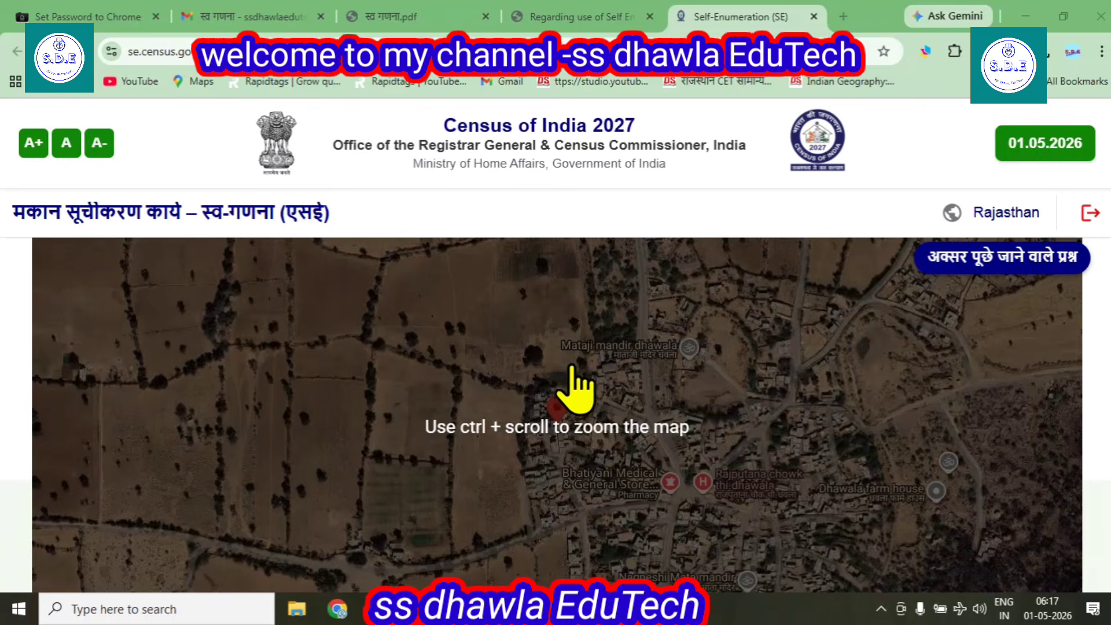
scroll(573, 382, "down", 1)
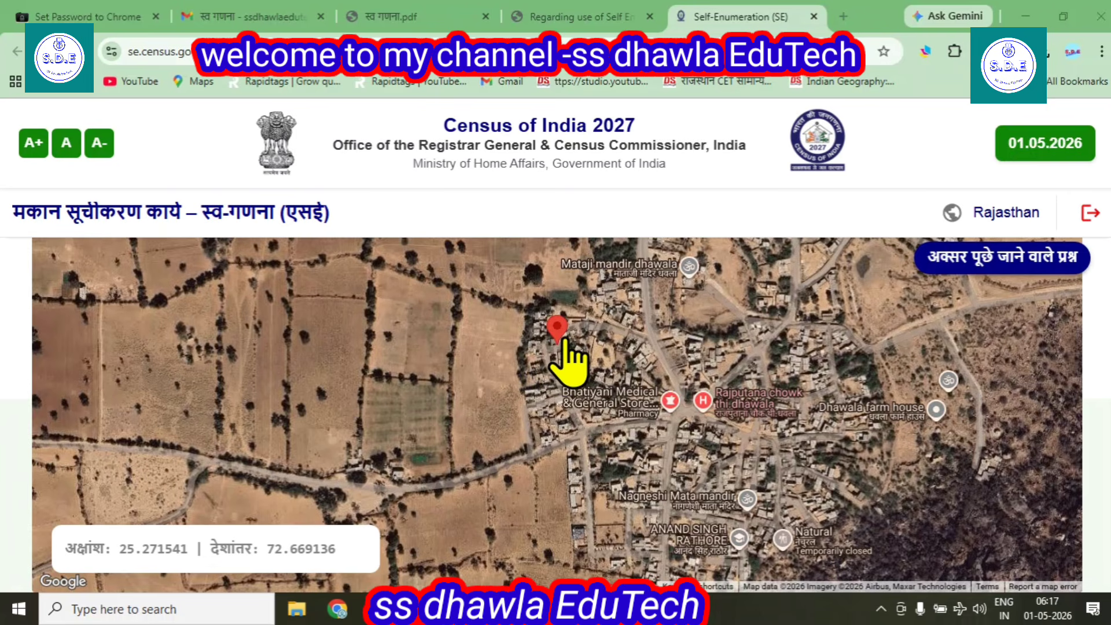
Zoom in on the village houses and drag the home marker onto the house
double_click(564, 336)
double_click(565, 336)
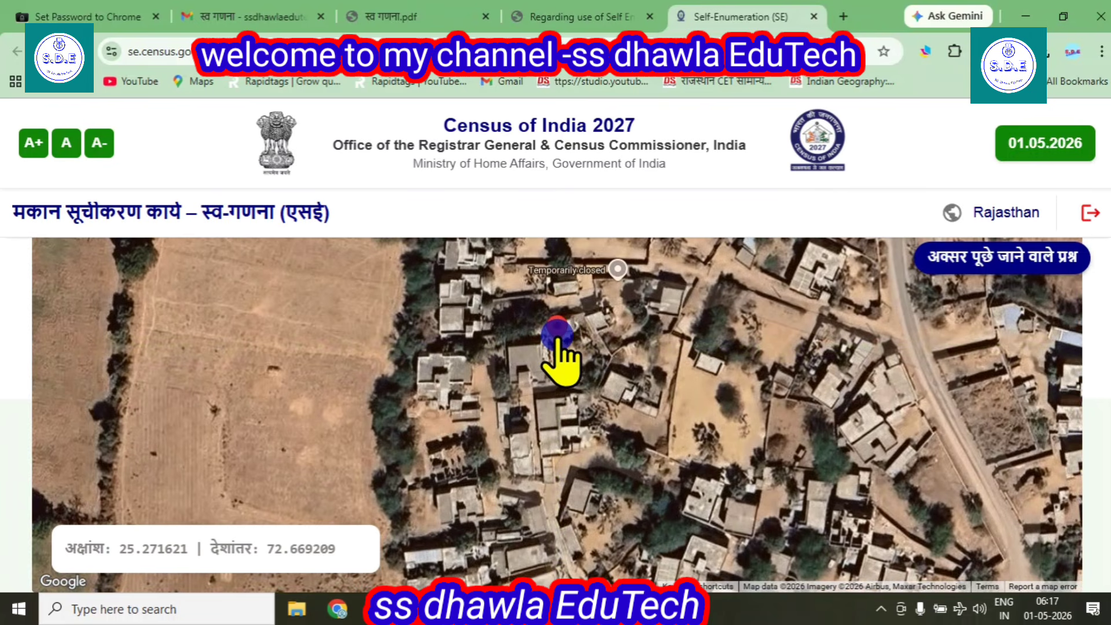
scroll(576, 392, "down", 2)
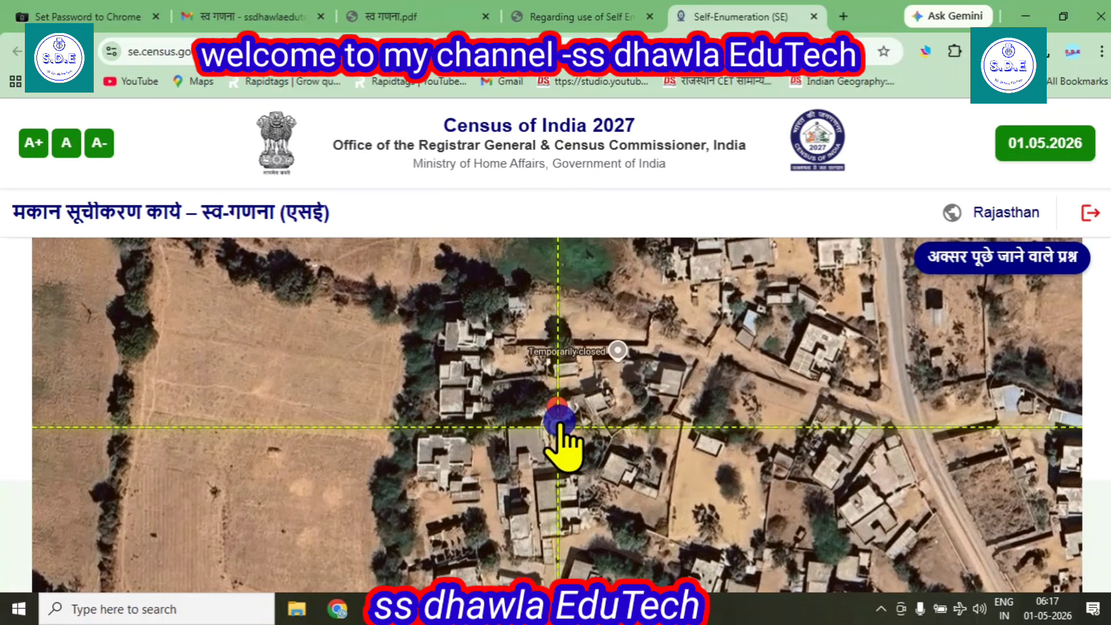
left_click_drag(558, 412, 556, 441)
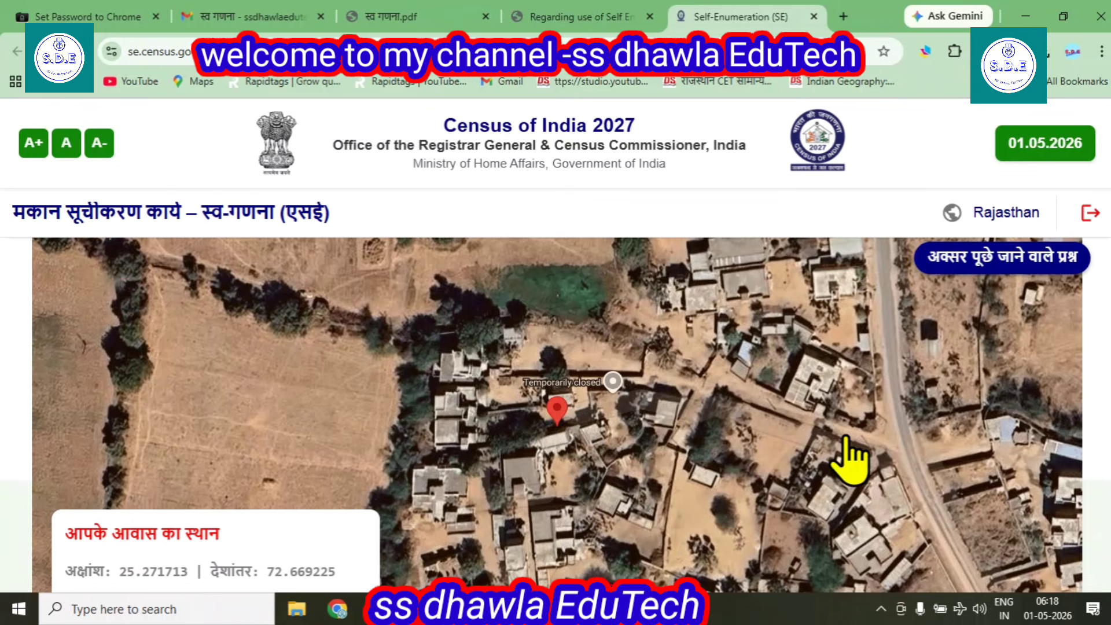
Fine-tune the home marker and lock it in with स्थान की पुष्टि करें
scroll(849, 457, "down", 3)
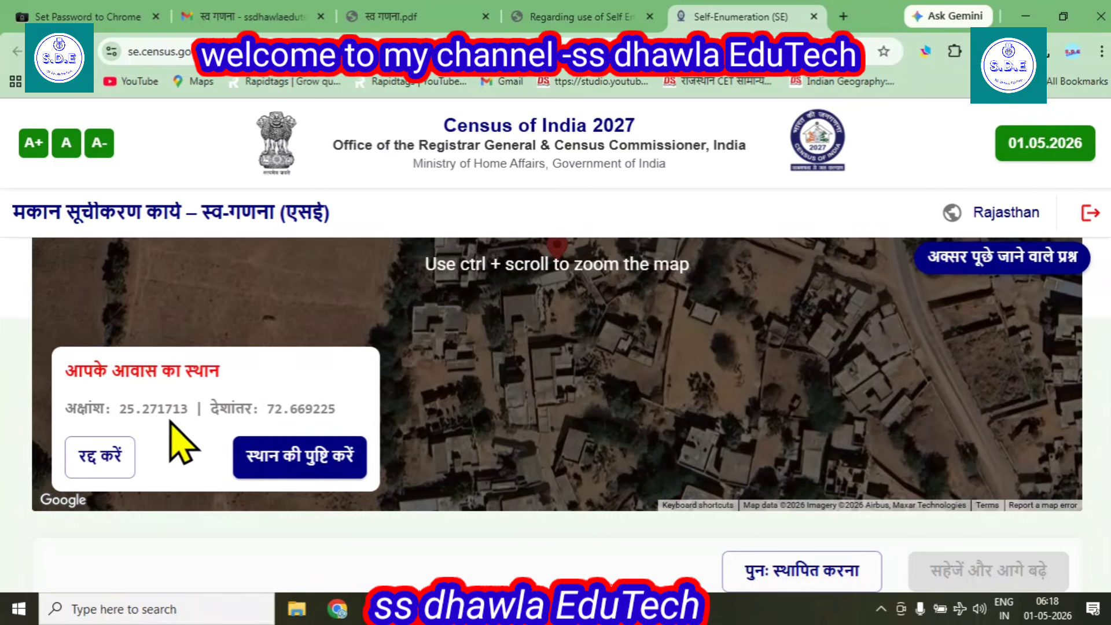
scroll(397, 484, "up", 1)
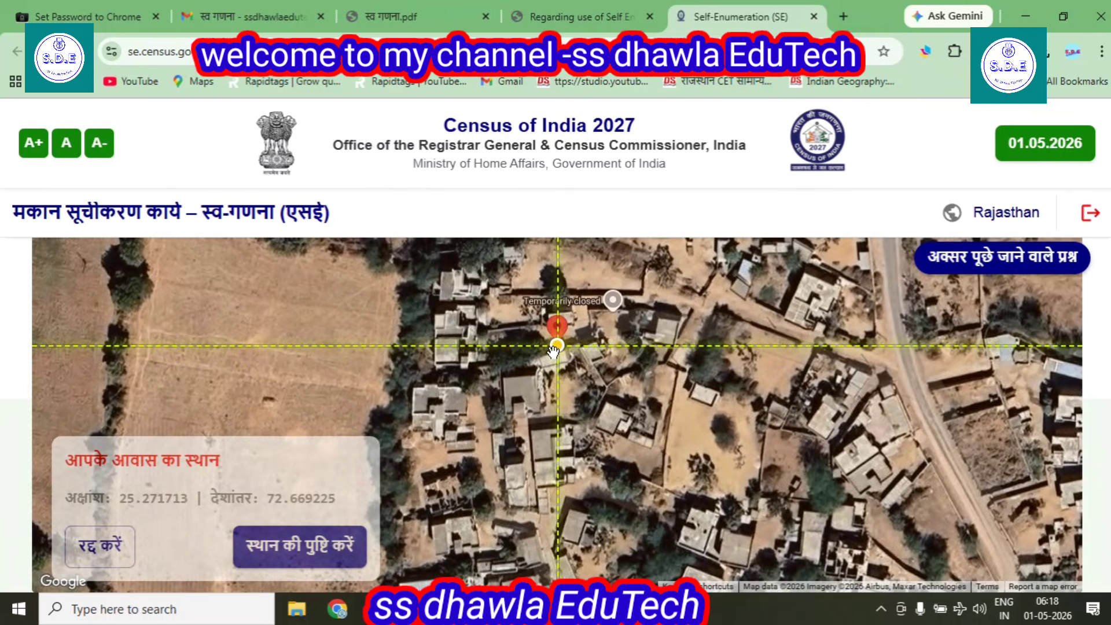
left_click_drag(559, 335, 558, 354)
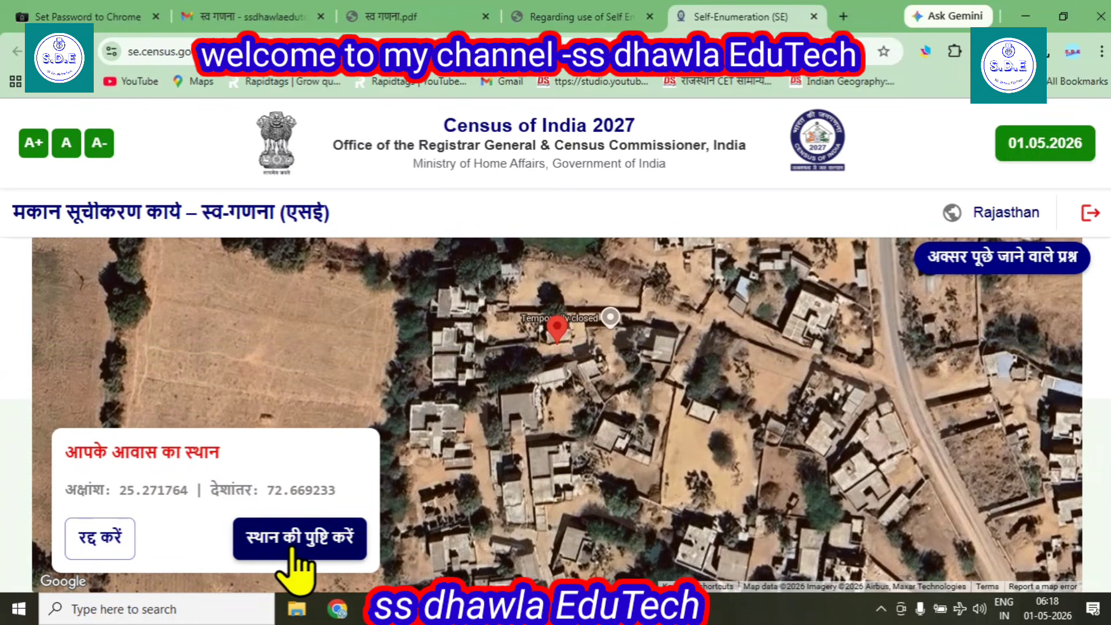
scroll(557, 415, "up", 2)
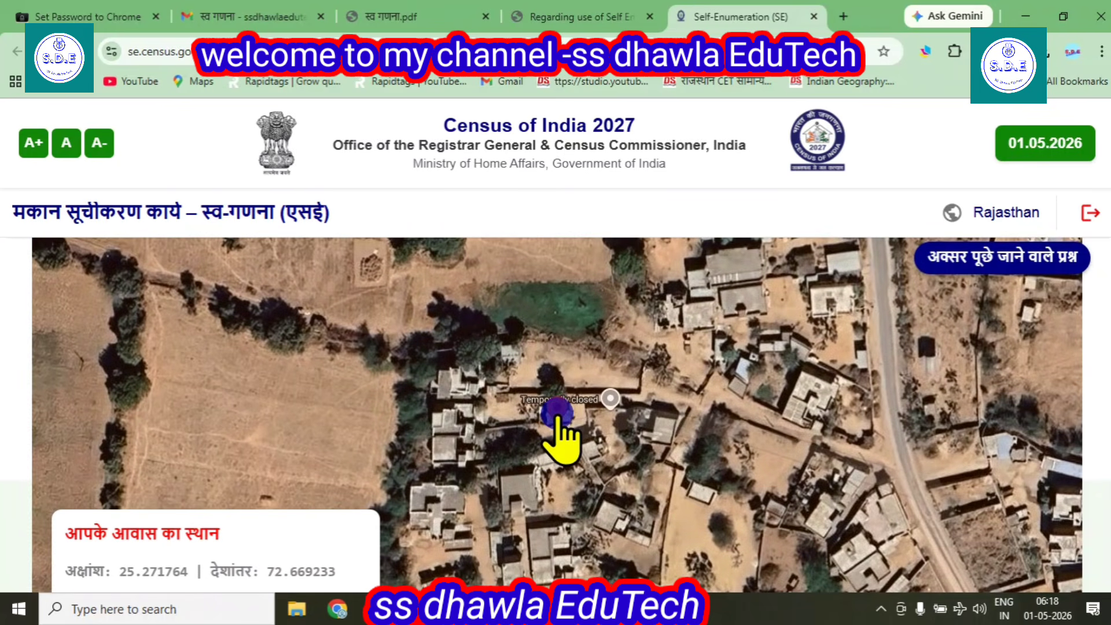
scroll(557, 418, "down", 3)
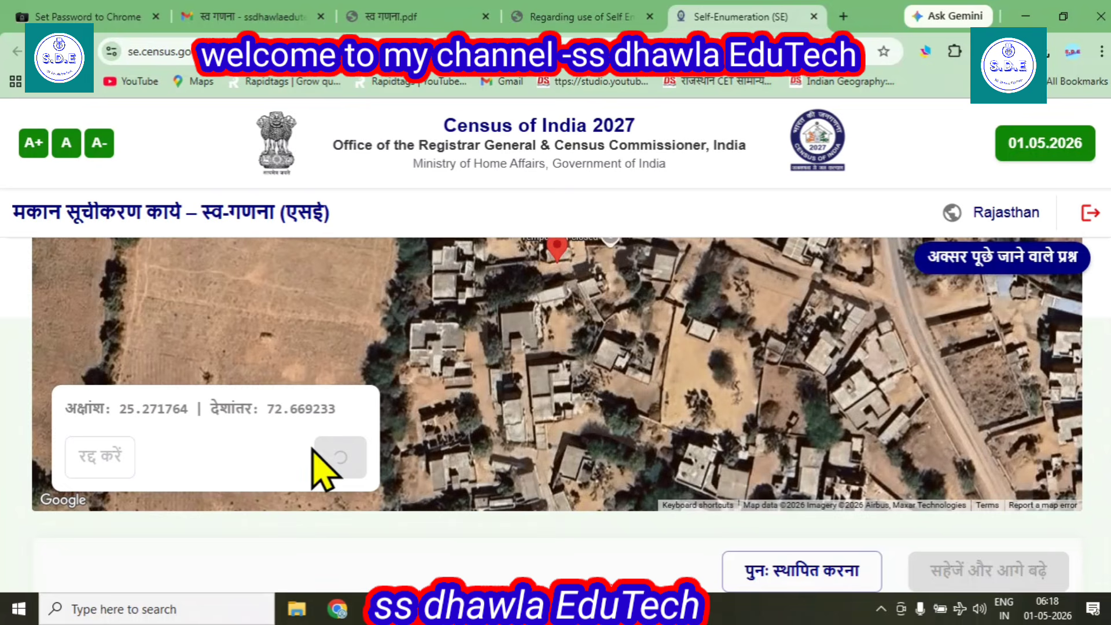
left_click(322, 465)
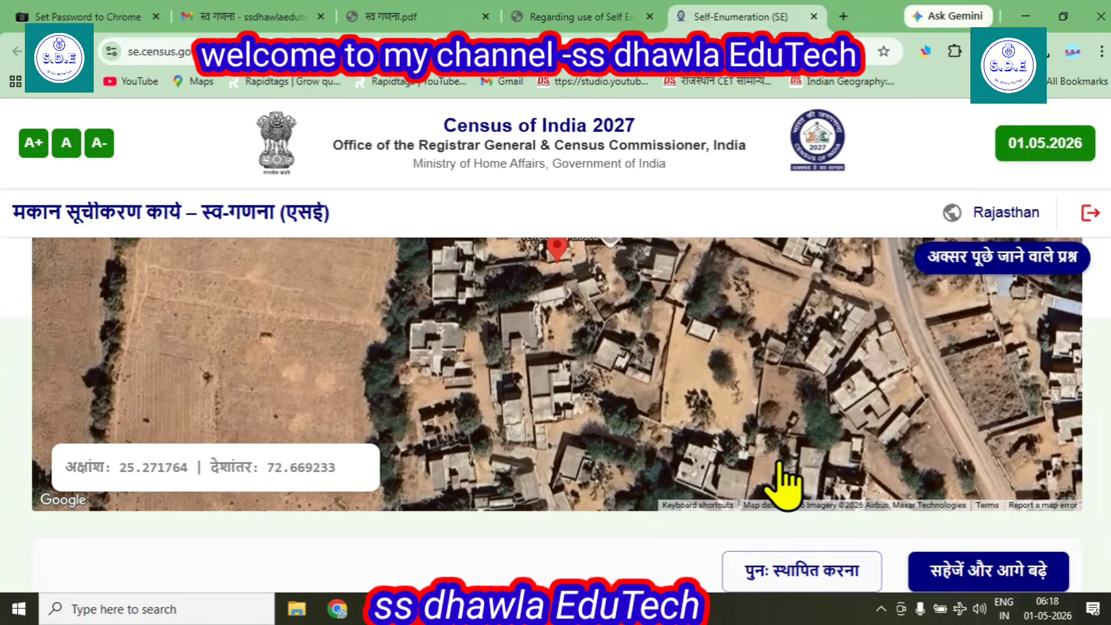
scroll(758, 475, "up", 3)
scroll(630, 446, "down", 3)
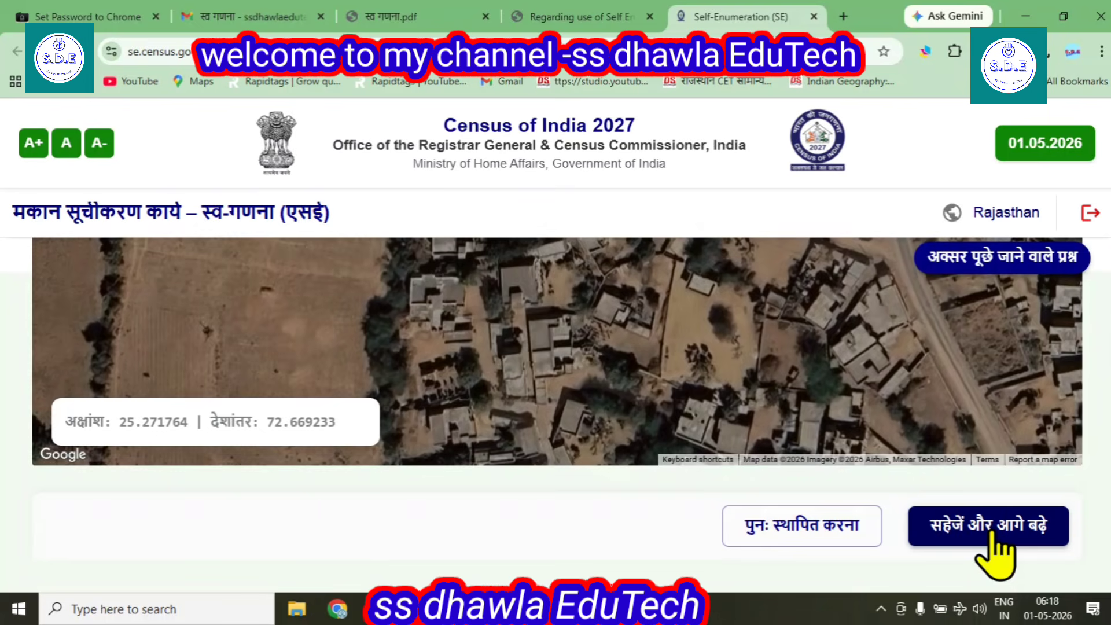
Save and continue, answering हाँ to confirm the Jalore location is correct
left_click(988, 533)
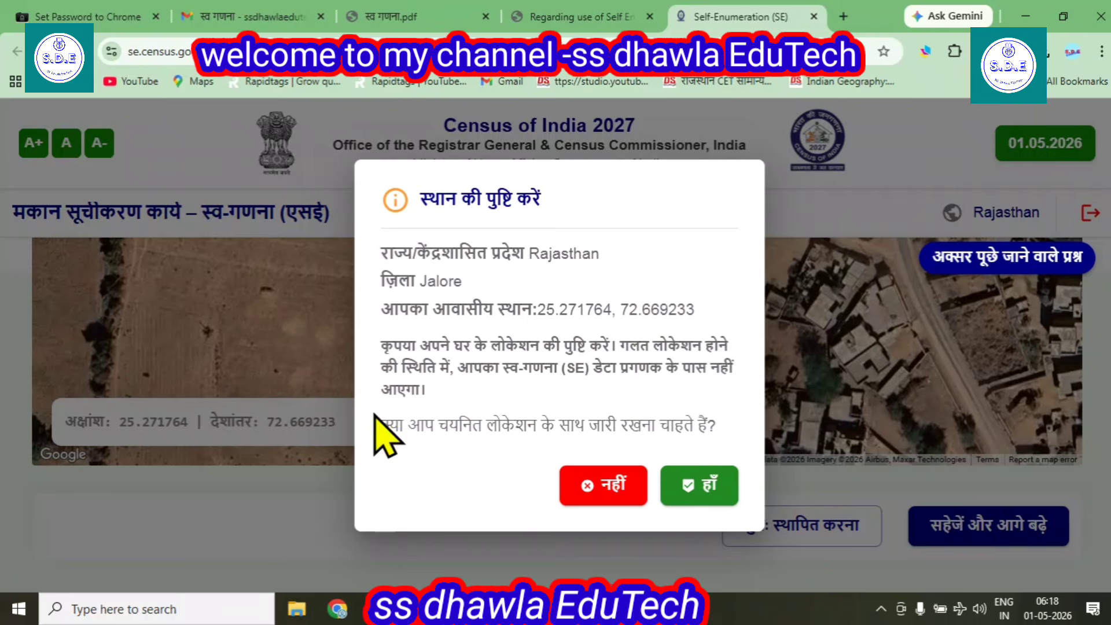
left_click(698, 487)
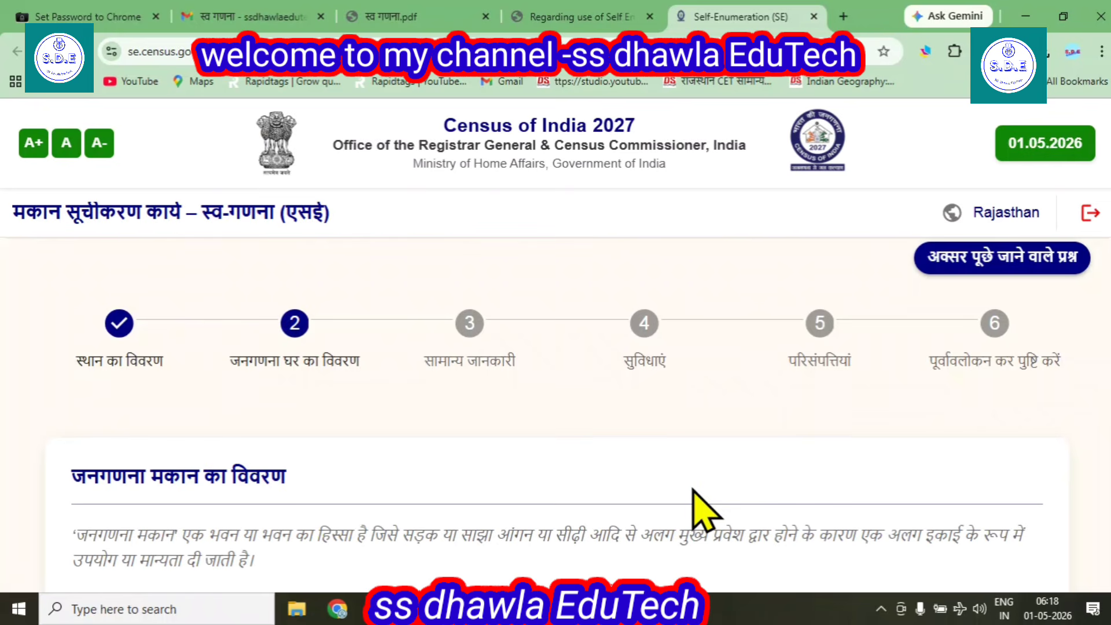
scroll(689, 397, "down", 4)
scroll(689, 403, "down", 3)
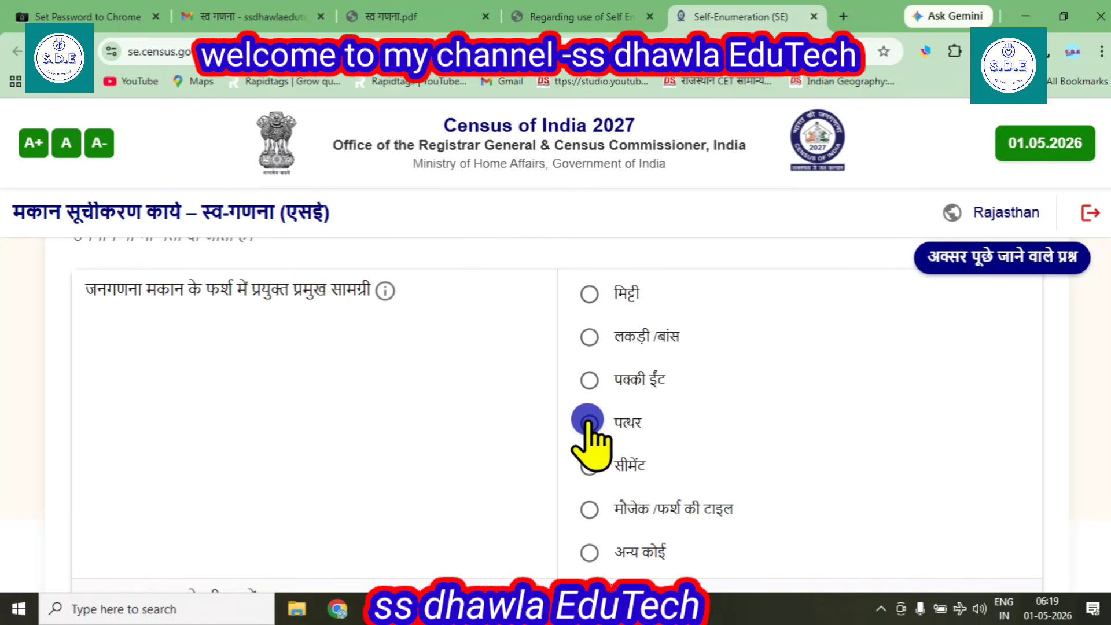
Set the walls to stone with mortar, the roof to concrete and the house condition to good (अच्छी)
scroll(761, 463, "down", 3)
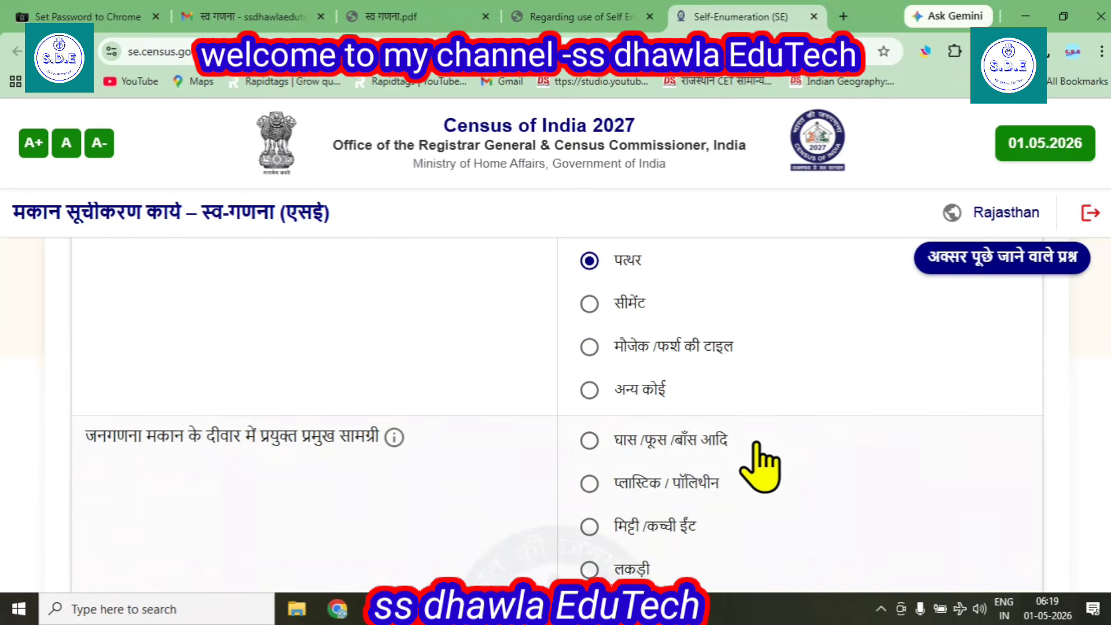
scroll(761, 463, "down", 1)
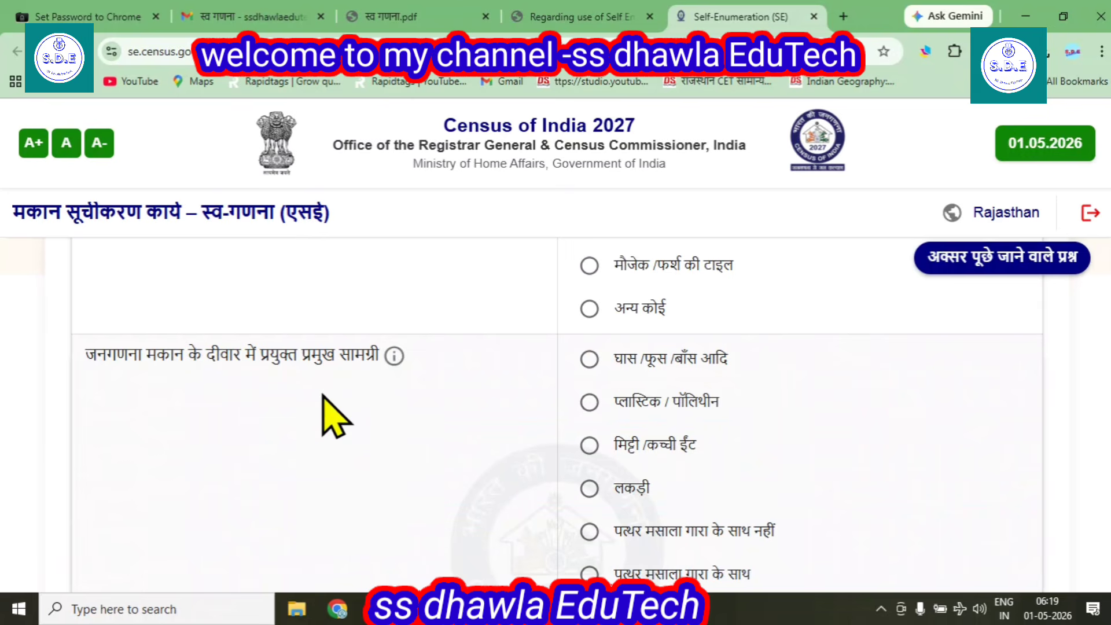
scroll(613, 463, "down", 1)
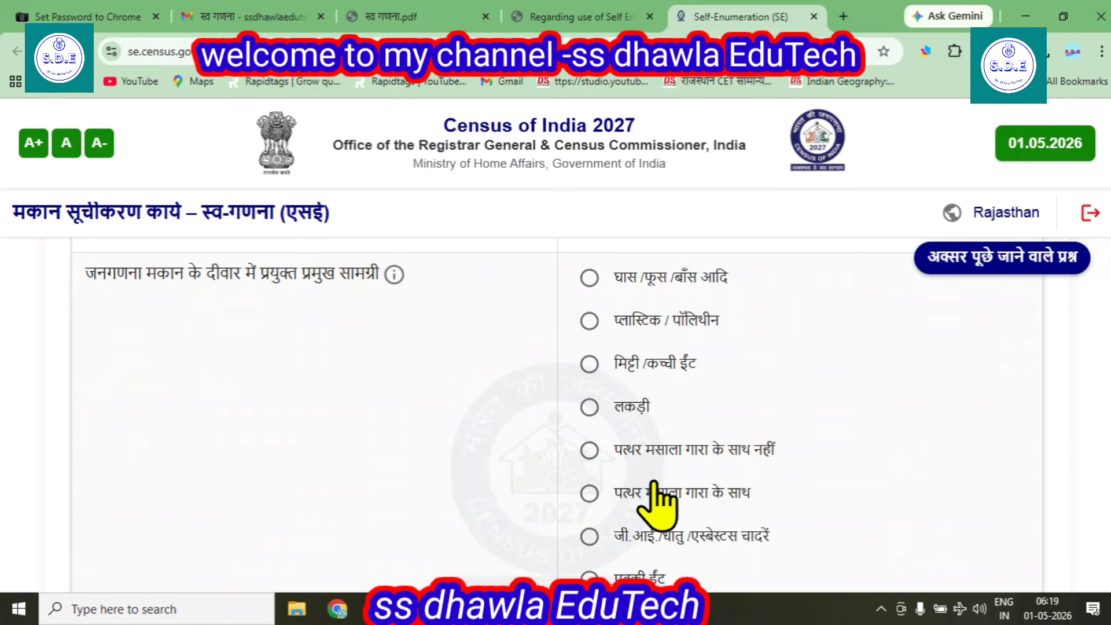
scroll(654, 492, "down", 3)
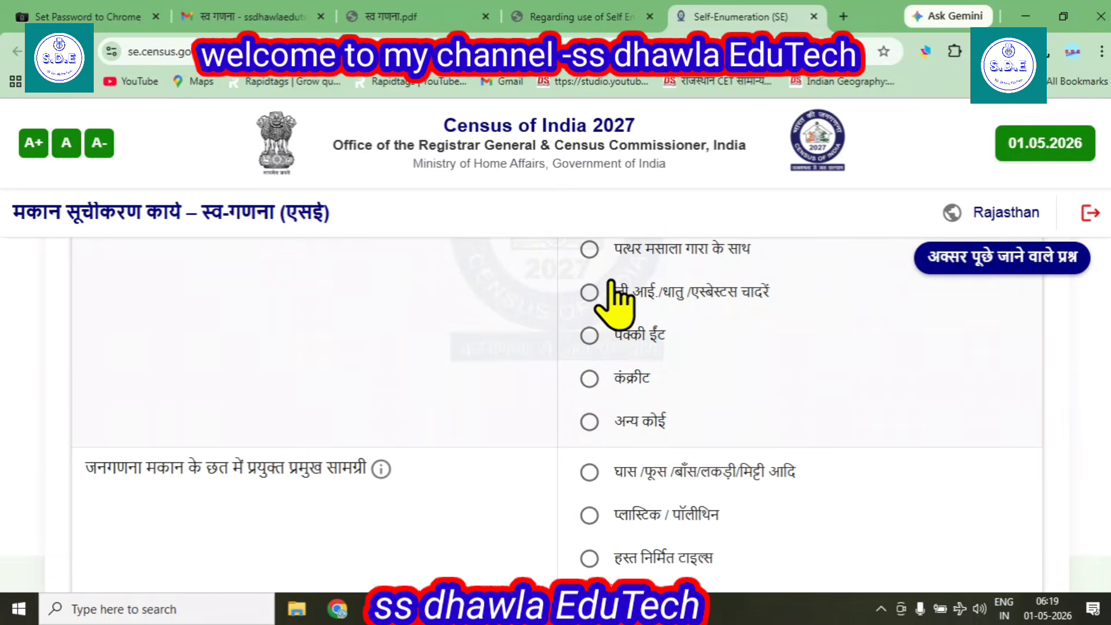
left_click(590, 249)
scroll(682, 439, "down", 2)
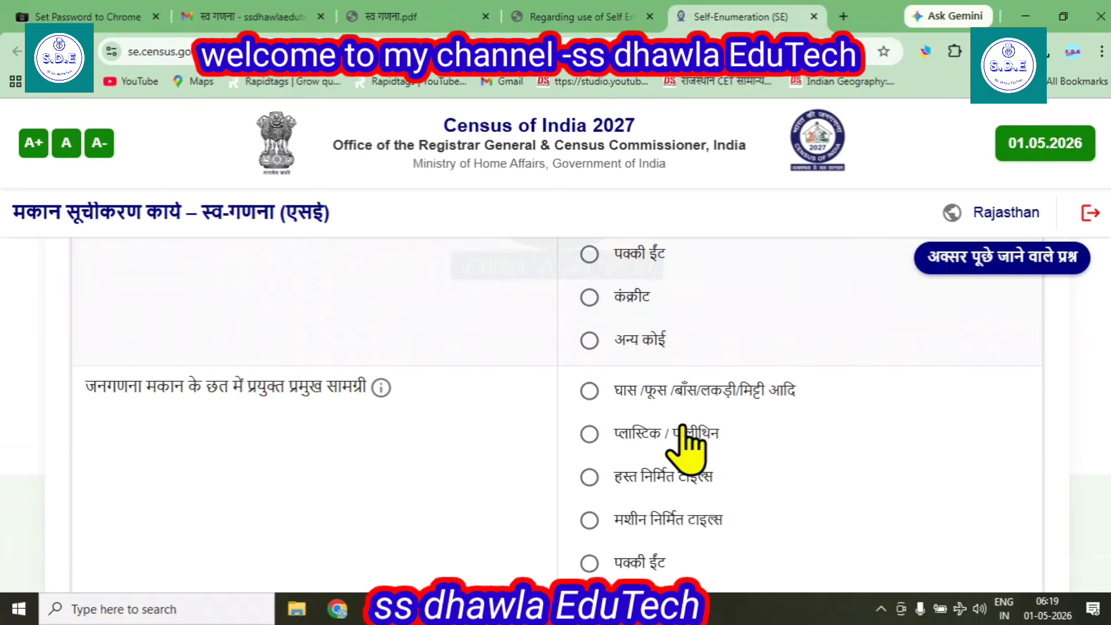
scroll(565, 492, "down", 4)
scroll(573, 498, "down", 3)
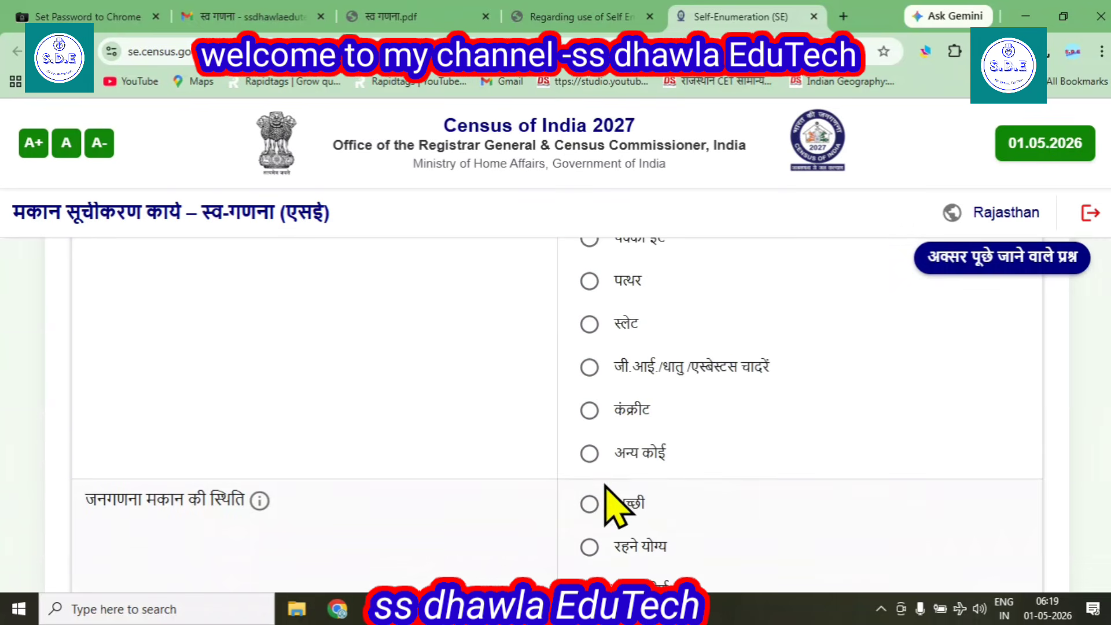
left_click(590, 410)
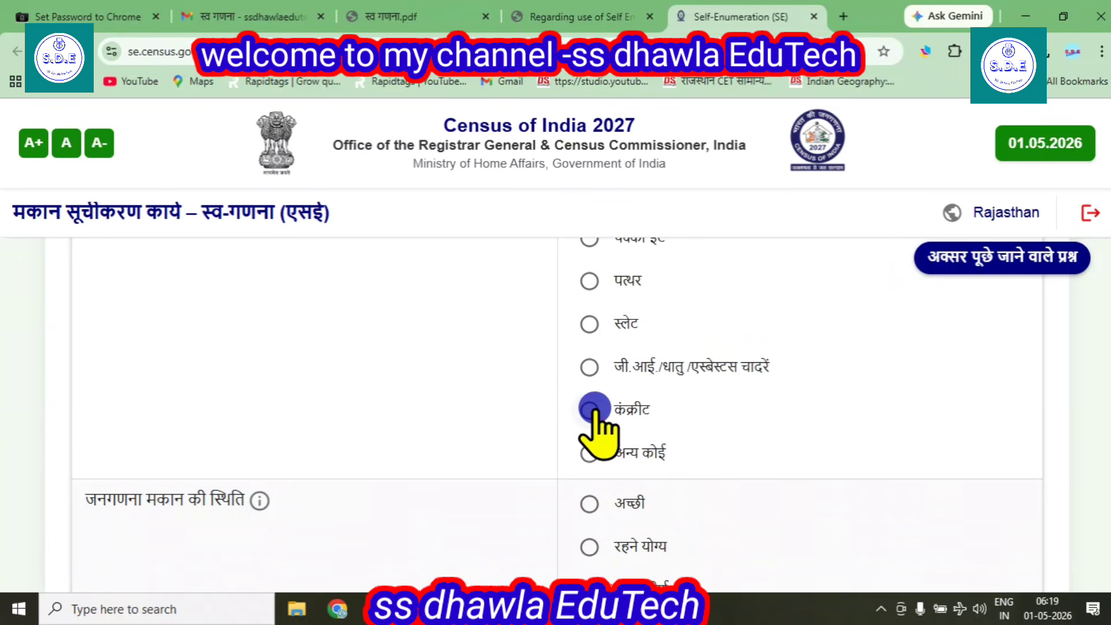
scroll(747, 458, "down", 2)
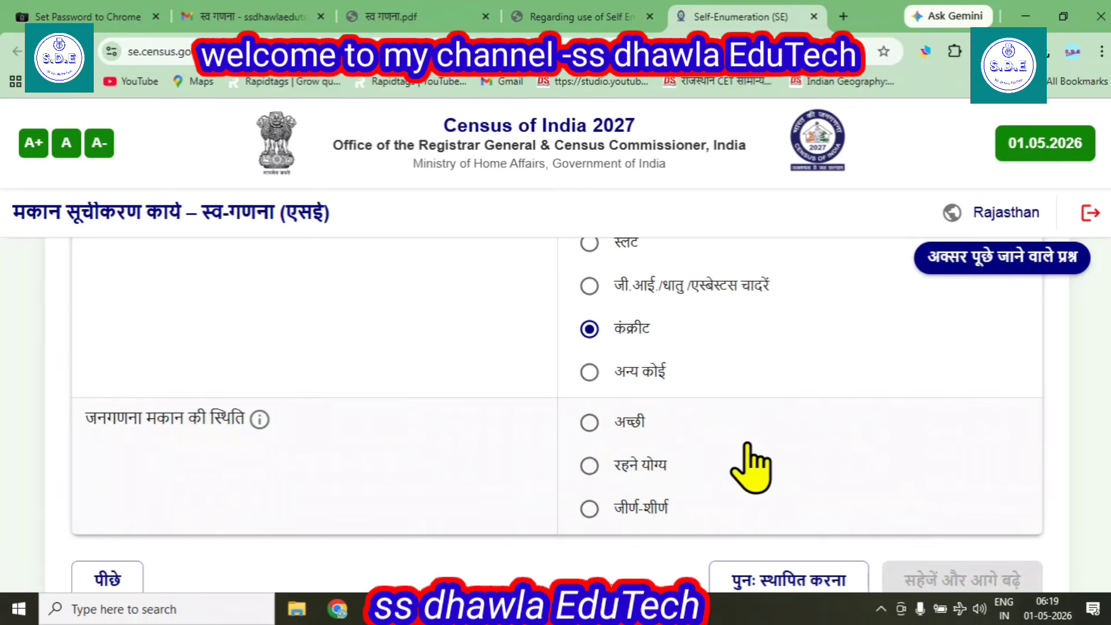
left_click(590, 422)
scroll(730, 463, "down", 2)
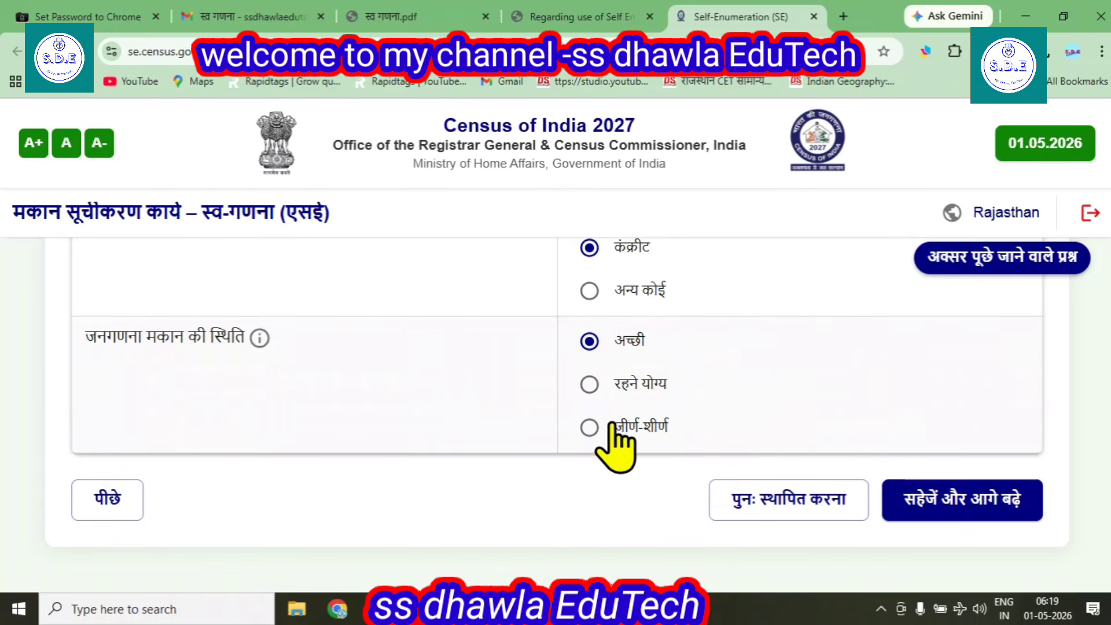
Save step 2 and confirm with हाँ to continue to family information
left_click(938, 515)
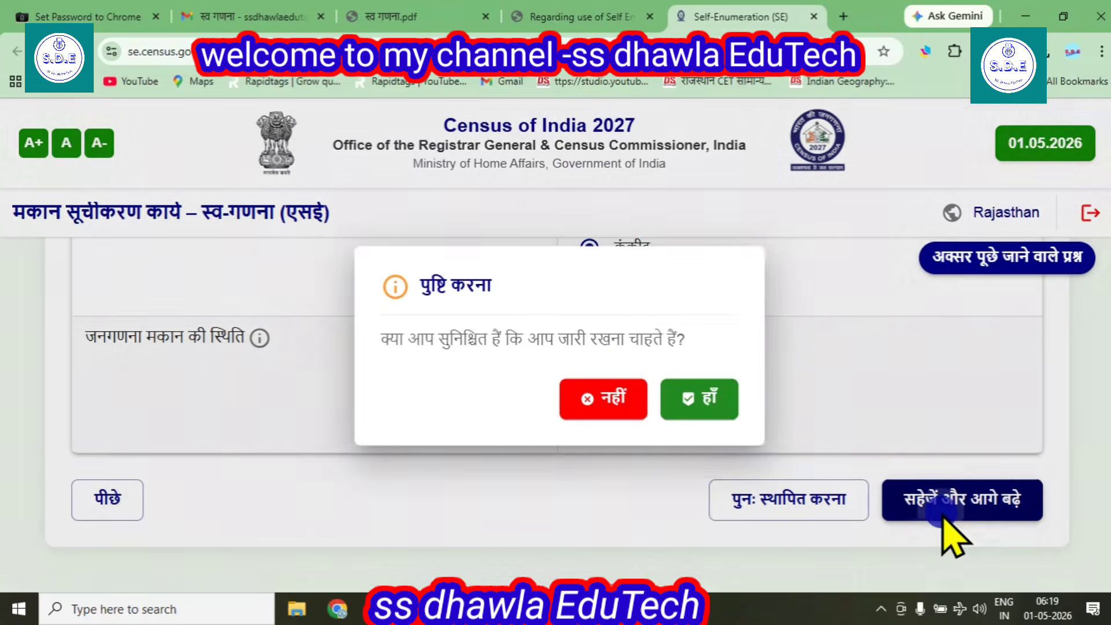
left_click(943, 517)
left_click(943, 516)
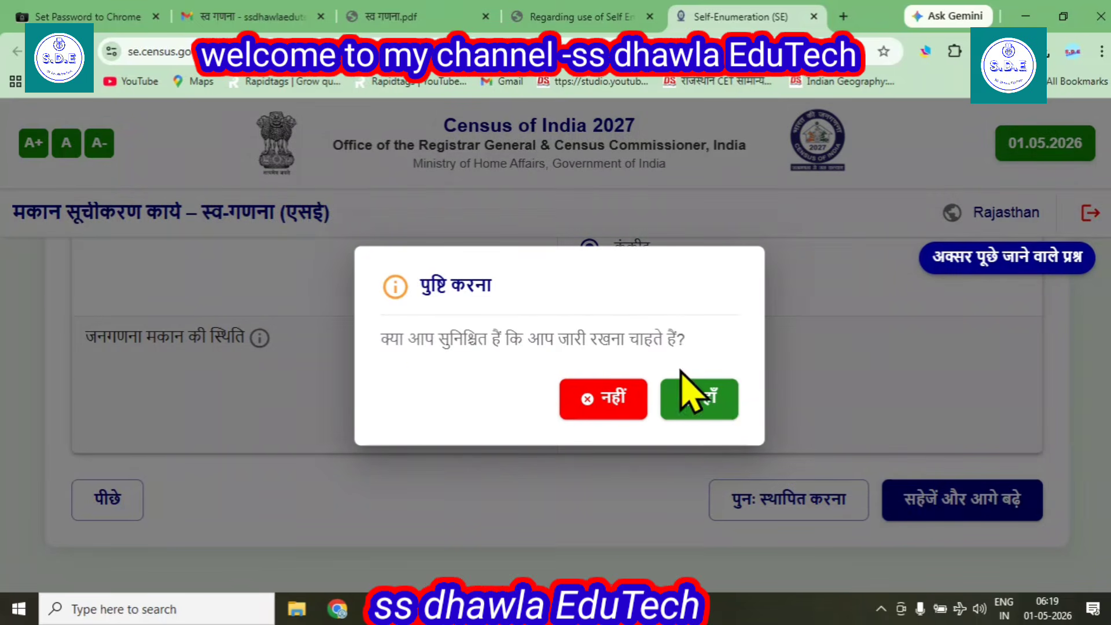
left_click(707, 406)
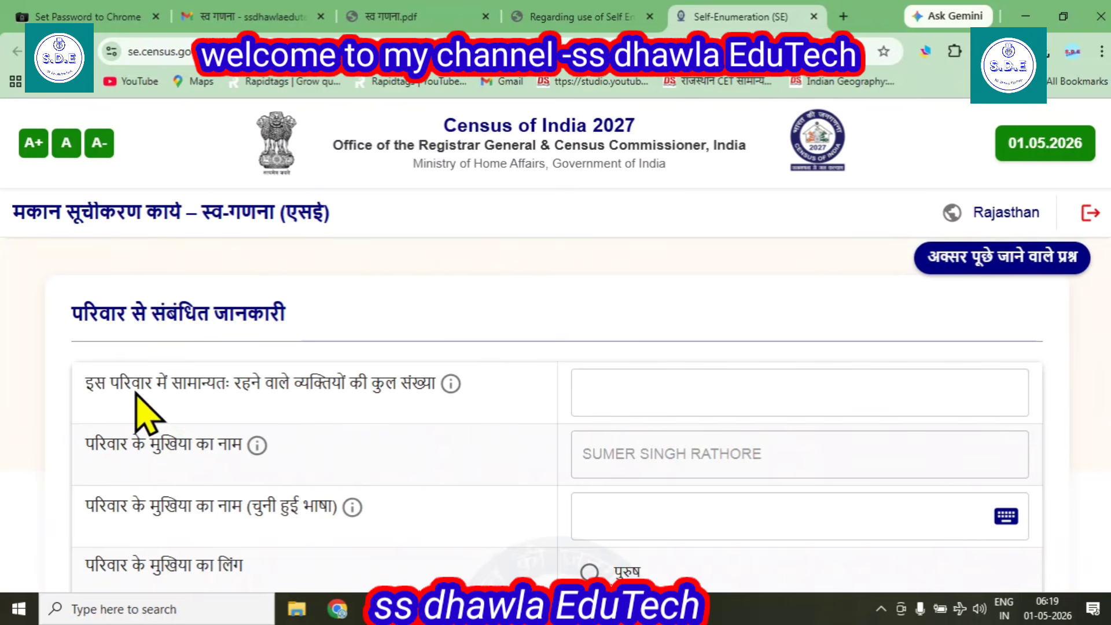
Enter 5 household members, the head's regional-language name as हिन्दी, and gender पुरुष (male)
left_click(627, 375)
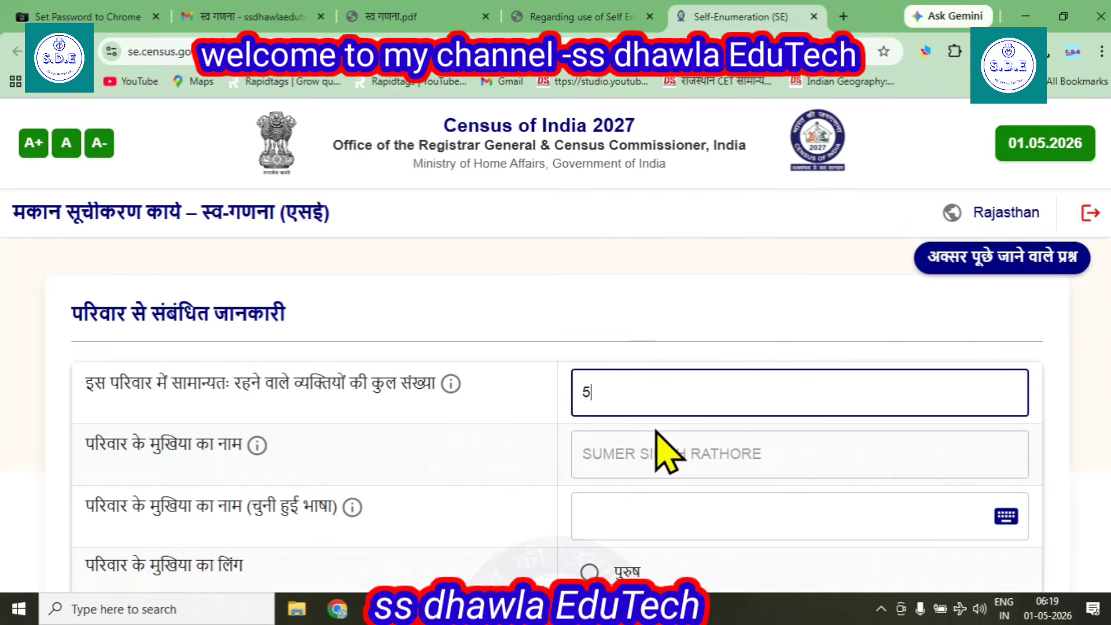
scroll(619, 451, "down", 1)
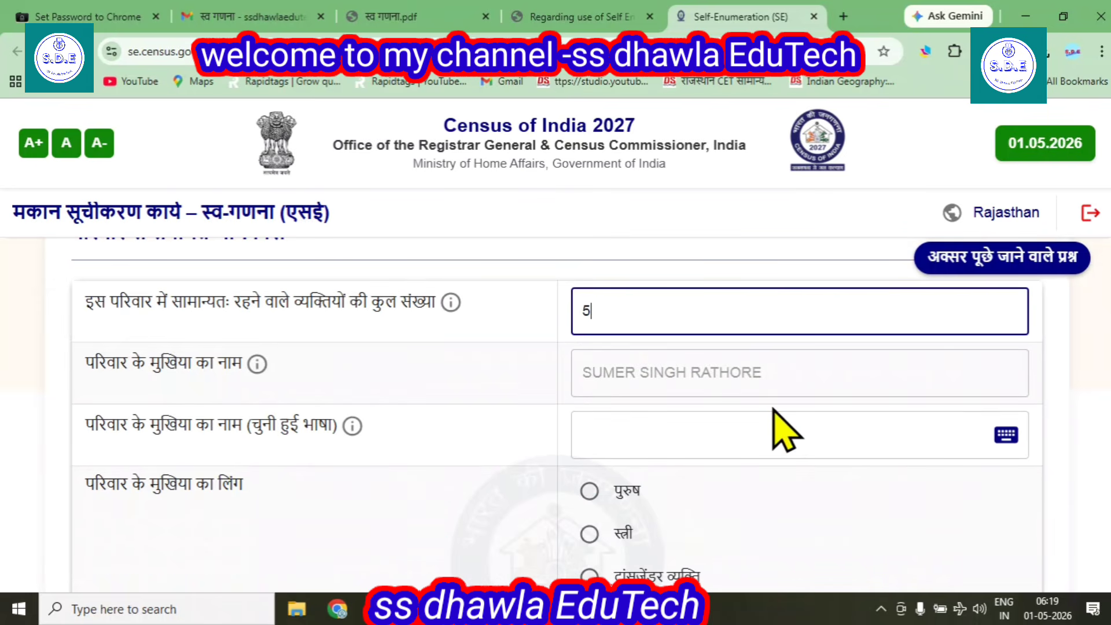
scroll(741, 420, "down", 1)
left_click(645, 350)
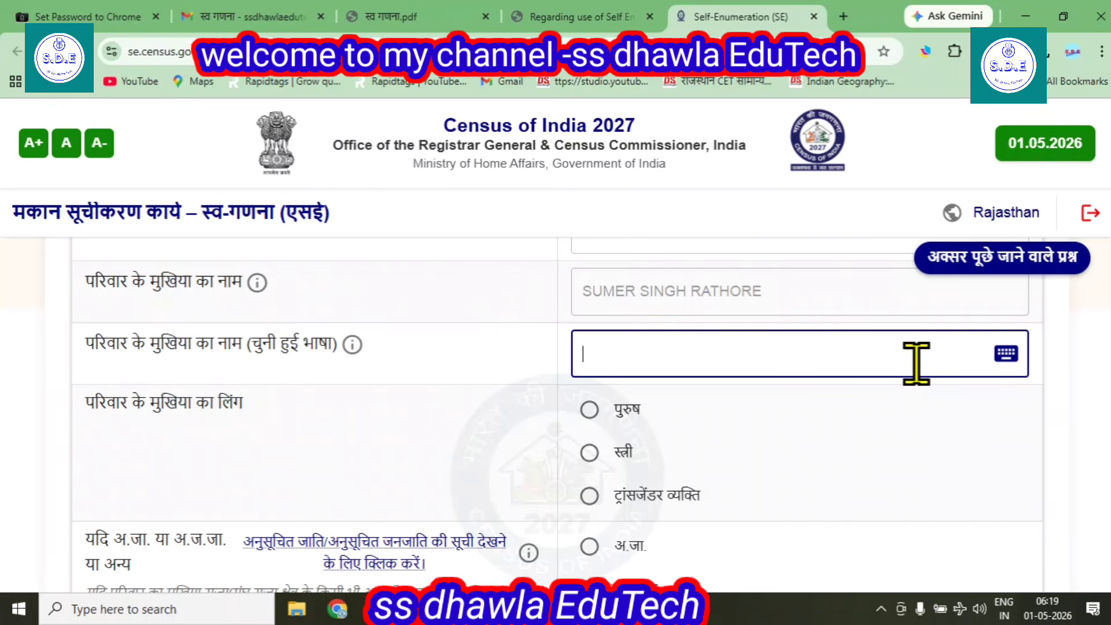
type("hi")
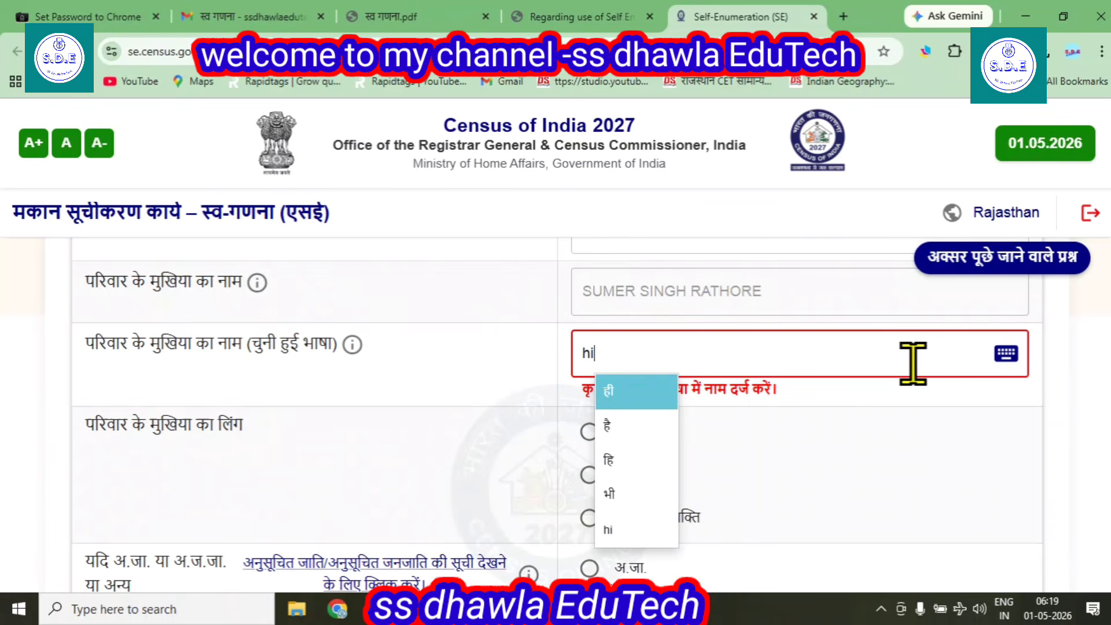
type("ndi")
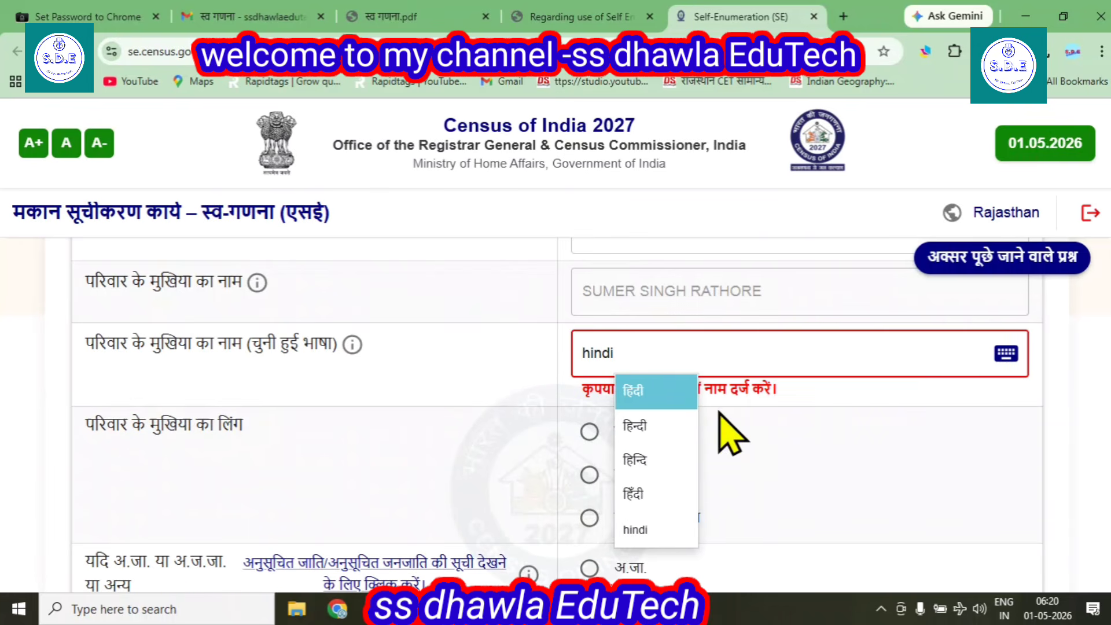
left_click(651, 426)
scroll(523, 440, "down", 1)
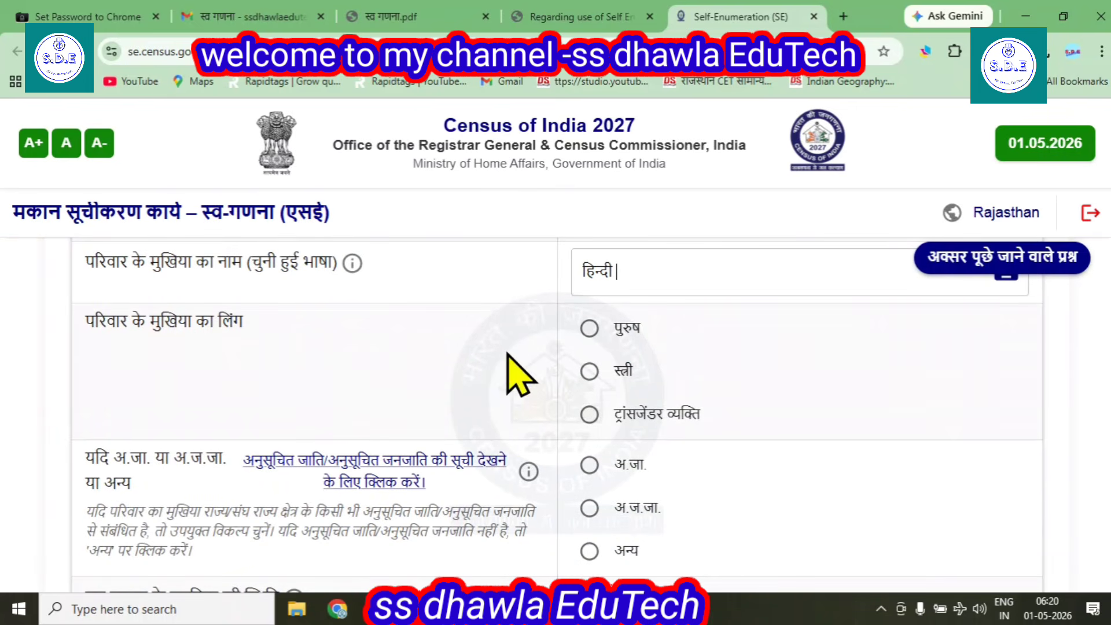
left_click(589, 328)
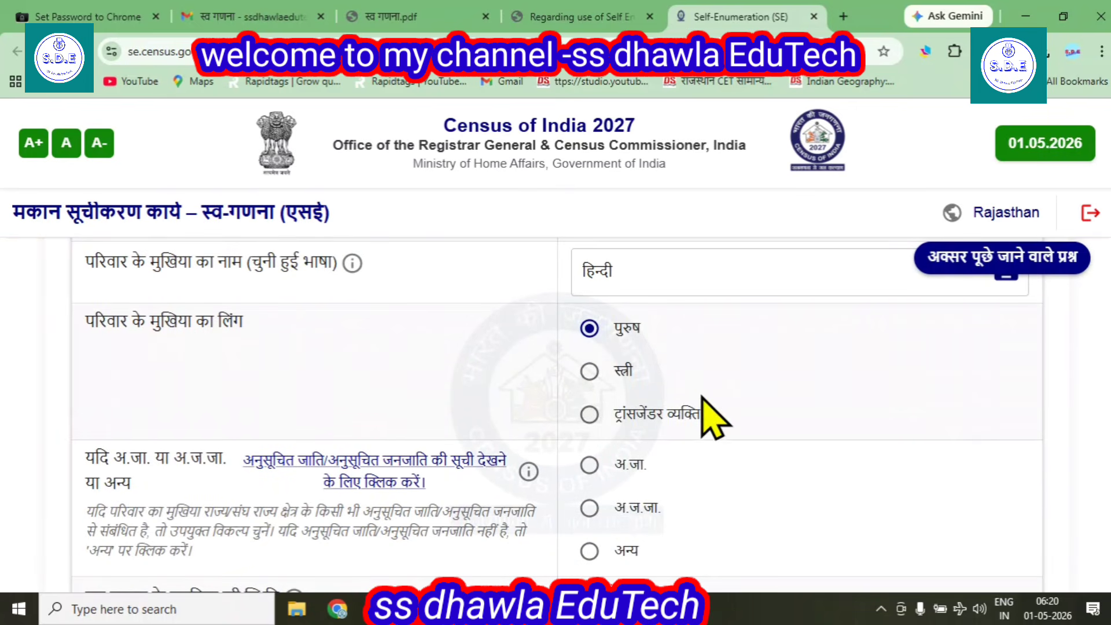
scroll(716, 417, "down", 1)
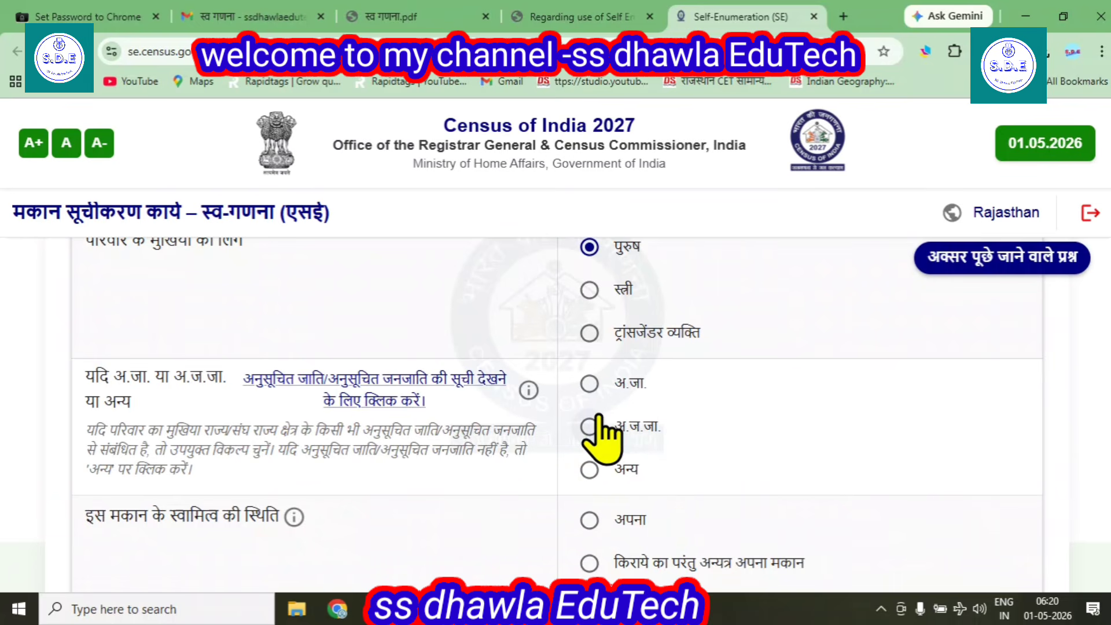
Browse Rajasthan's SC/ST list down to the Scheduled Tribes section, then close it
left_click(374, 385)
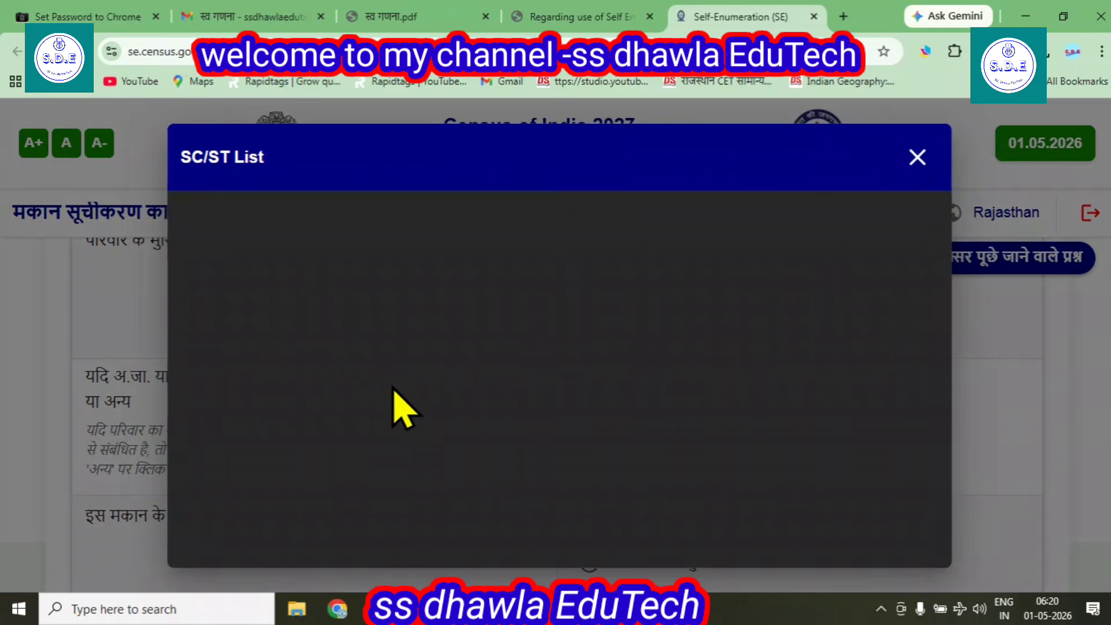
scroll(640, 377, "down", 2)
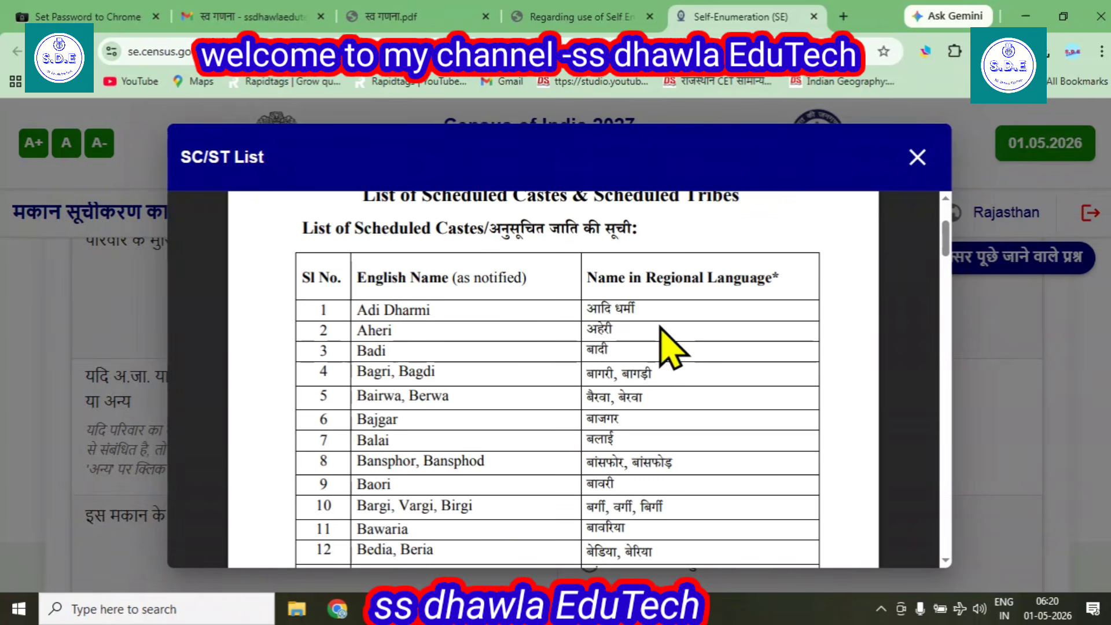
scroll(671, 347, "down", 3)
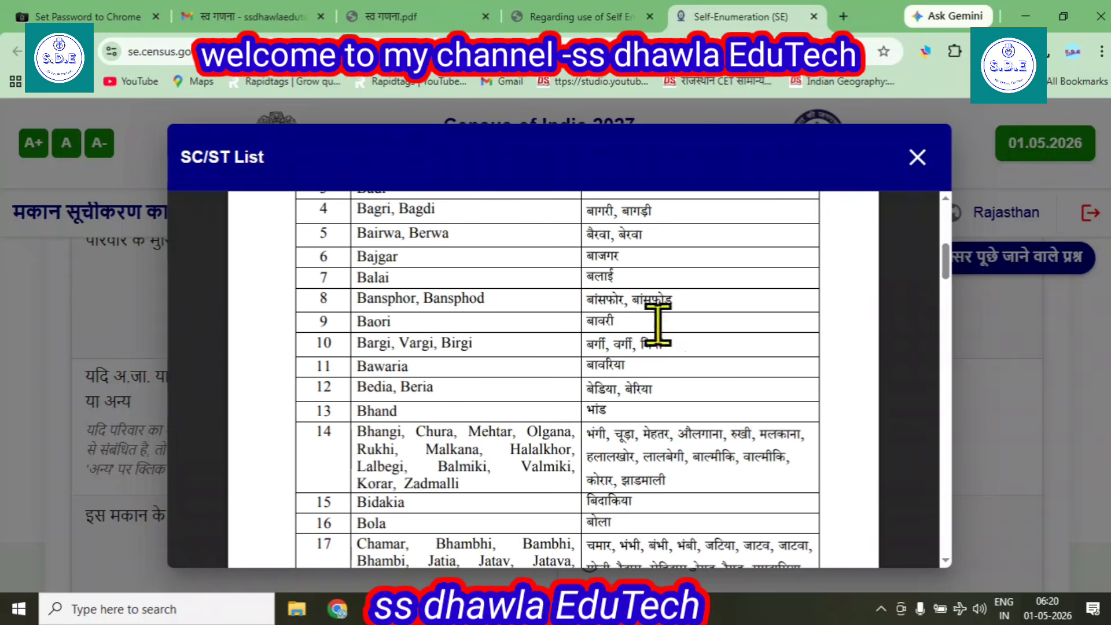
scroll(658, 324, "down", 3)
scroll(653, 326, "down", 3)
scroll(649, 347, "down", 4)
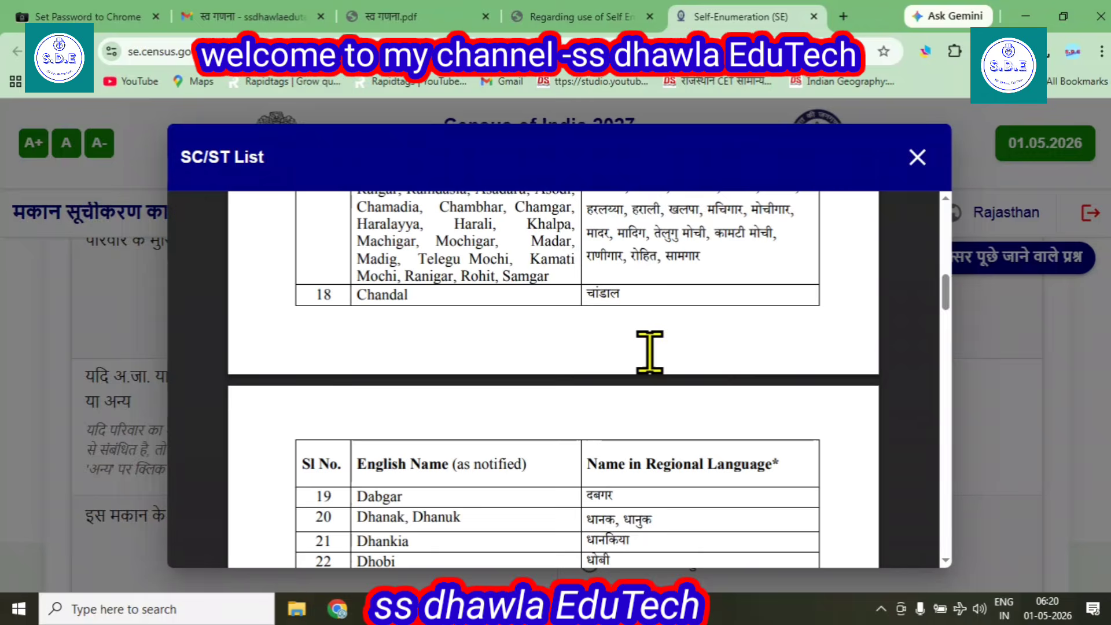
scroll(650, 352, "down", 7)
scroll(653, 359, "down", 15)
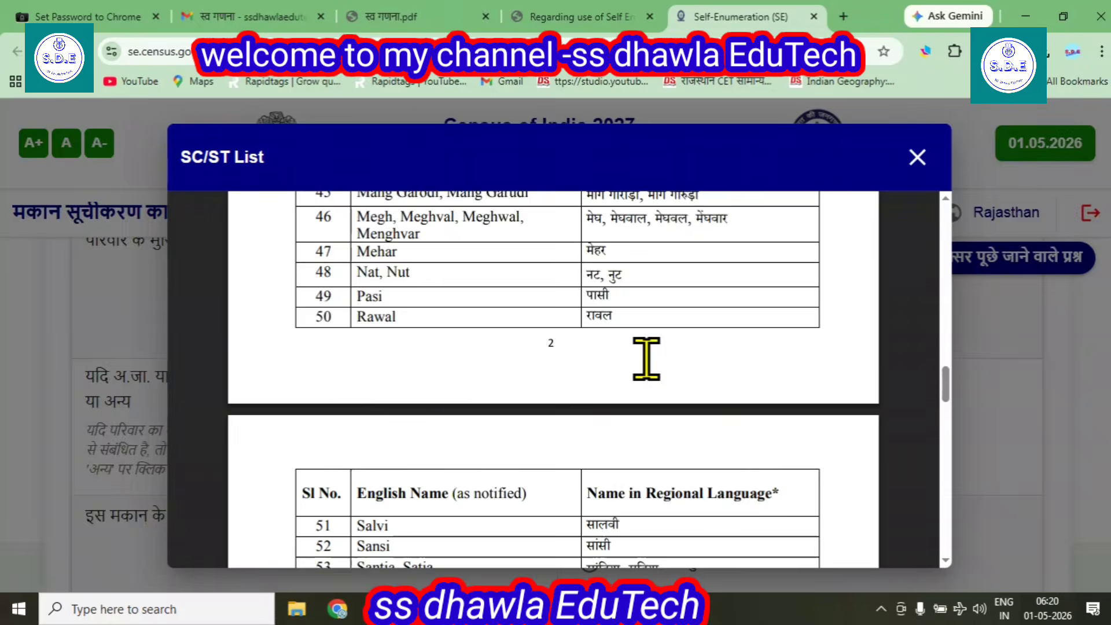
scroll(642, 376, "down", 10)
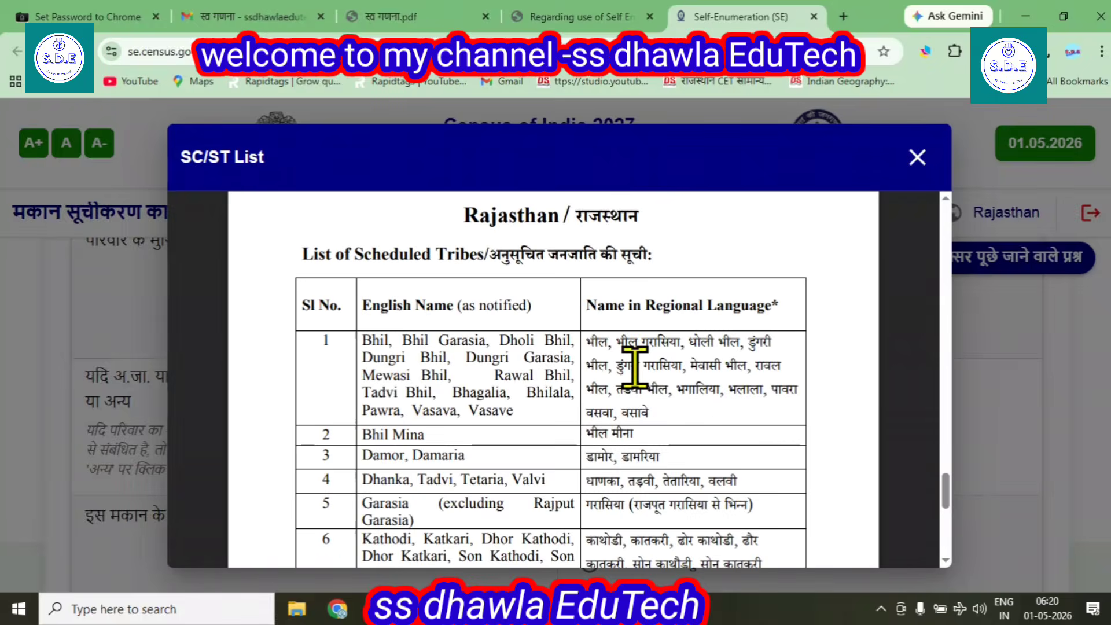
scroll(628, 362, "up", 3)
scroll(628, 362, "up", 12)
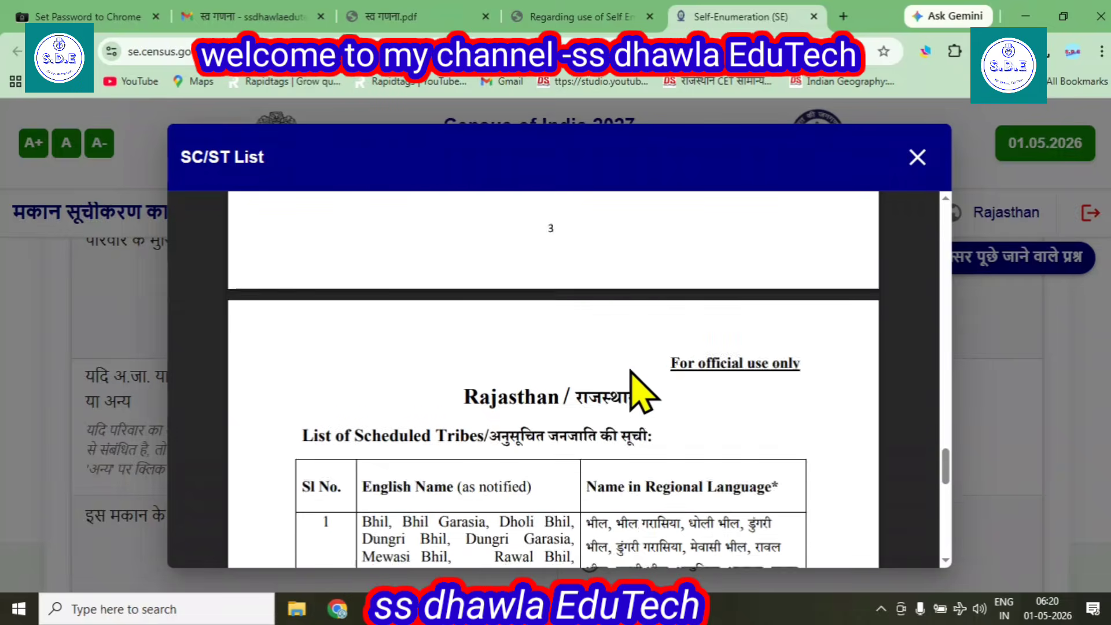
left_click(915, 157)
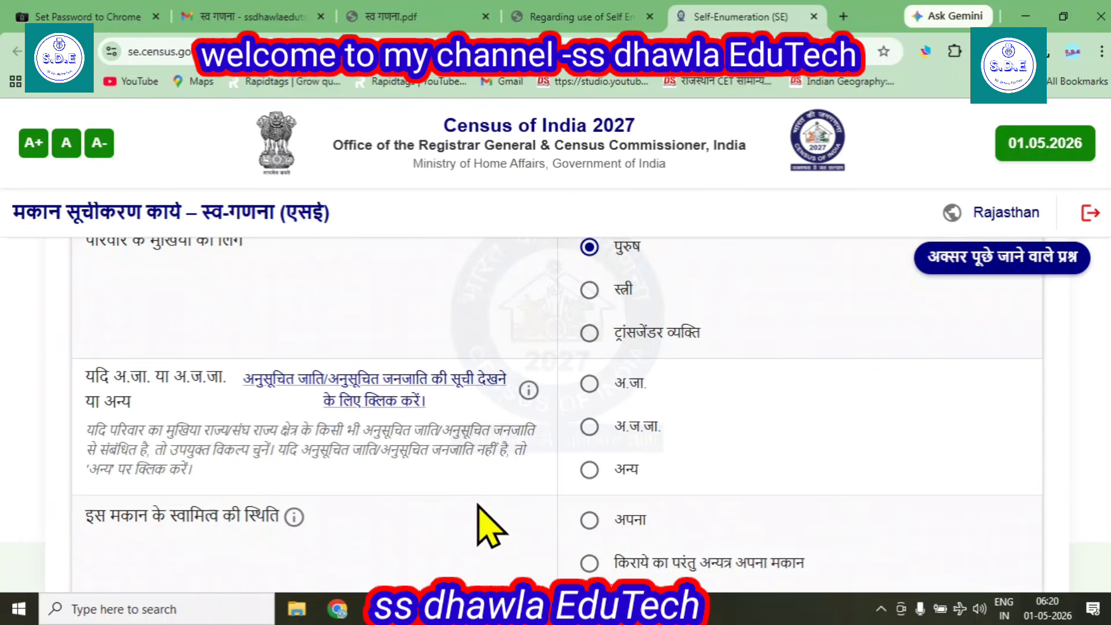
Mark the head as अन्य (not SC/ST), the house as अपना (owned), and enter 4 rooms
left_click(589, 470)
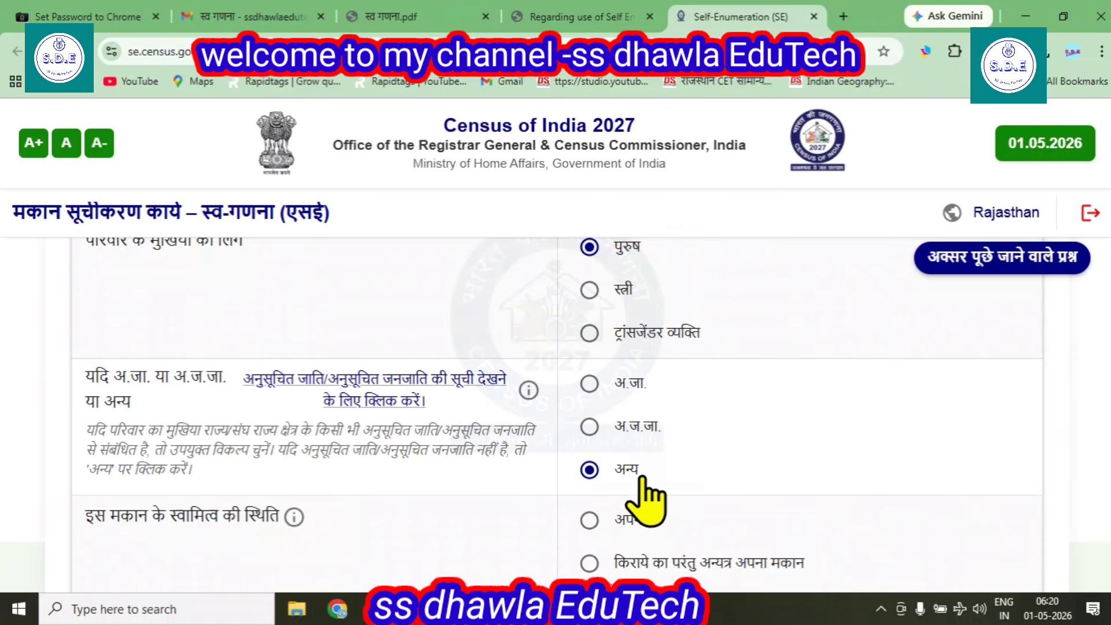
scroll(650, 496, "down", 1)
left_click(589, 438)
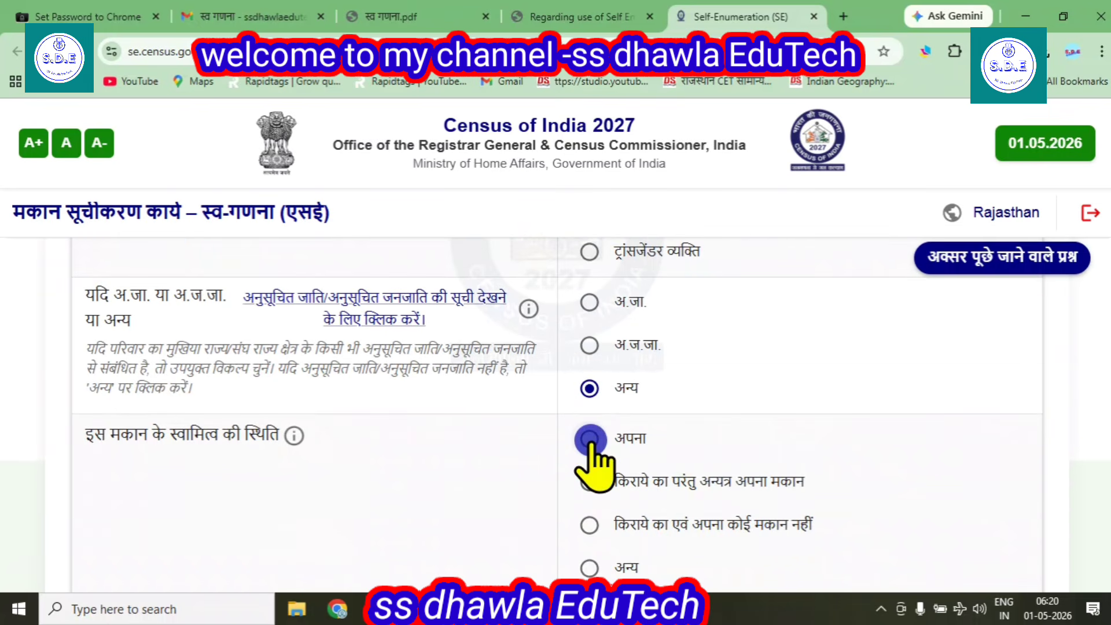
scroll(684, 503, "down", 1)
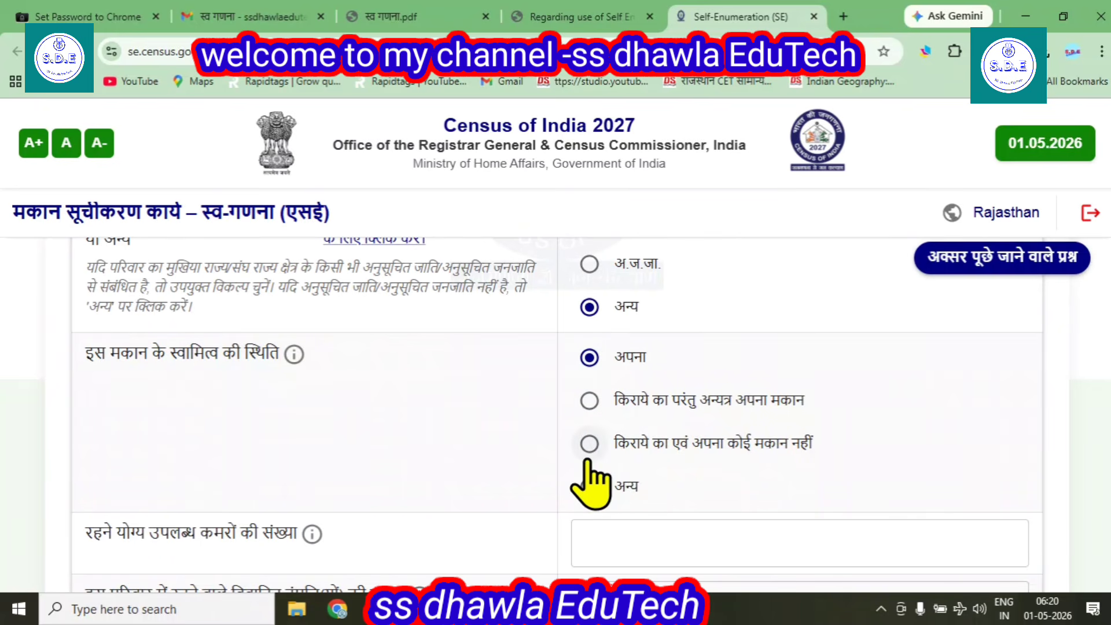
scroll(596, 489, "down", 3)
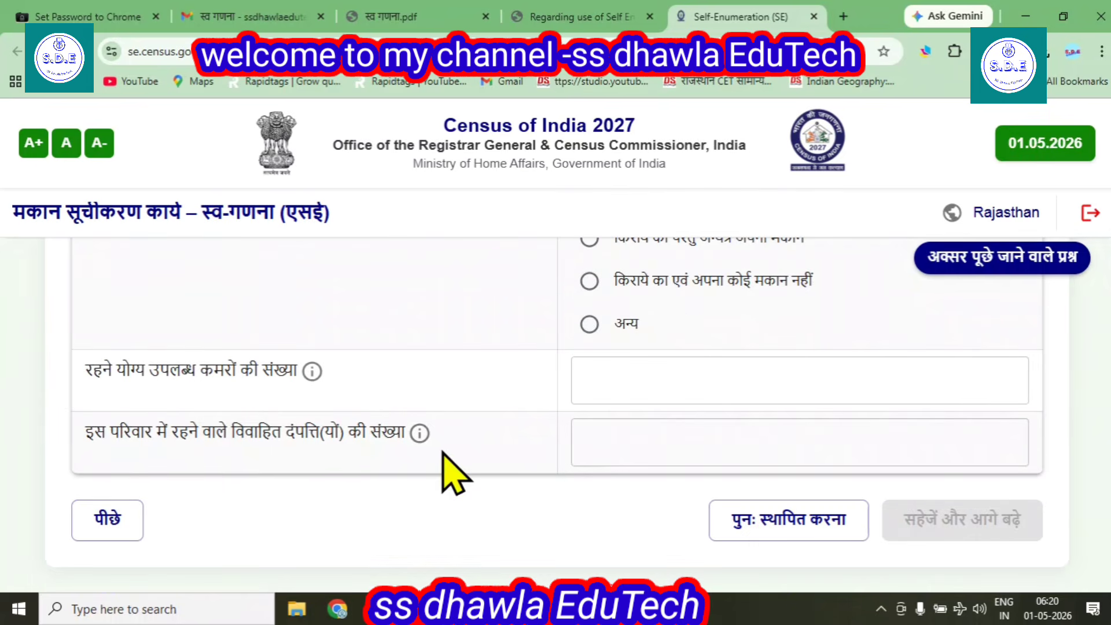
left_click(624, 370)
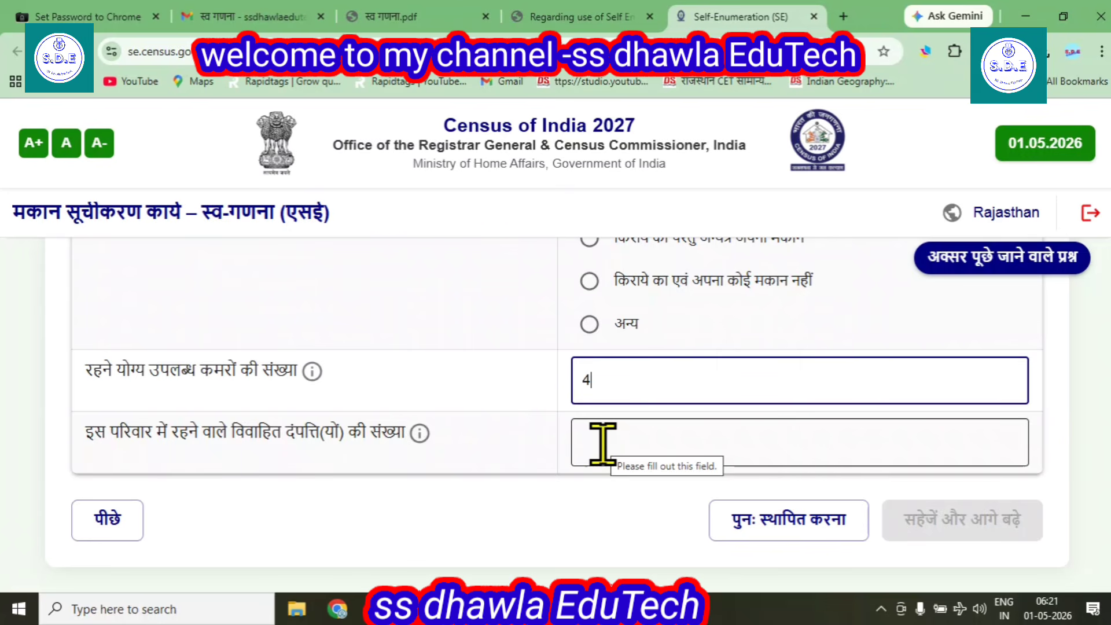
Reject the mistaken 41 rooms value with नहीं, keeping the rooms count at 4
type("1")
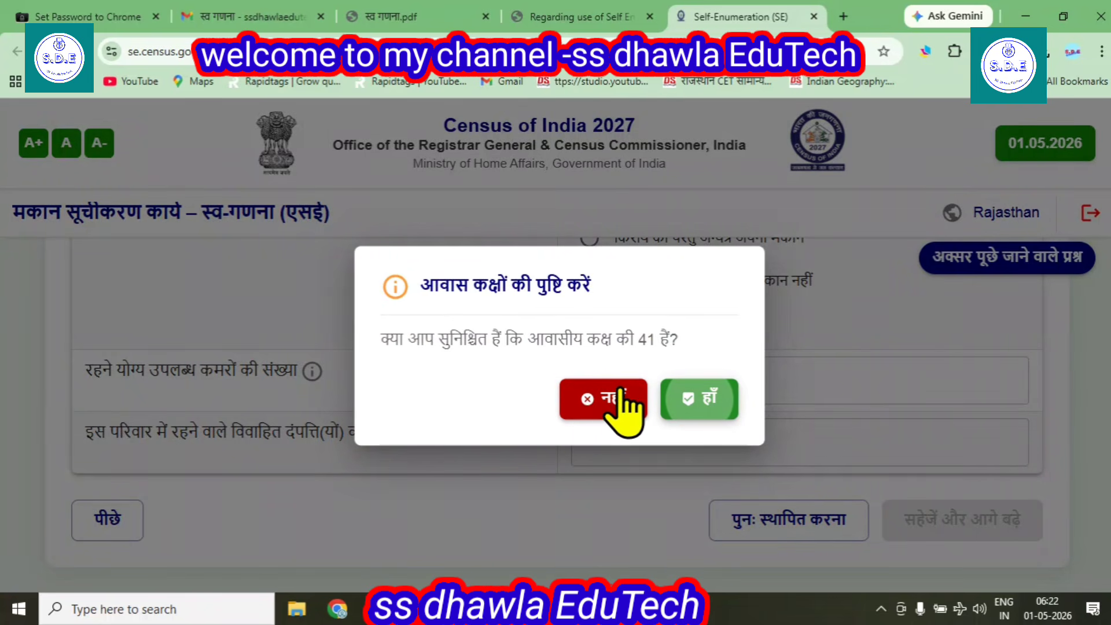
left_click(594, 408)
scroll(691, 460, "up", 8)
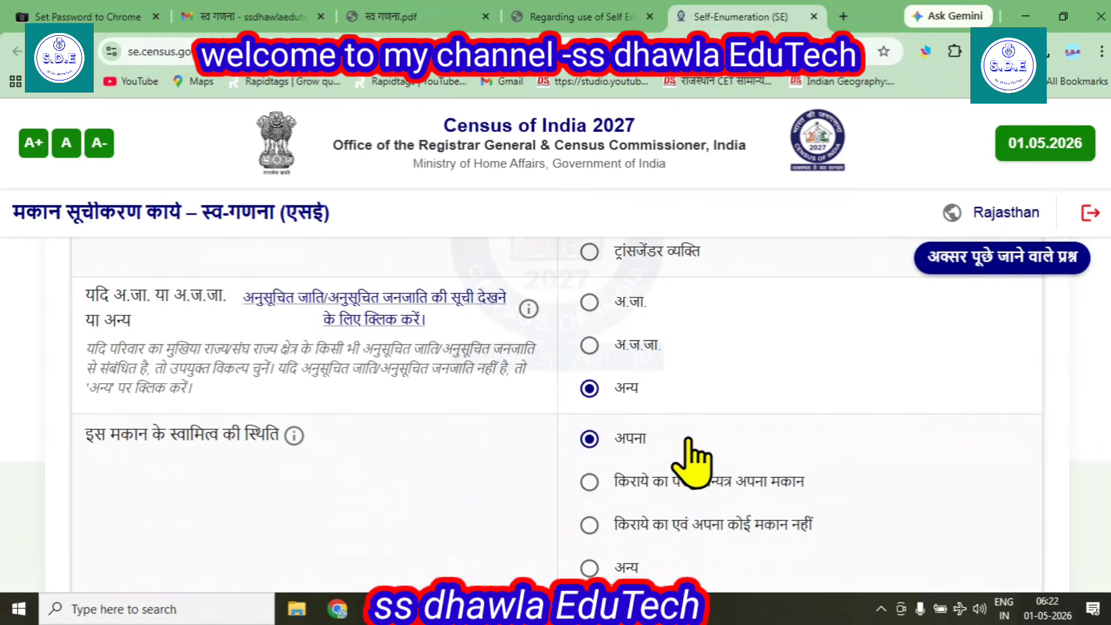
scroll(692, 457, "up", 3)
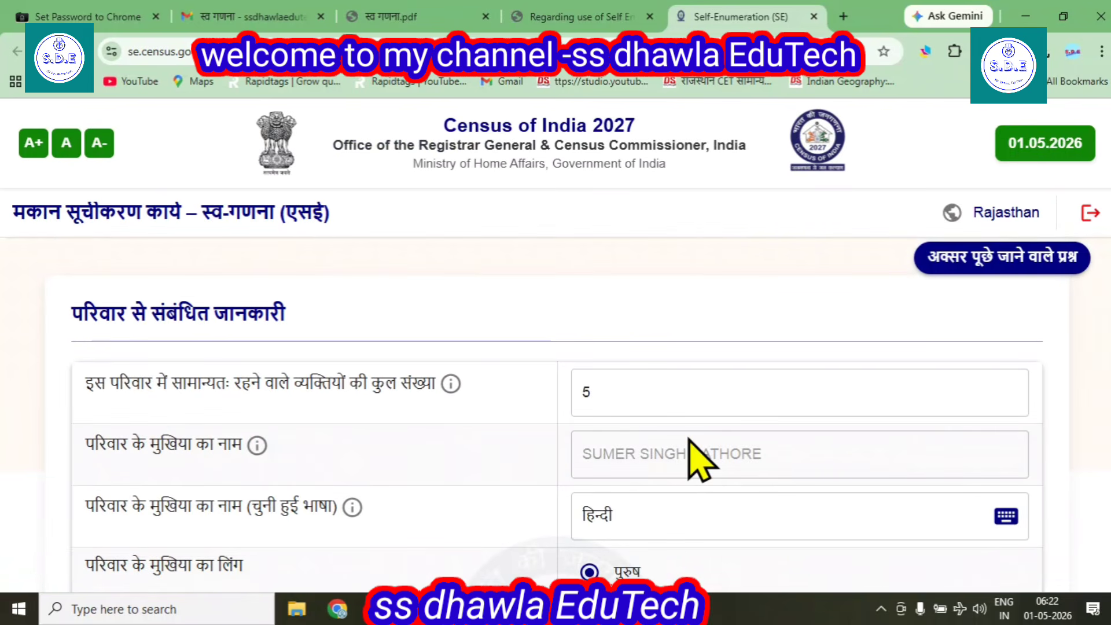
scroll(700, 457, "down", 11)
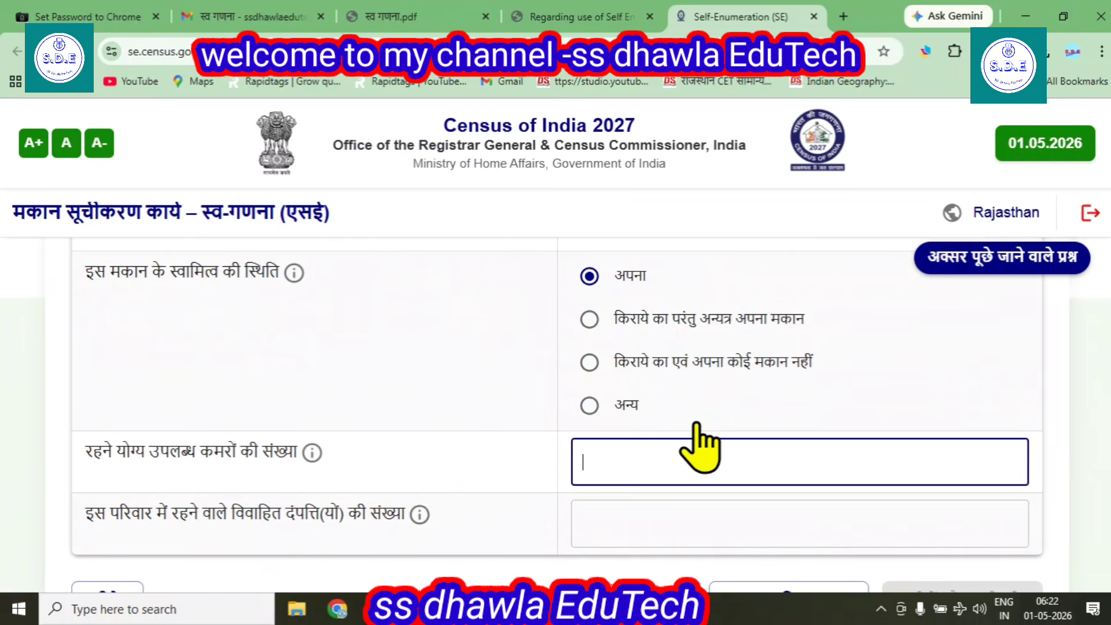
scroll(700, 457, "down", 2)
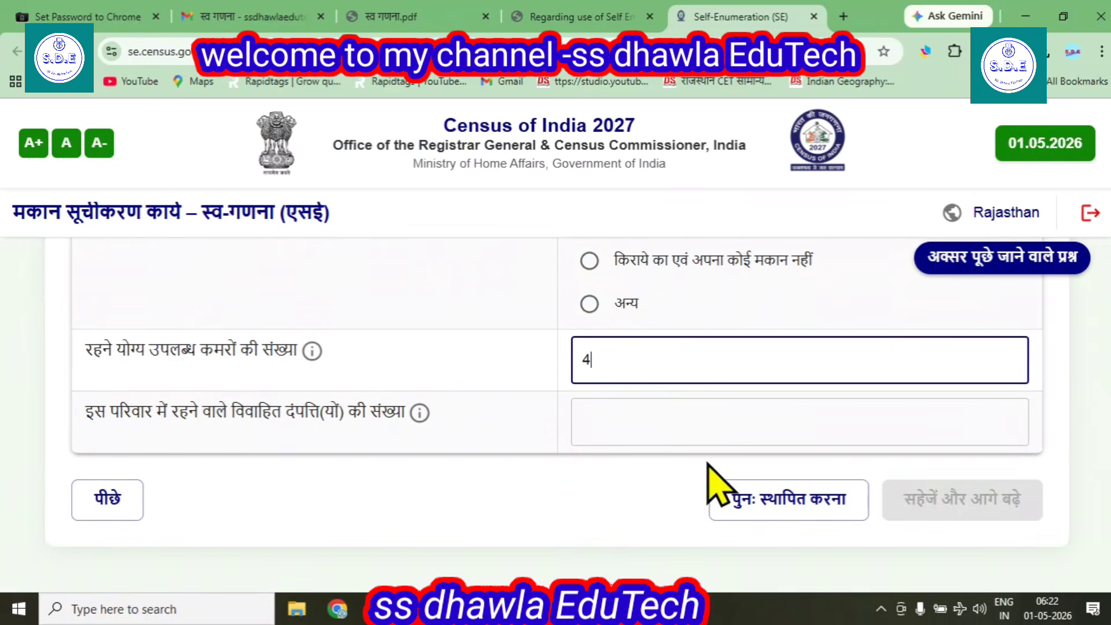
Enter 1 married couple, then save step 3 and confirm with हाँ
left_click(615, 425)
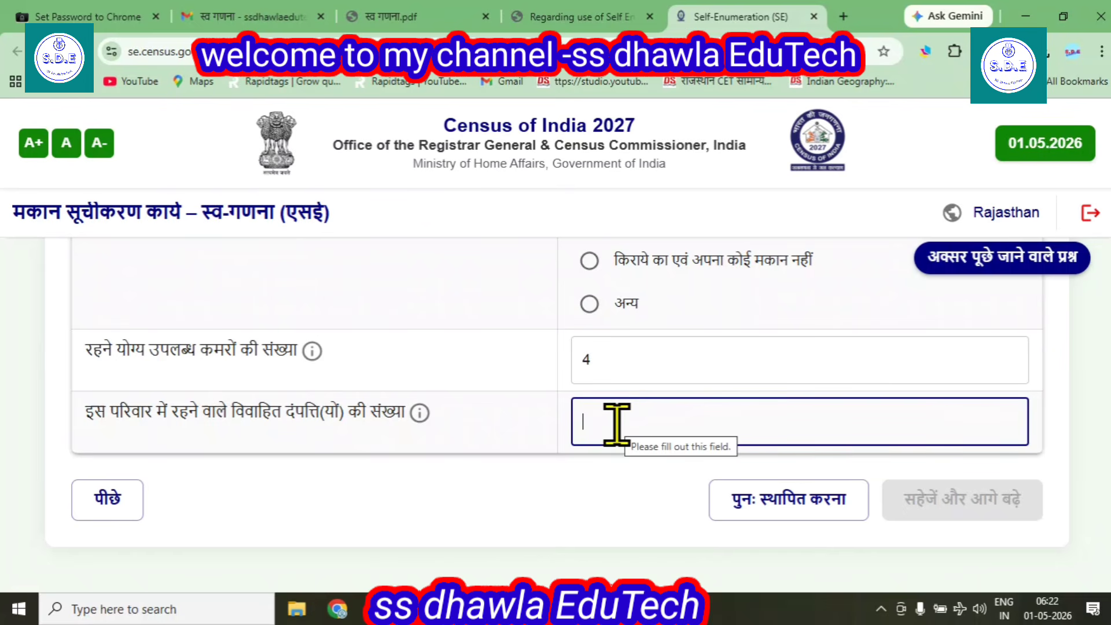
type("1")
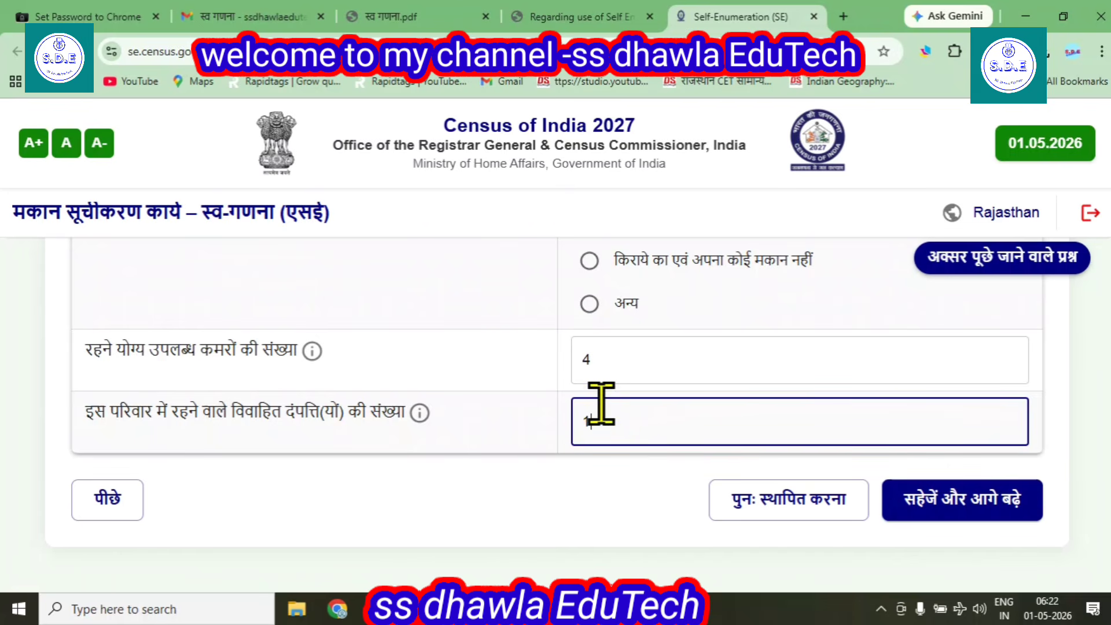
left_click(939, 507)
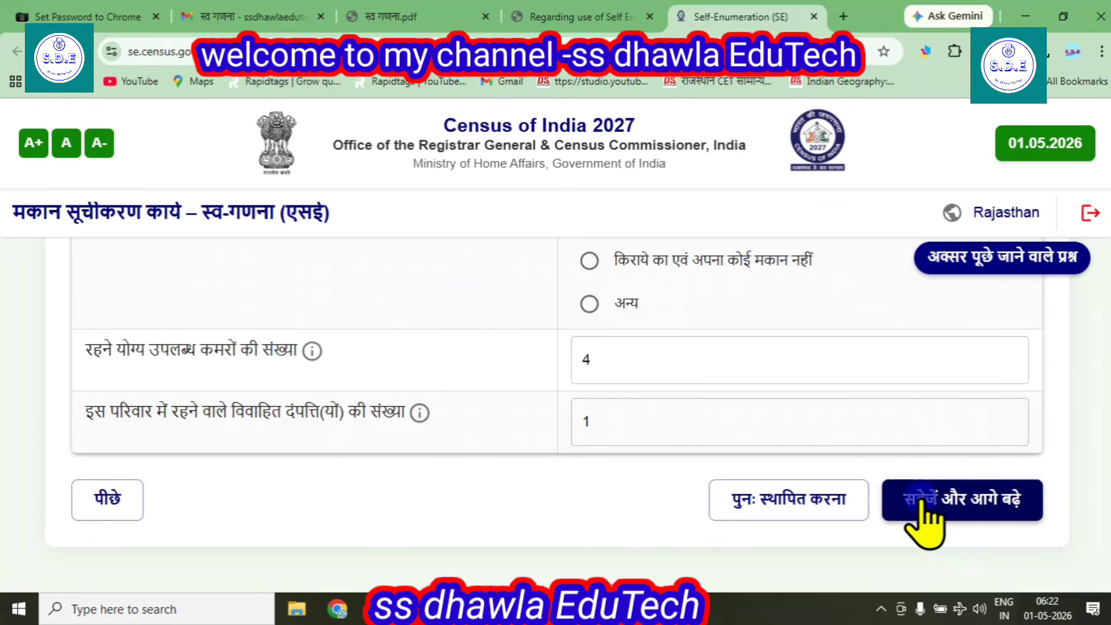
left_click(938, 508)
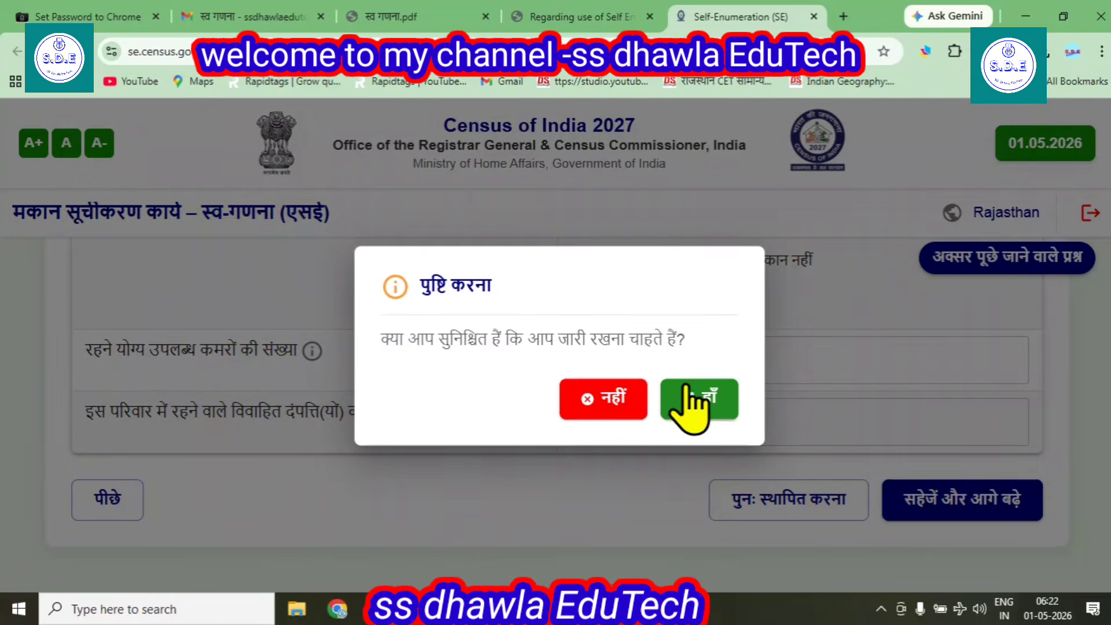
left_click(712, 408)
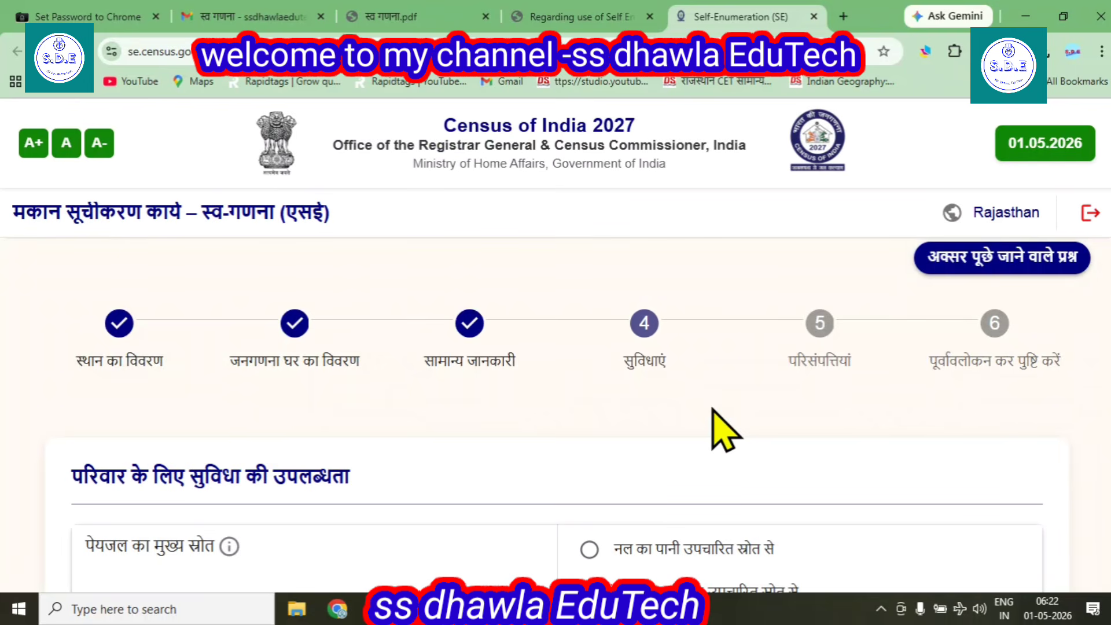
Choose untreated tap water as the drinking source, available परिसर के अन्दर (within premises)
scroll(723, 428, "down", 3)
scroll(722, 428, "down", 1)
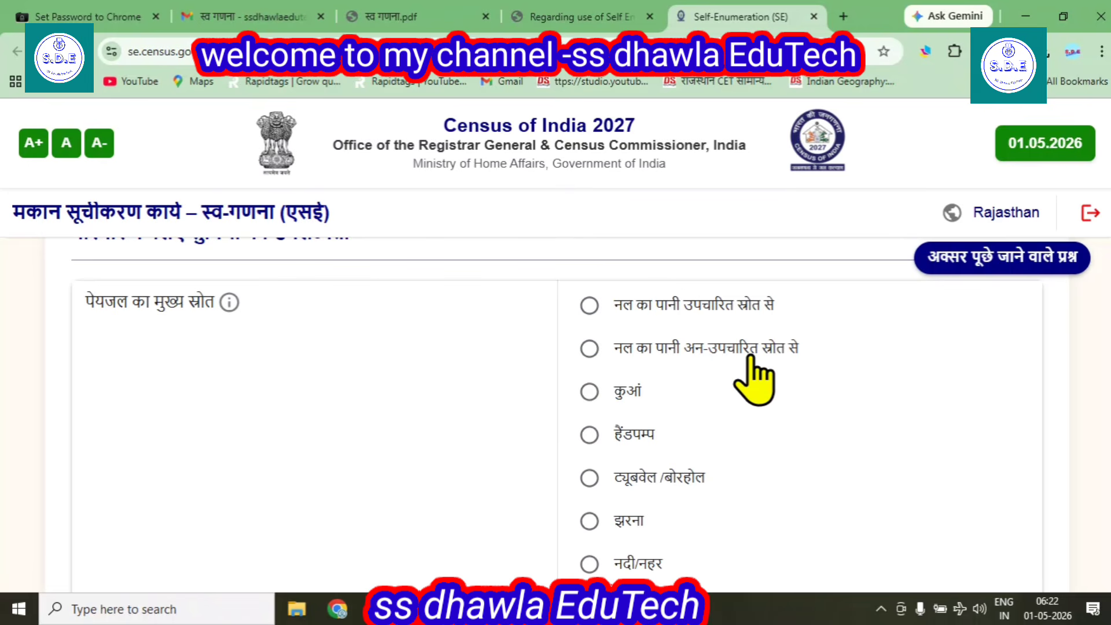
left_click(593, 336)
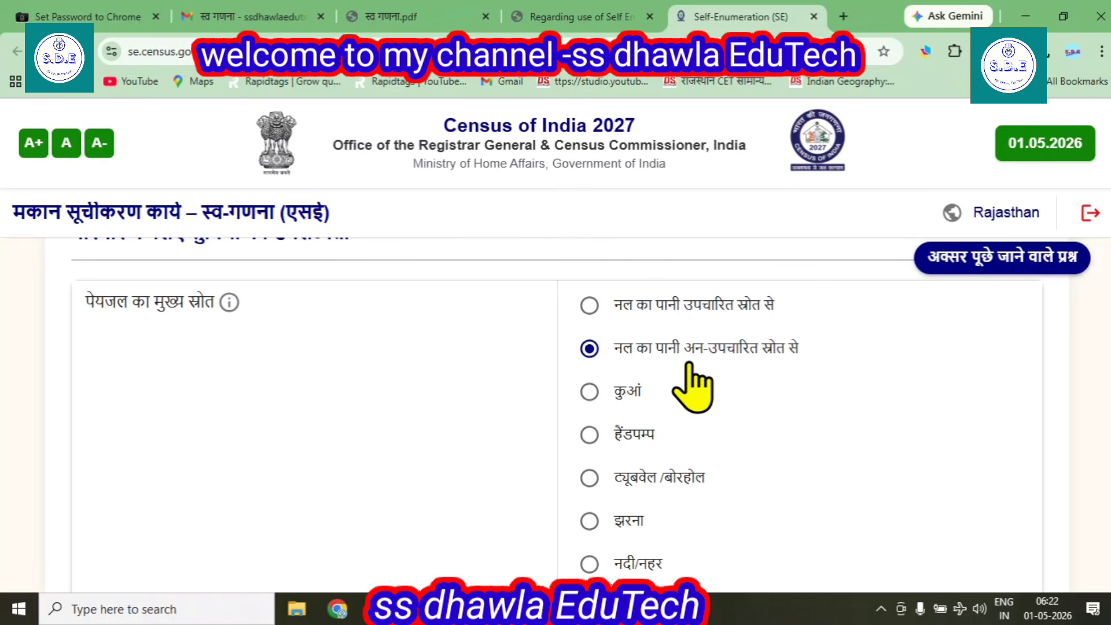
scroll(683, 365, "down", 1)
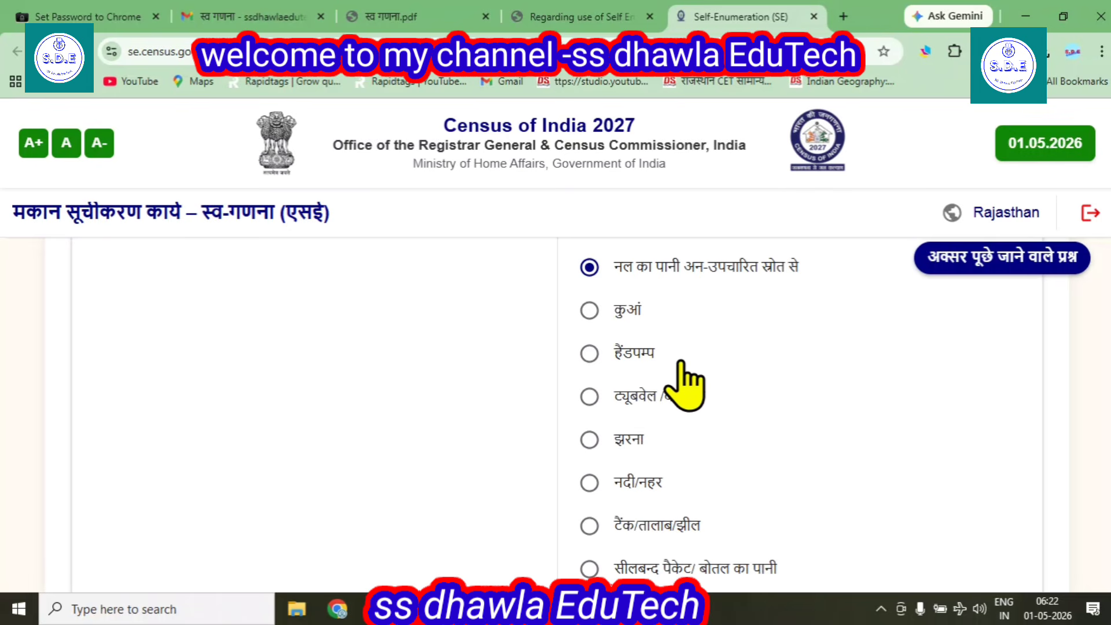
scroll(614, 370, "down", 1)
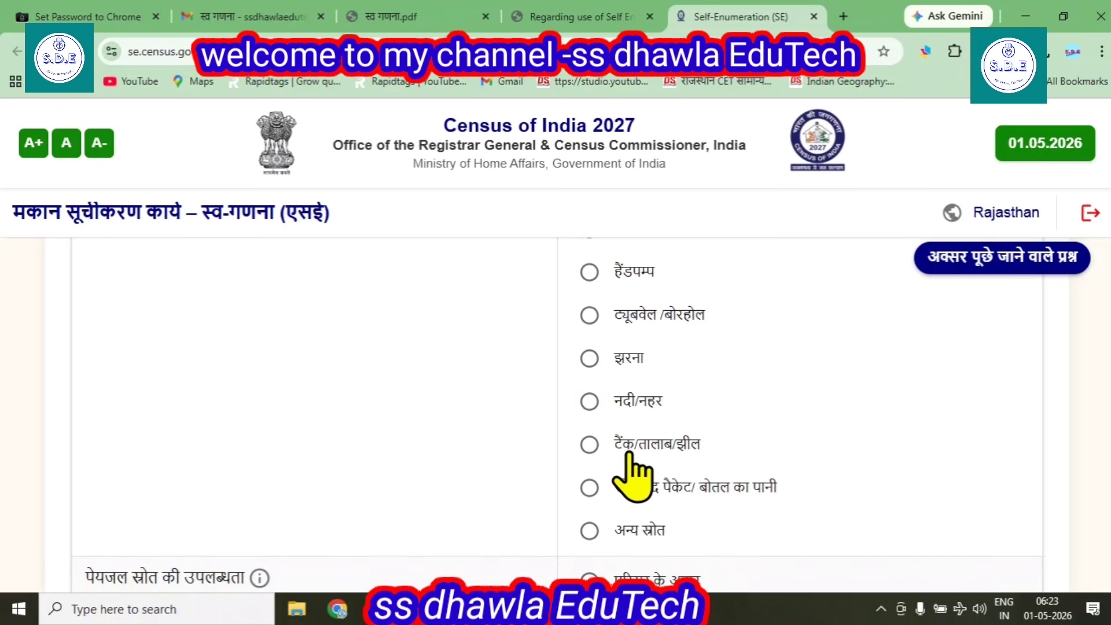
scroll(636, 463, "down", 1)
scroll(656, 463, "down", 1)
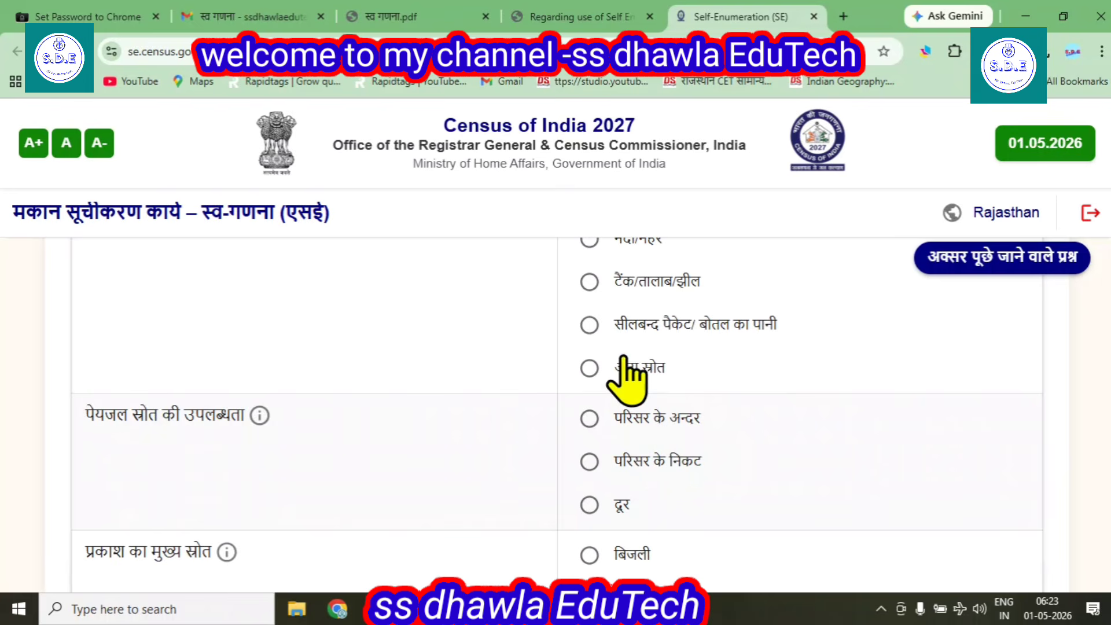
scroll(593, 348, "down", 1)
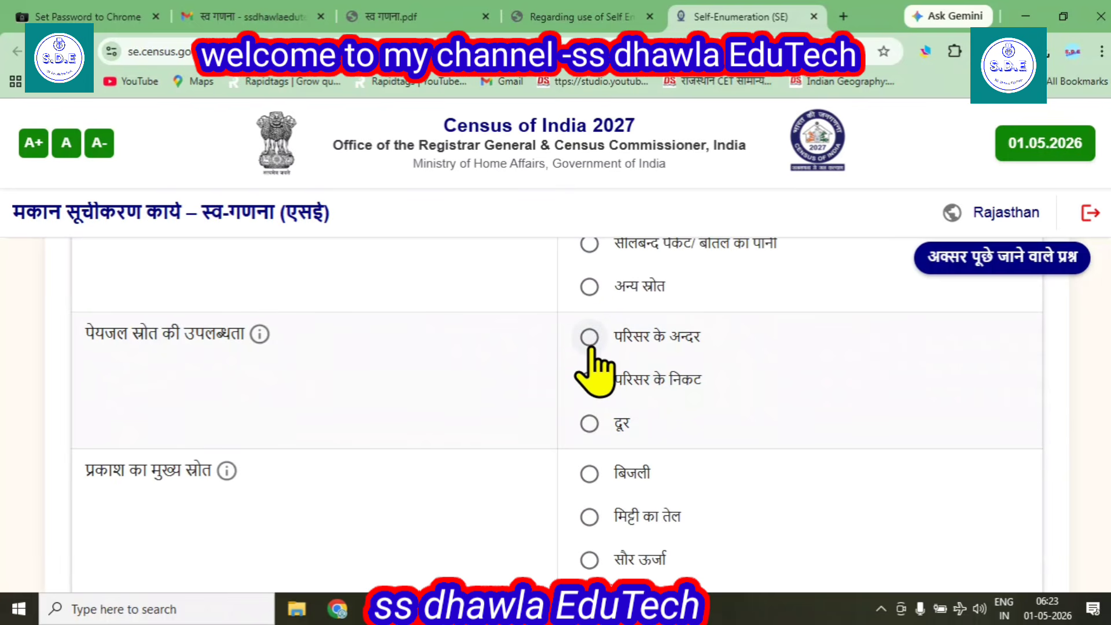
left_click(589, 380)
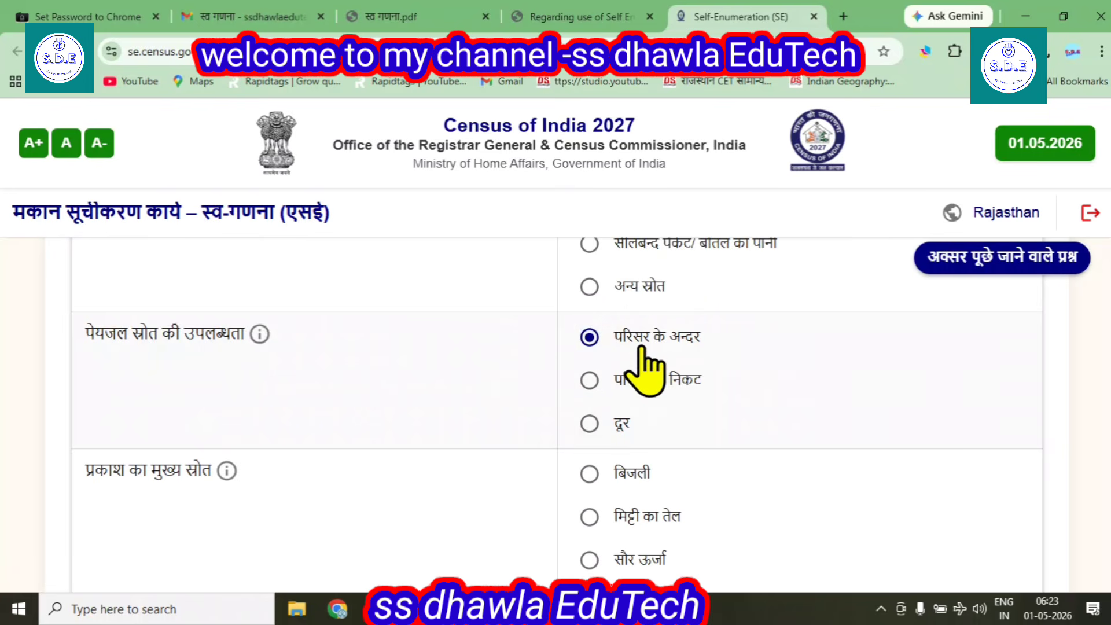
scroll(260, 495, "down", 1)
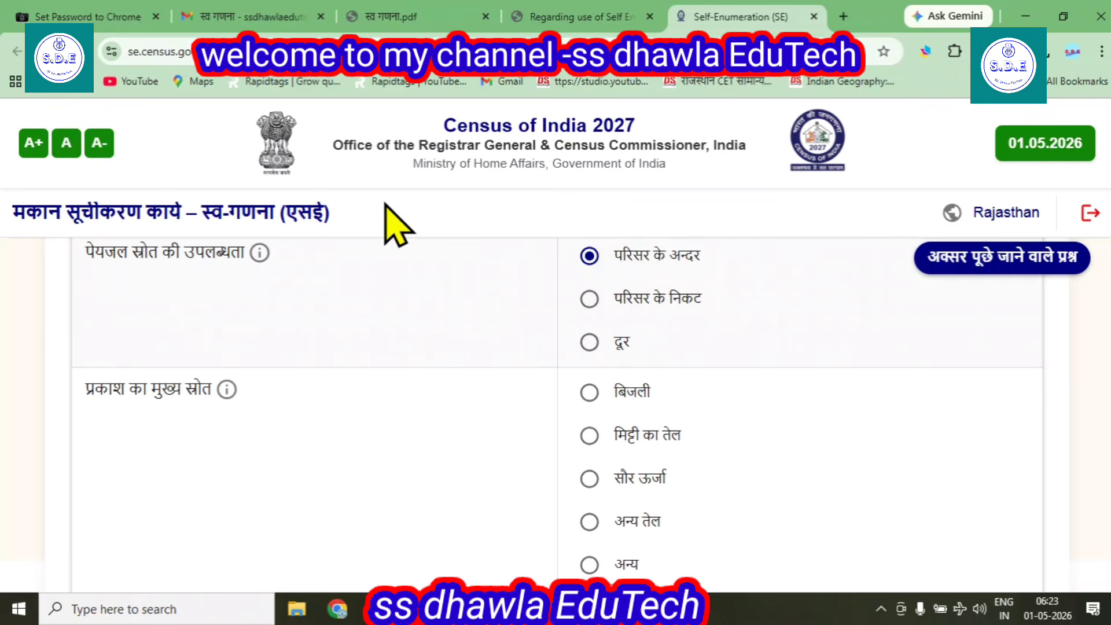
Choose electricity as the main source of lighting
scroll(521, 278, "down", 1)
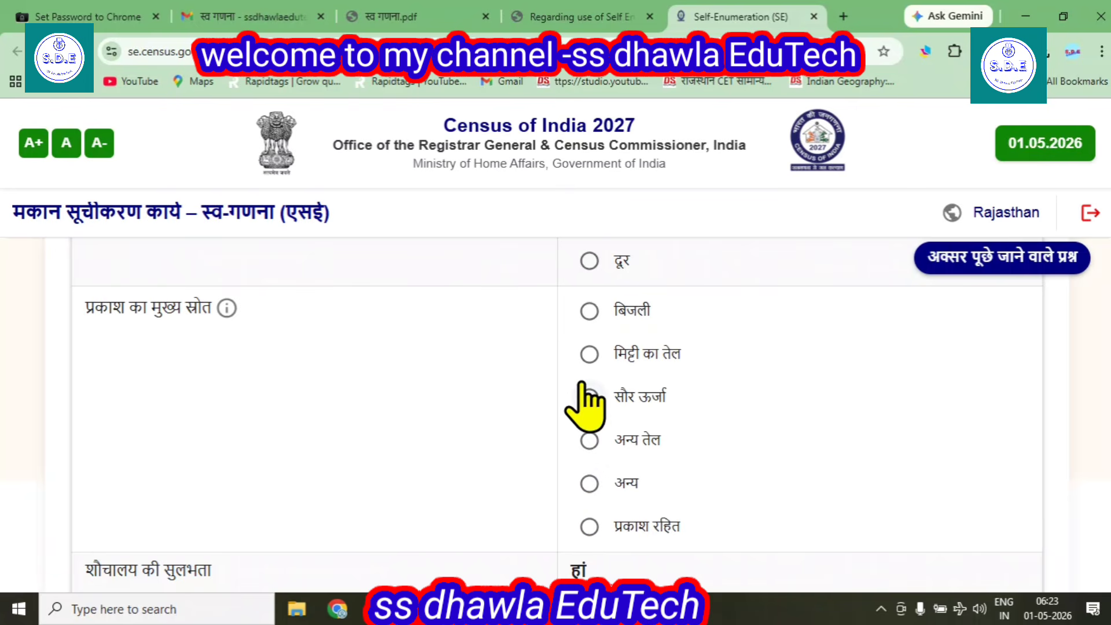
left_click(589, 311)
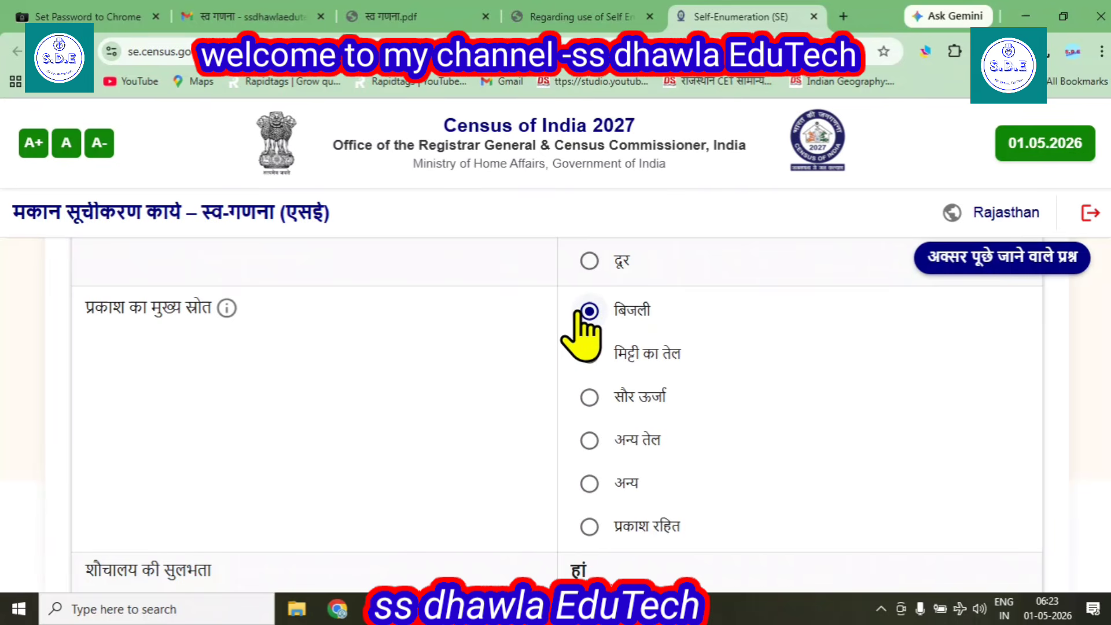
scroll(584, 330, "down", 3)
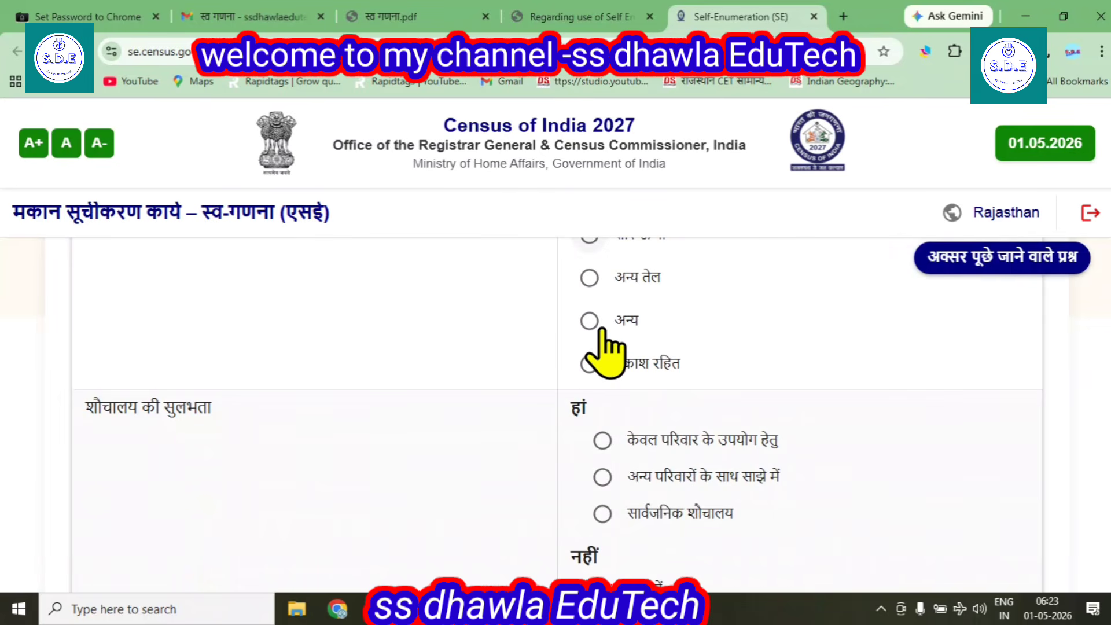
scroll(602, 452, "down", 1)
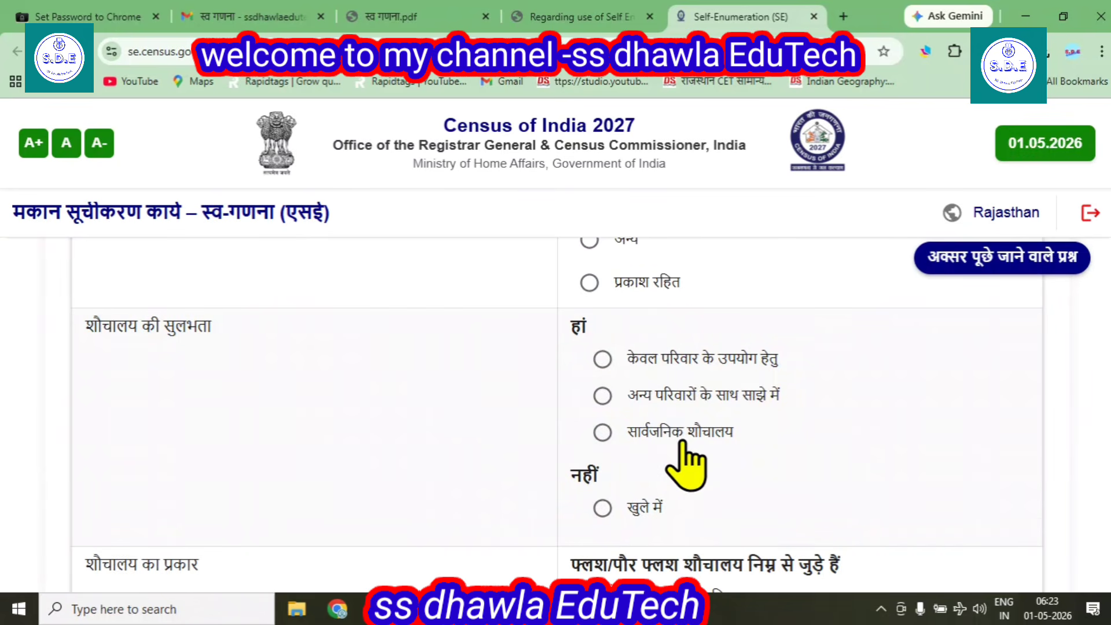
Mark the toilet as household-only (केवल परिवार के उपयोग हेतु) with a flush to a septic tank
left_click(602, 359)
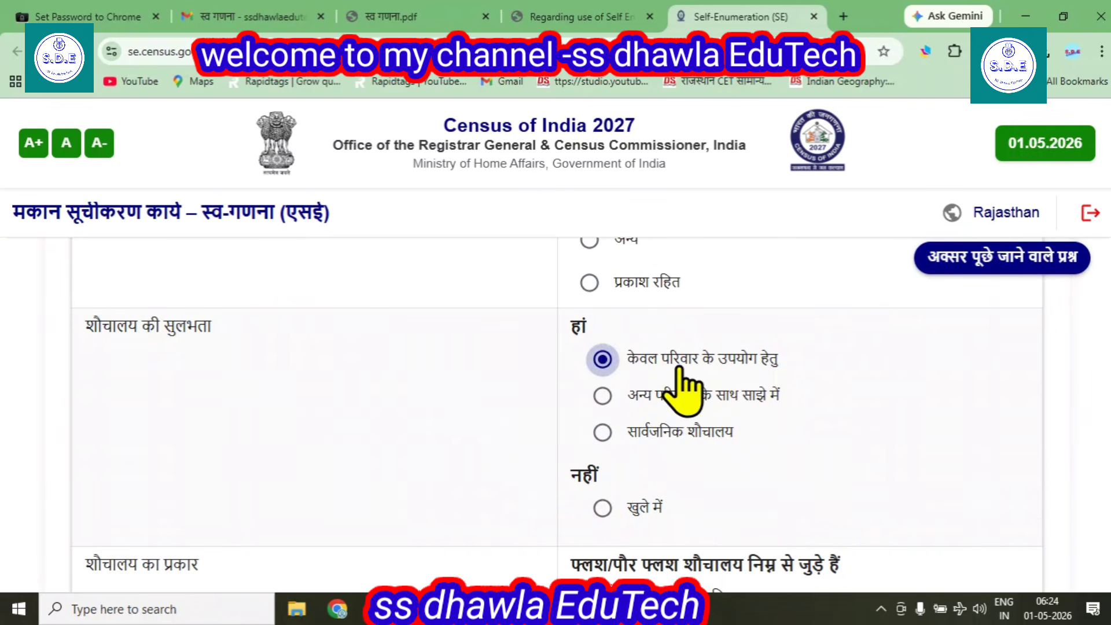
scroll(689, 371, "down", 1)
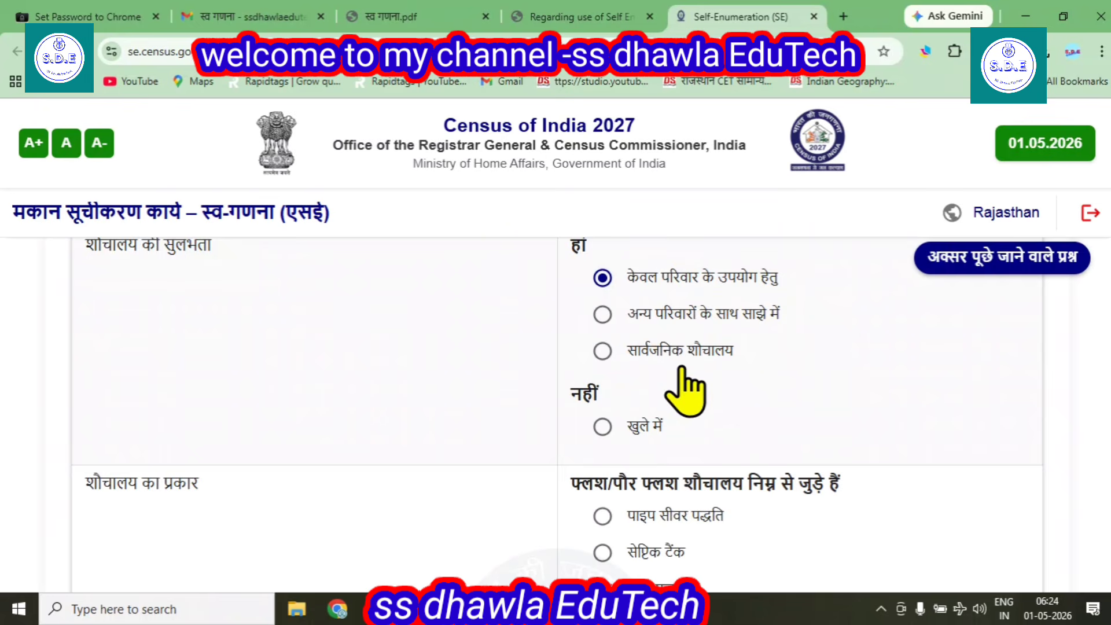
scroll(683, 373, "down", 2)
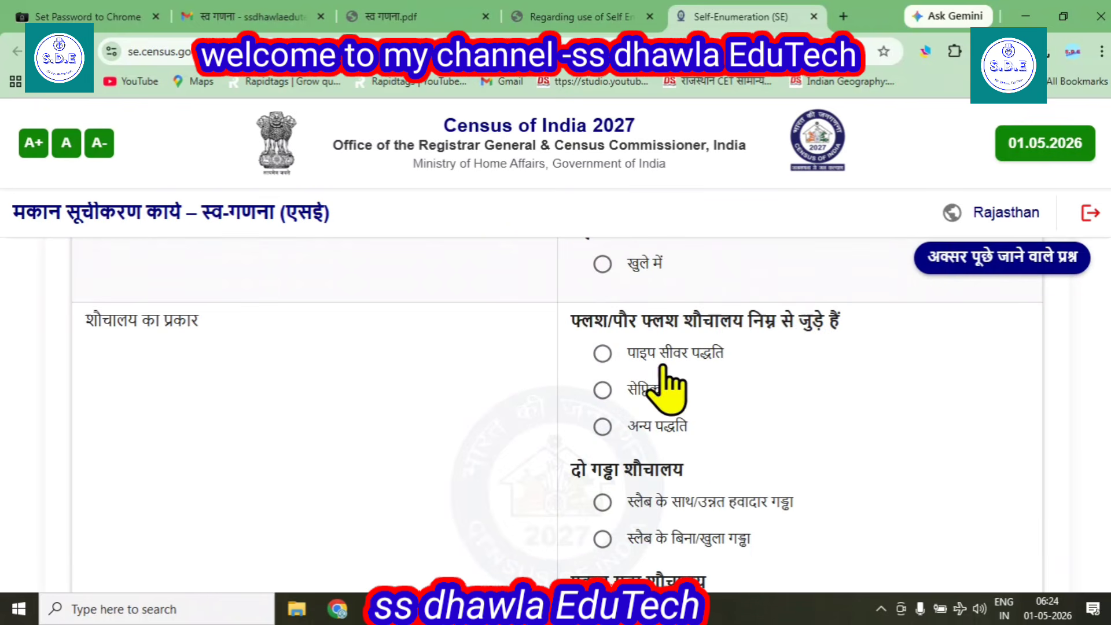
left_click(603, 391)
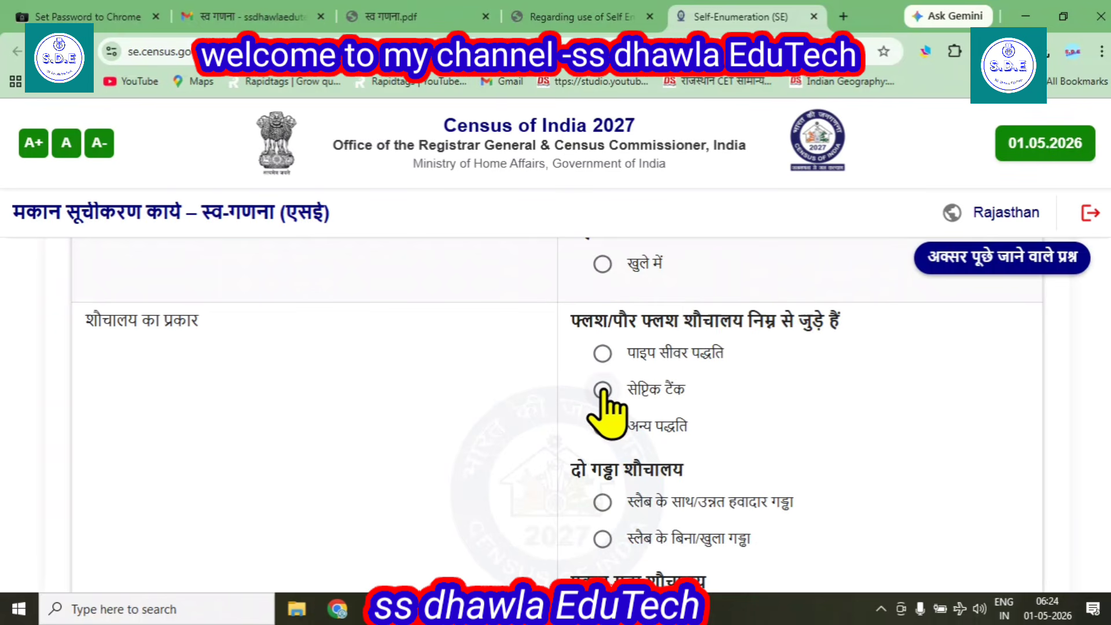
scroll(698, 405, "down", 3)
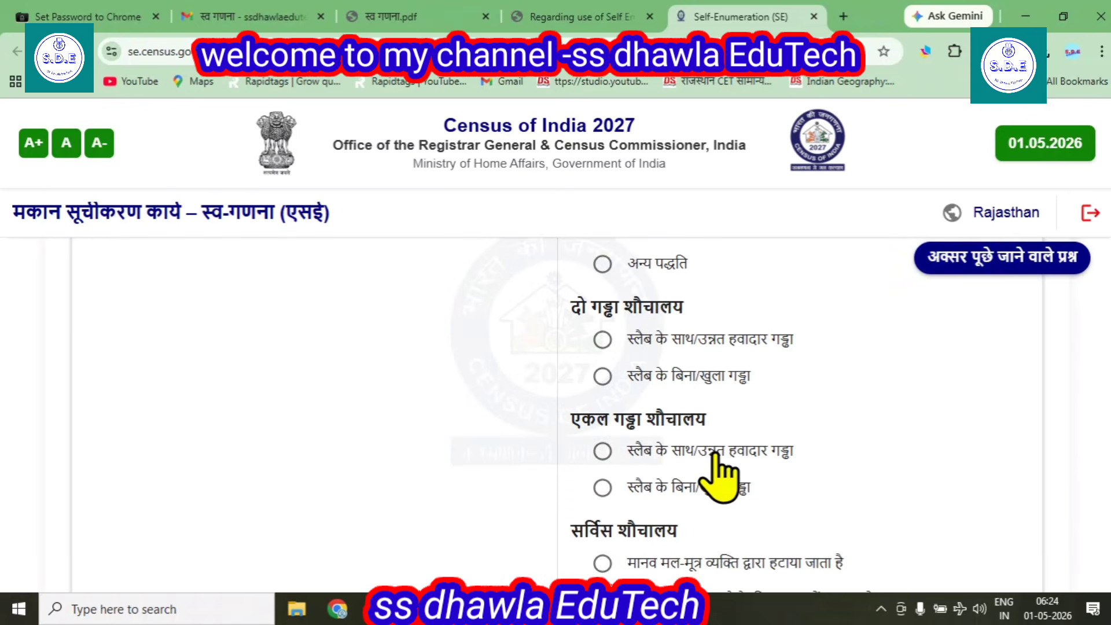
scroll(637, 480, "down", 1)
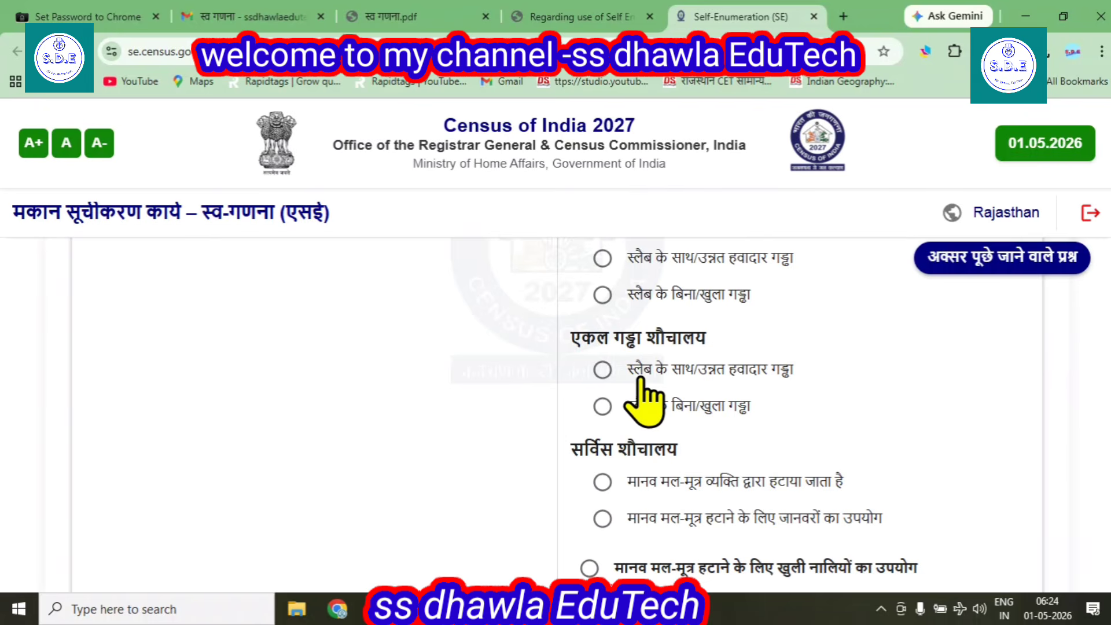
scroll(642, 399, "down", 1)
scroll(639, 347, "up", 3)
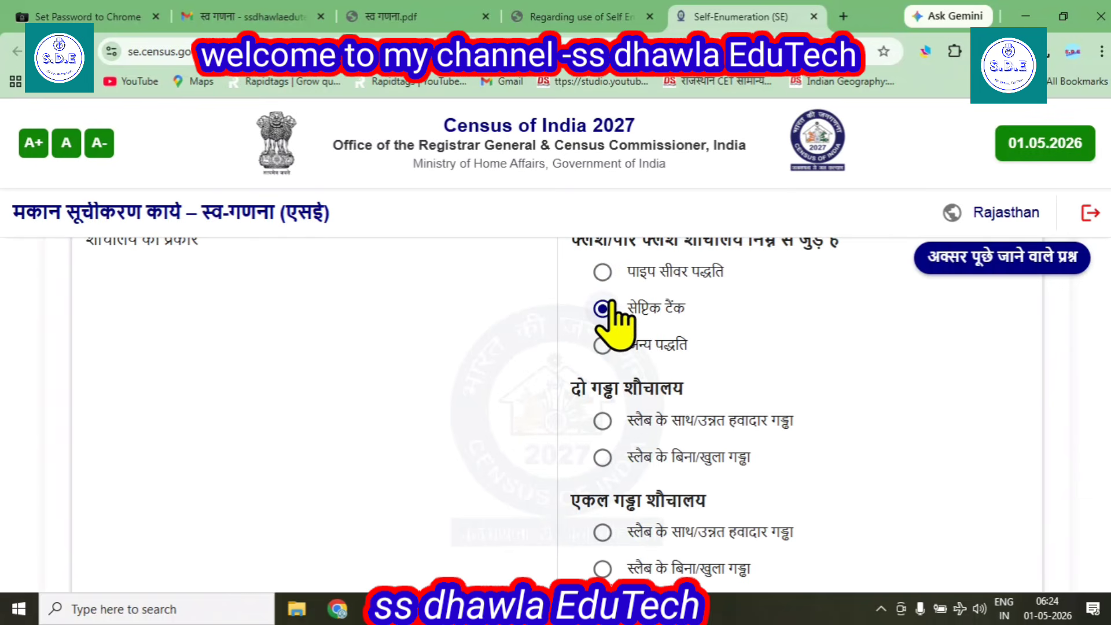
scroll(631, 347, "down", 4)
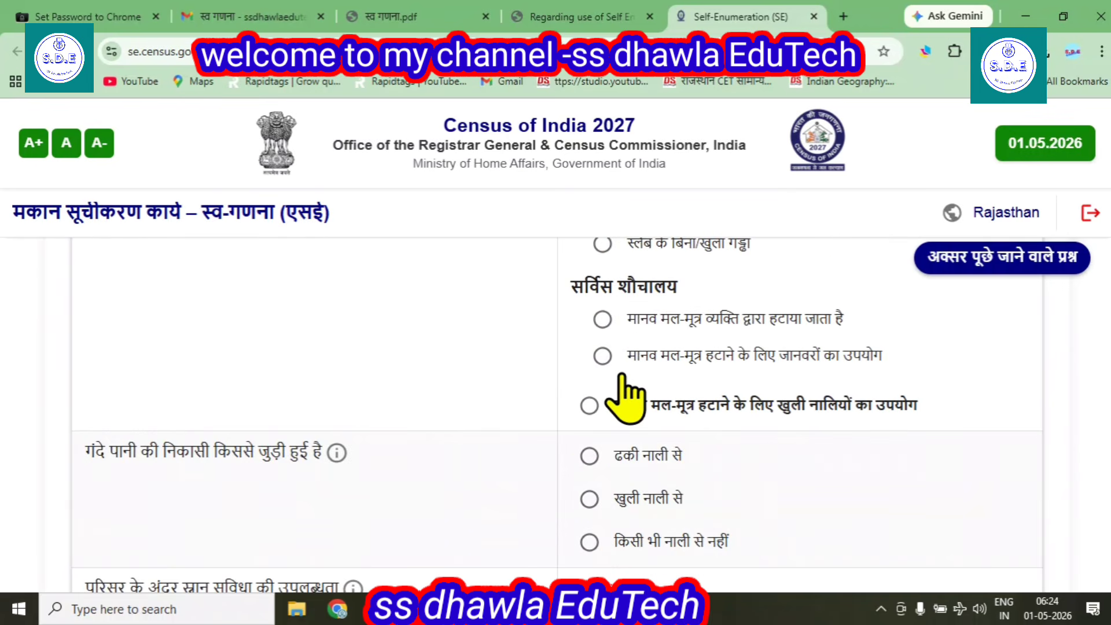
Record an open drain (खुली नाली) for waste water, a bathroom on premises, and a kitchen with LPG/PNG
scroll(625, 400, "down", 1)
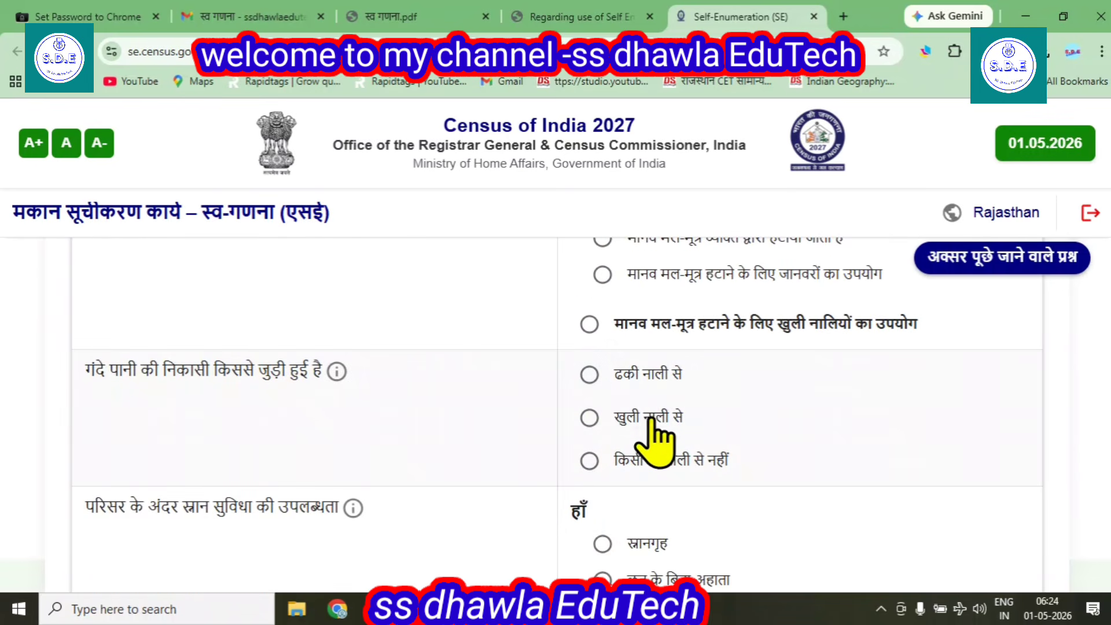
left_click(590, 418)
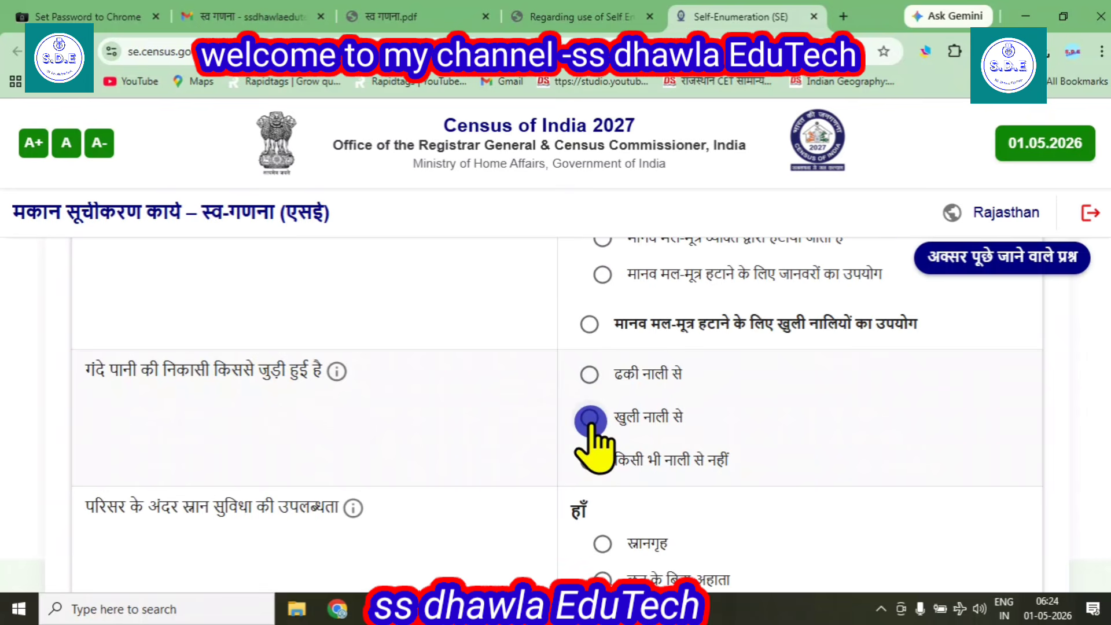
scroll(651, 414, "down", 1)
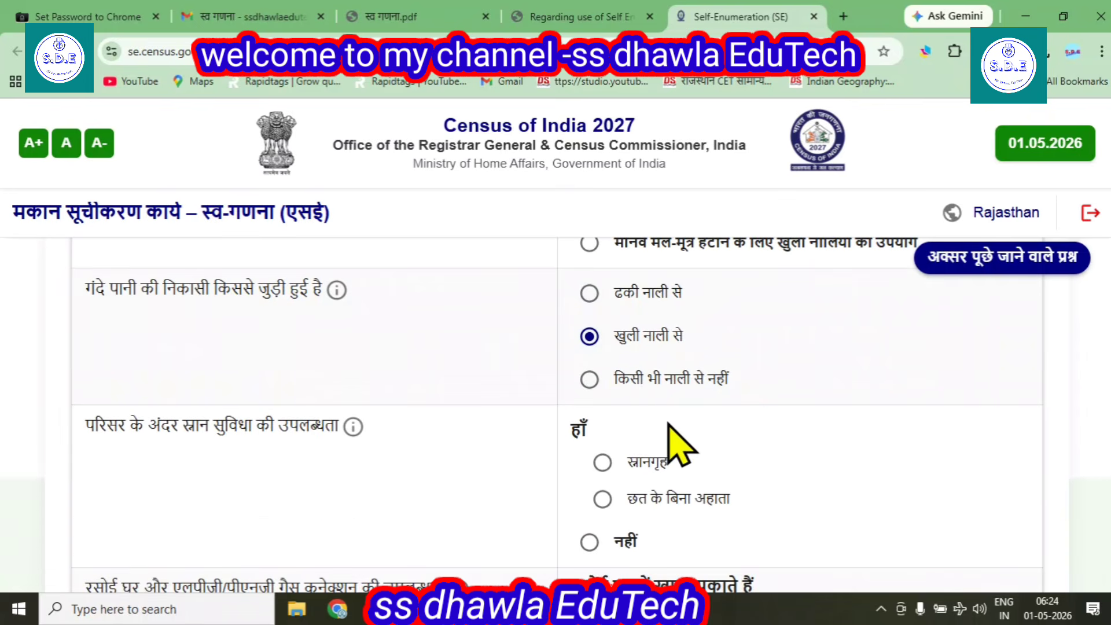
scroll(668, 424, "down", 1)
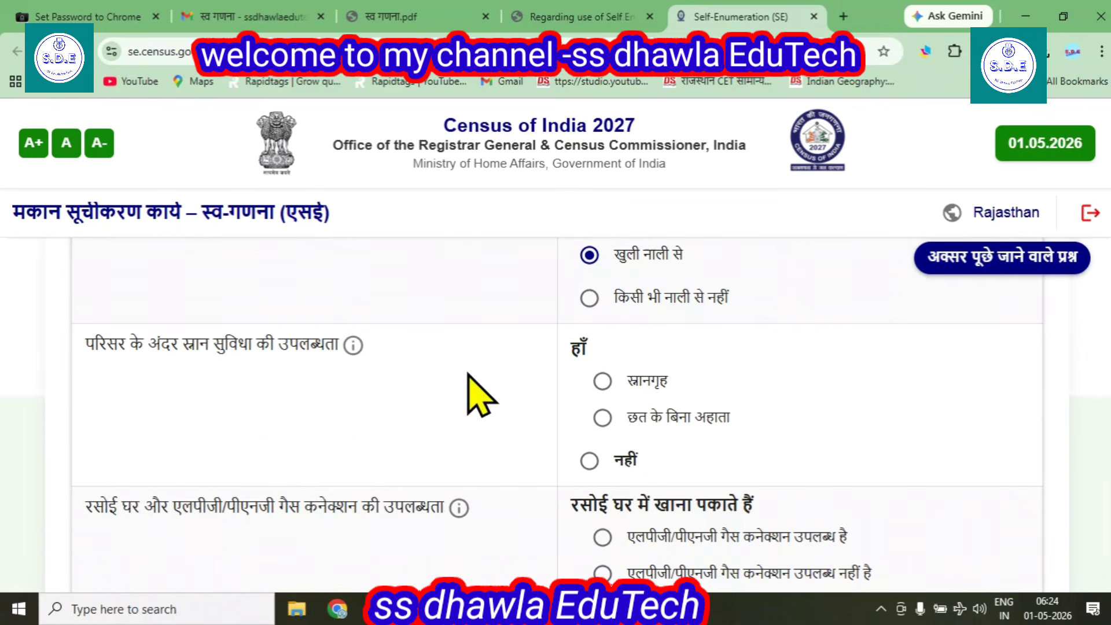
left_click(602, 380)
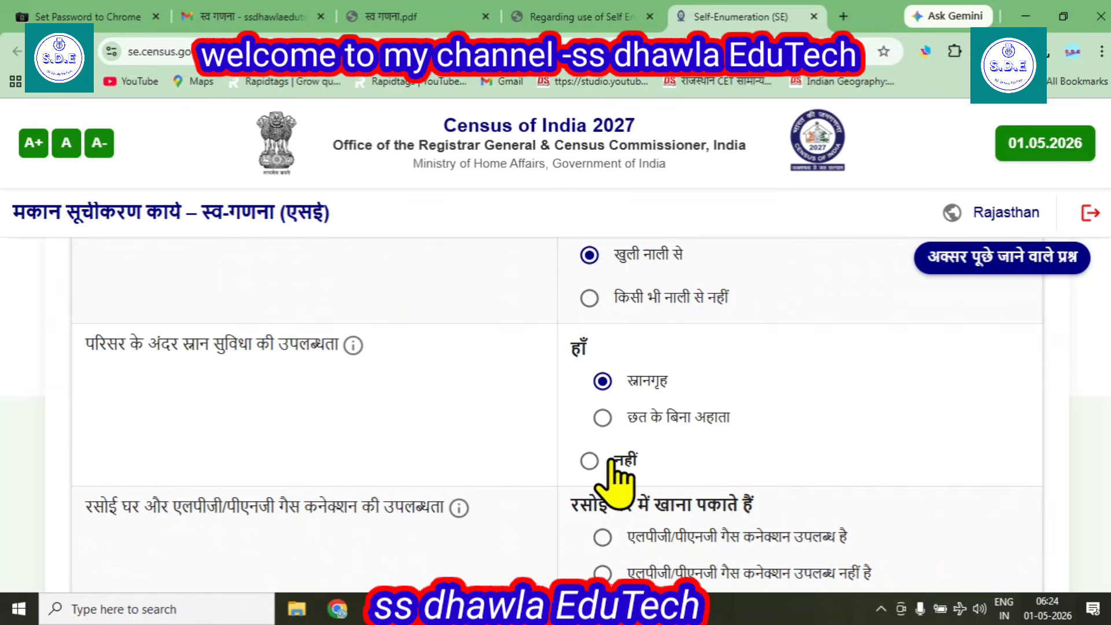
scroll(595, 457, "down", 1)
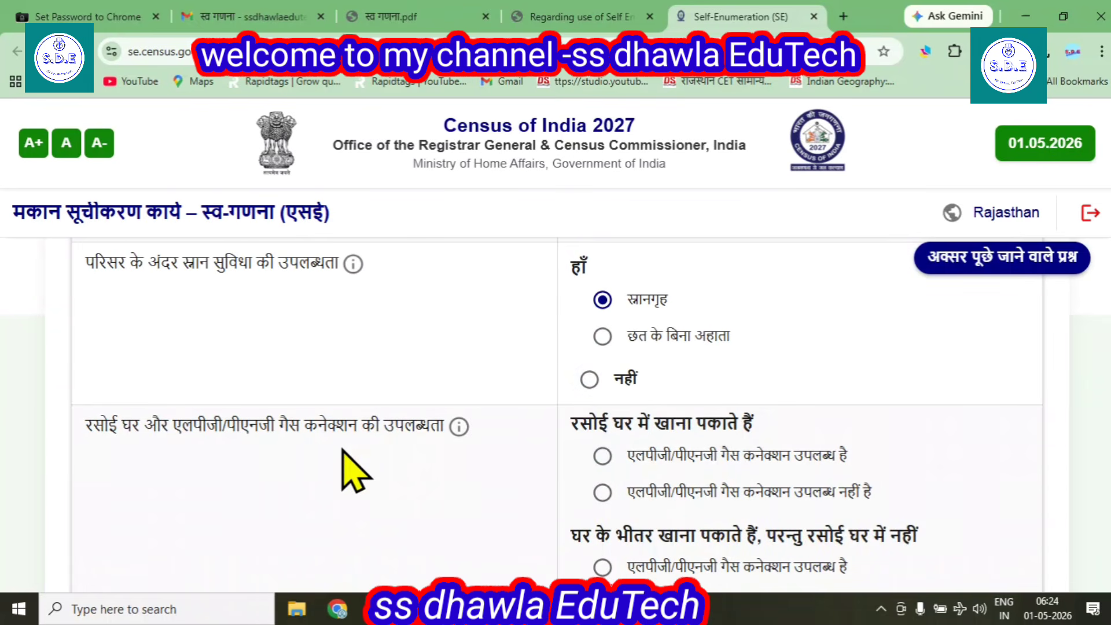
scroll(416, 474, "down", 1)
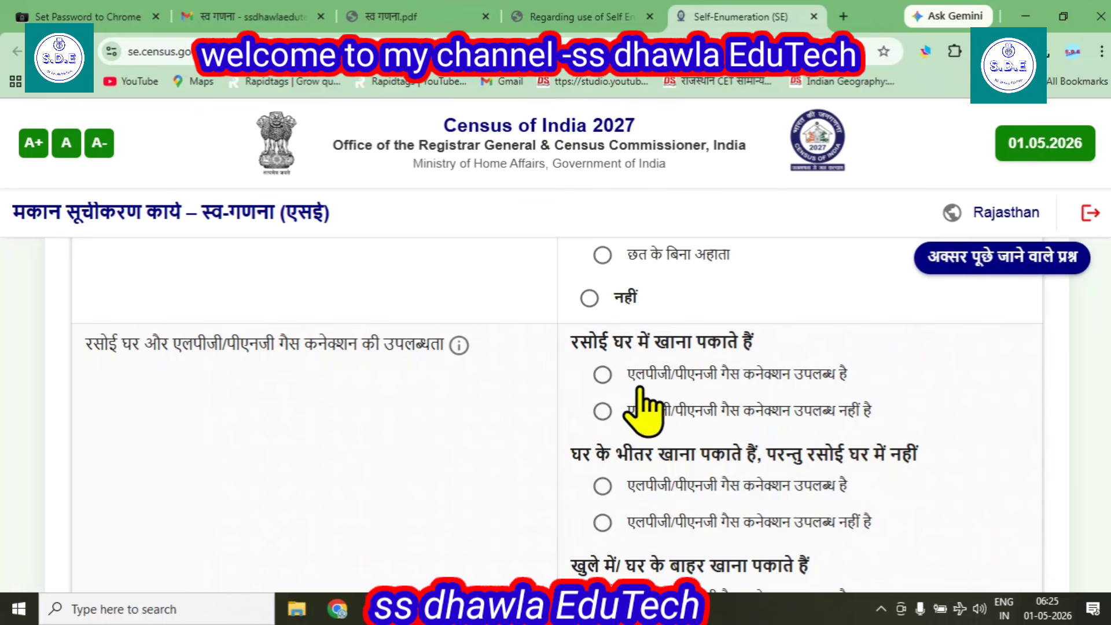
left_click(603, 377)
scroll(717, 434, "down", 1)
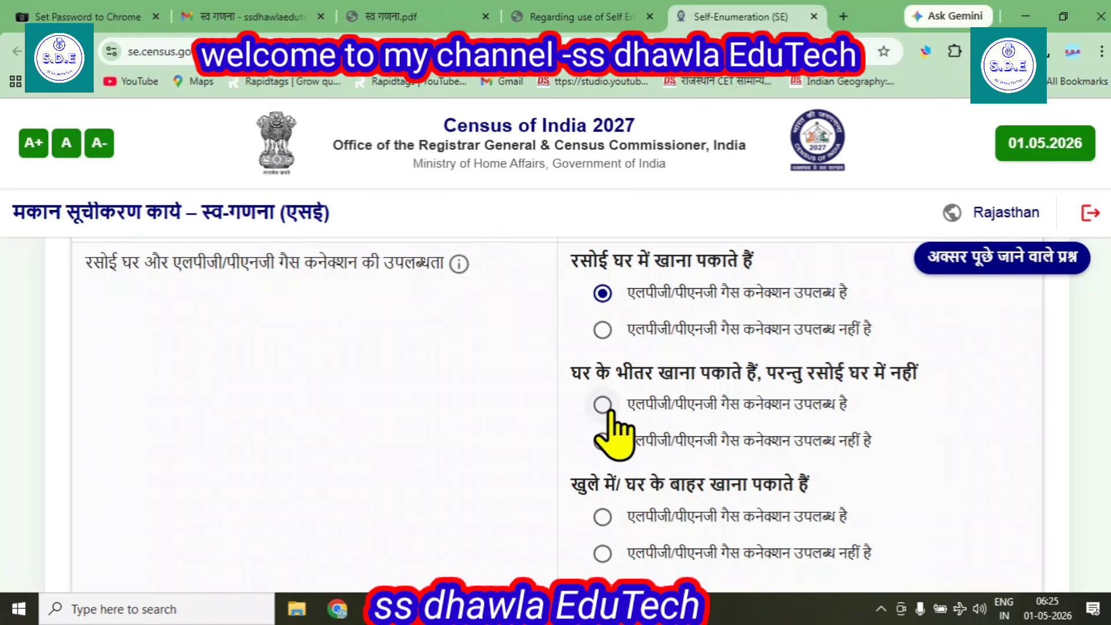
Select एलपीजी/पीएनजी as the main cooking fuel
scroll(613, 434, "down", 3)
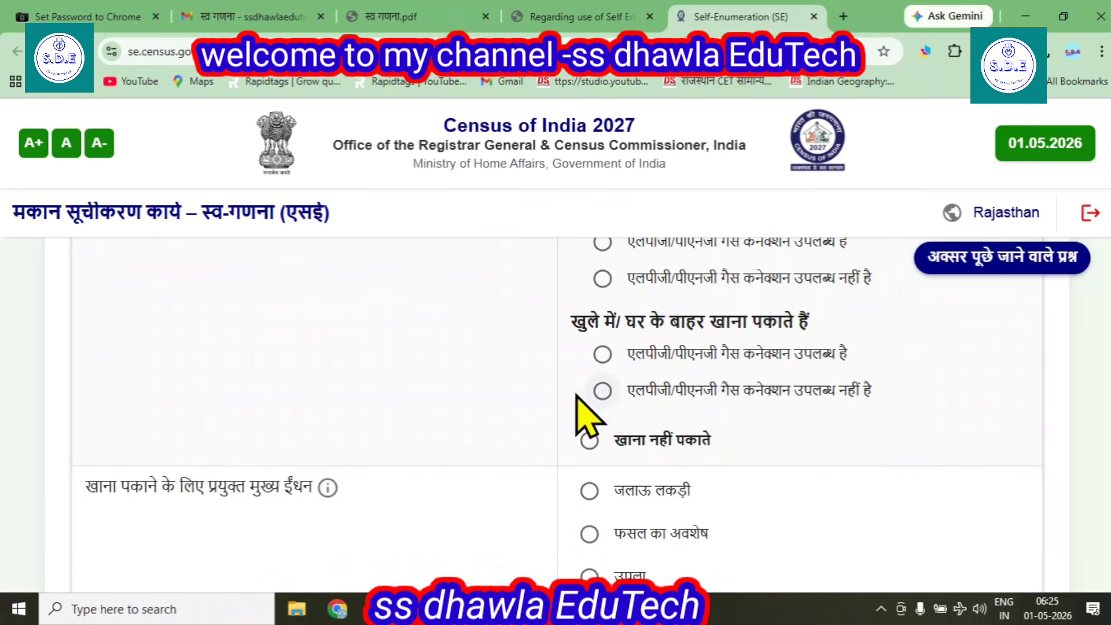
scroll(688, 436, "down", 3)
scroll(695, 445, "up", 4)
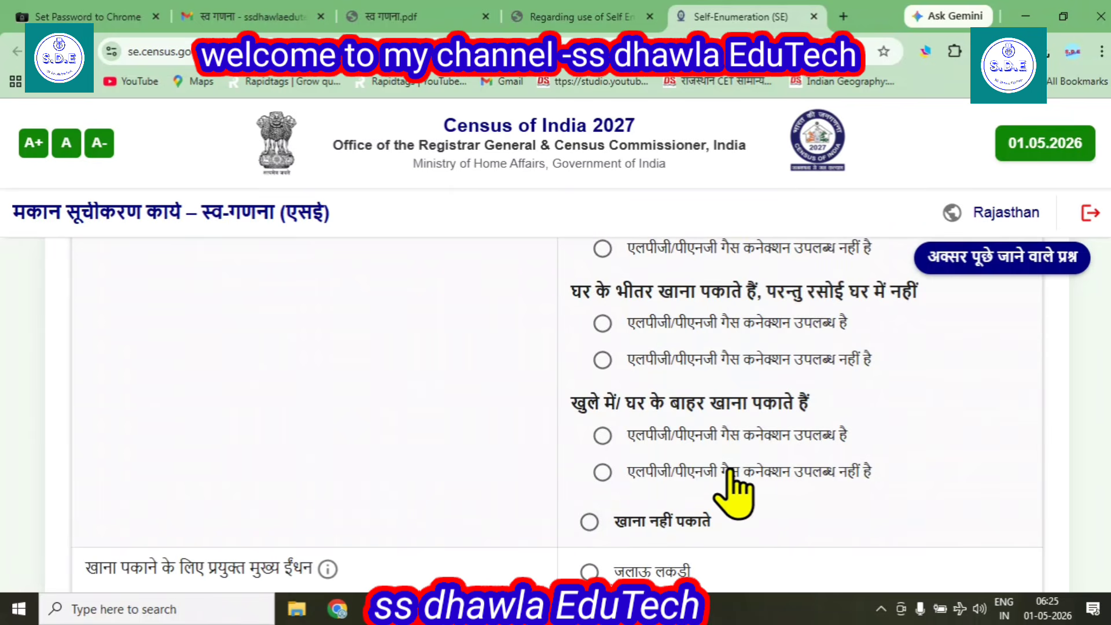
scroll(723, 466, "down", 2)
scroll(348, 469, "down", 1)
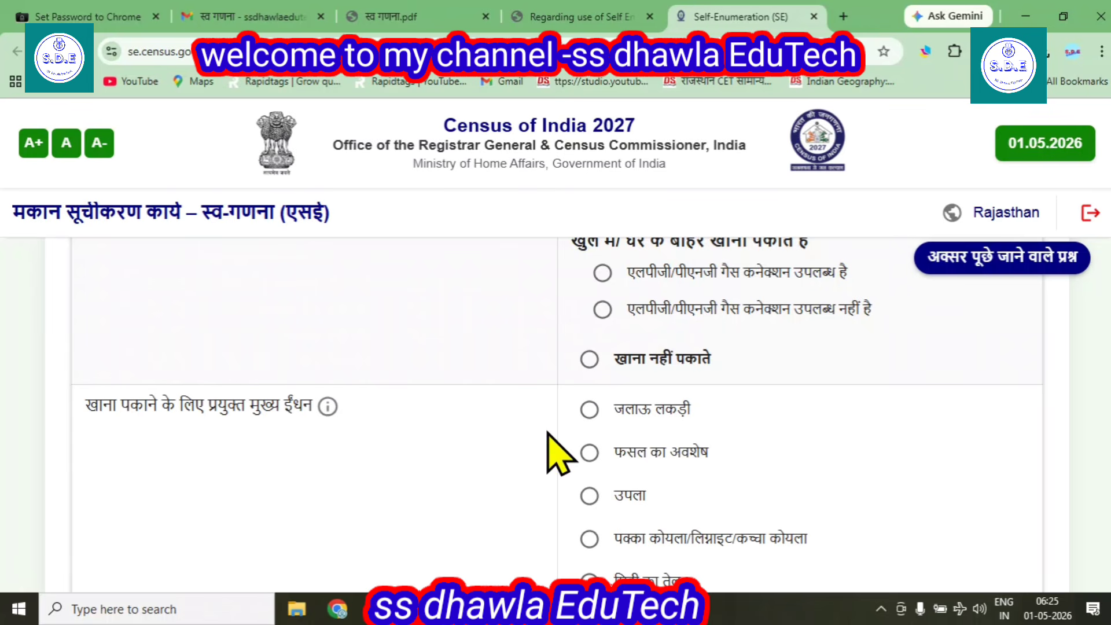
scroll(559, 450, "down", 1)
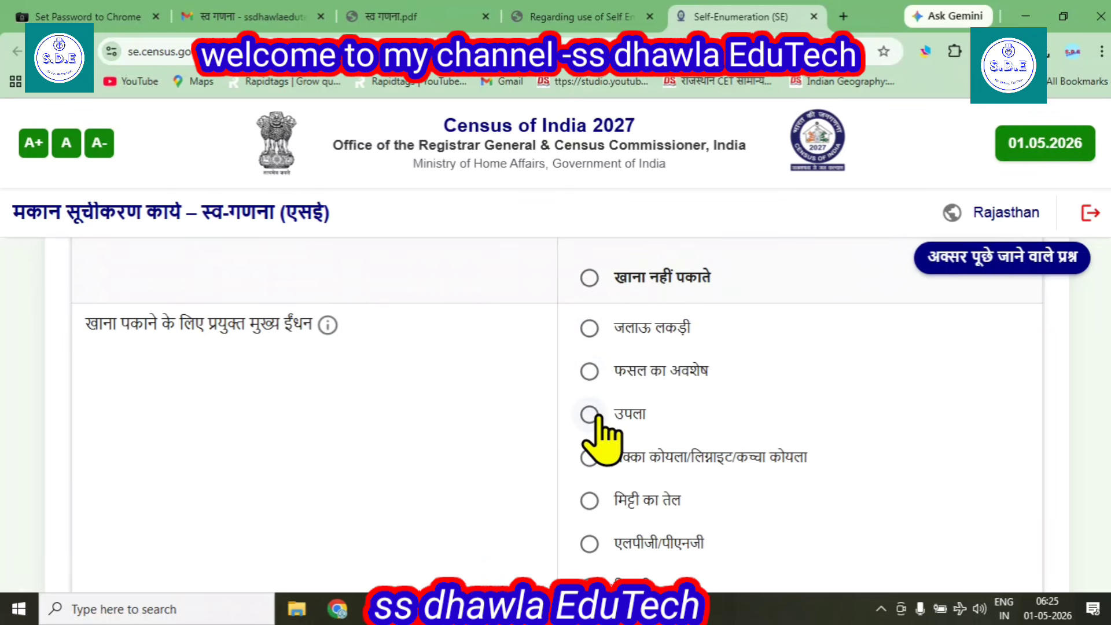
scroll(596, 460, "down", 1)
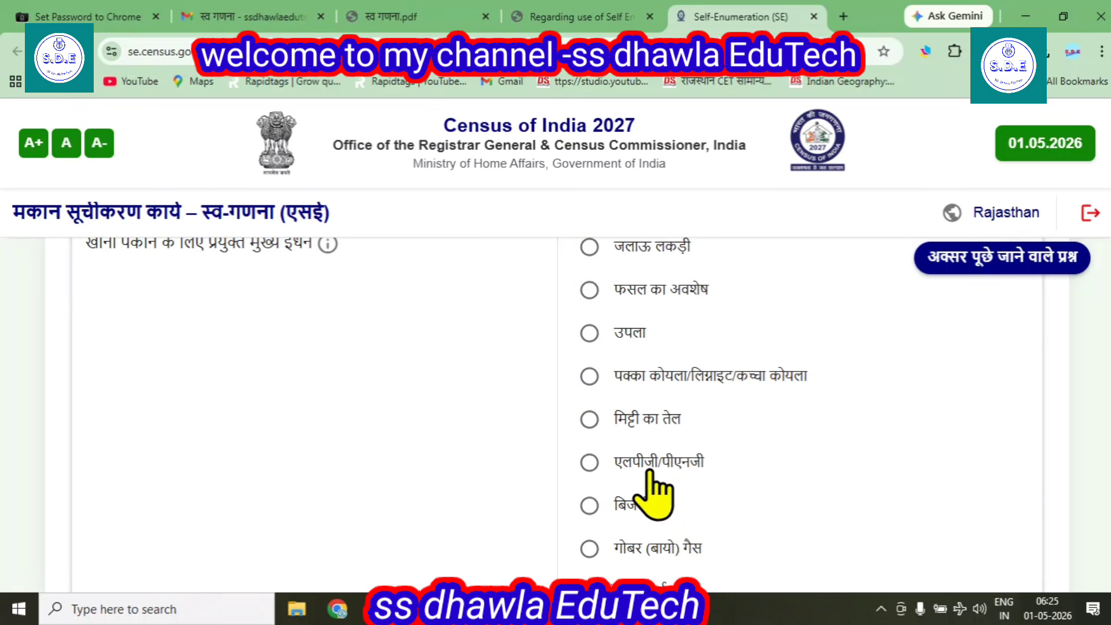
left_click(589, 462)
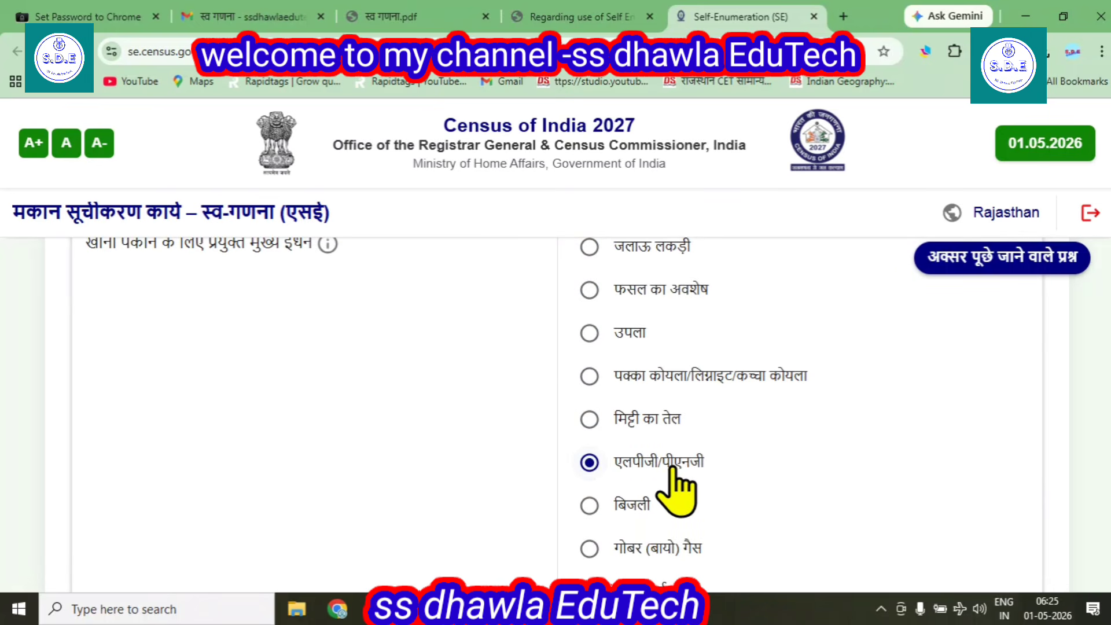
scroll(598, 460, "down", 3)
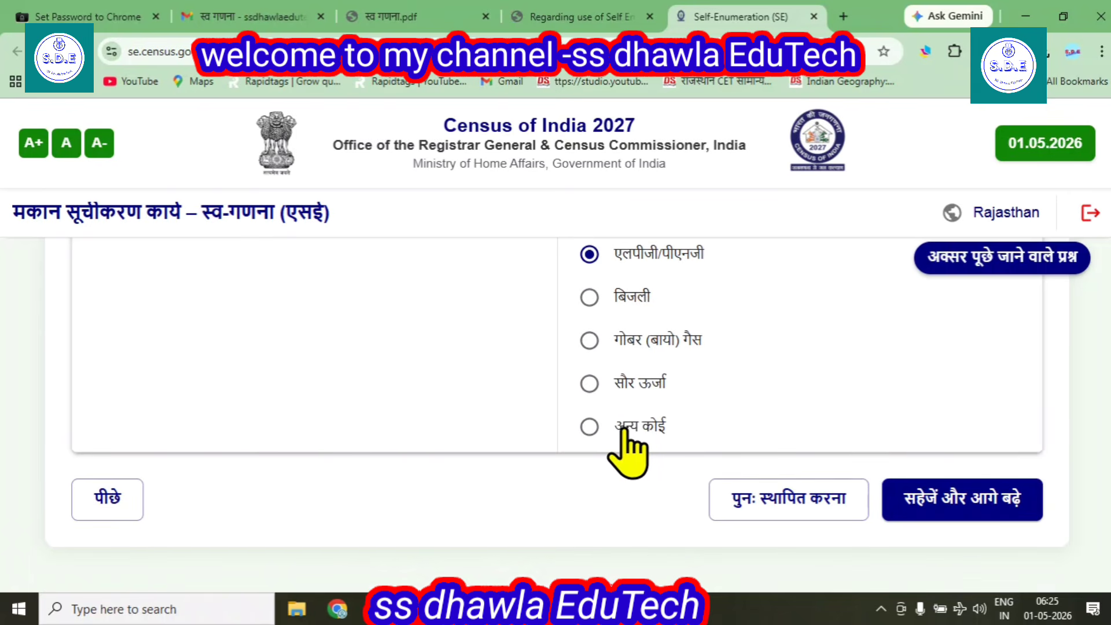
Save step 4 and confirm with हाँ to reach household assets
left_click(926, 504)
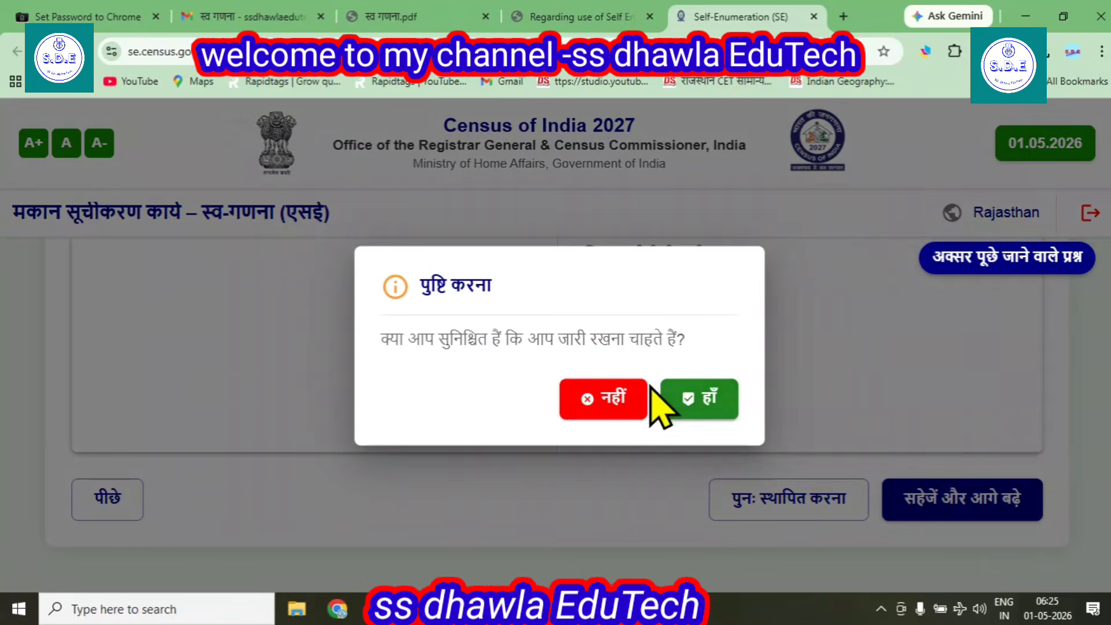
left_click(689, 398)
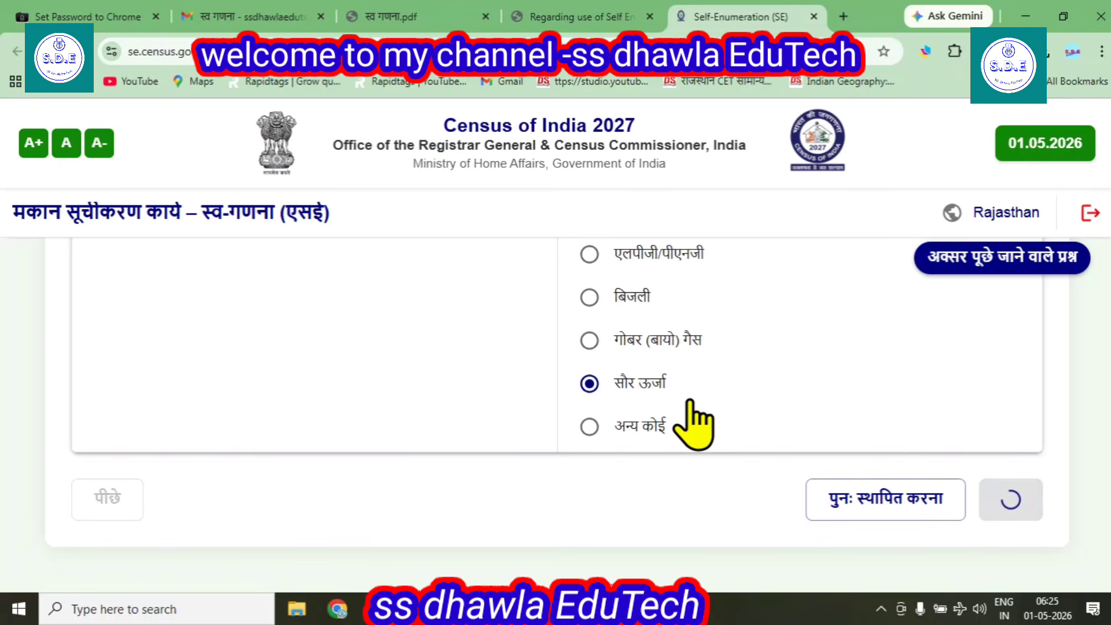
scroll(199, 463, "down", 1)
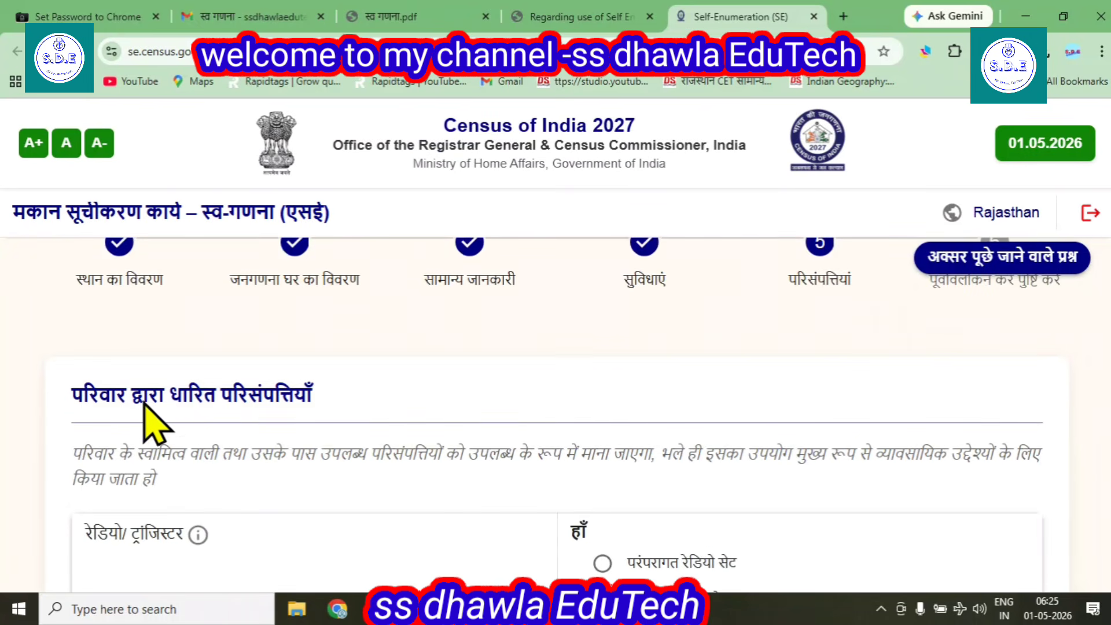
Answer radio on smartphone, Doordarshan free dish for TV, and internet via smartphone
scroll(149, 404, "down", 1)
scroll(208, 376, "down", 1)
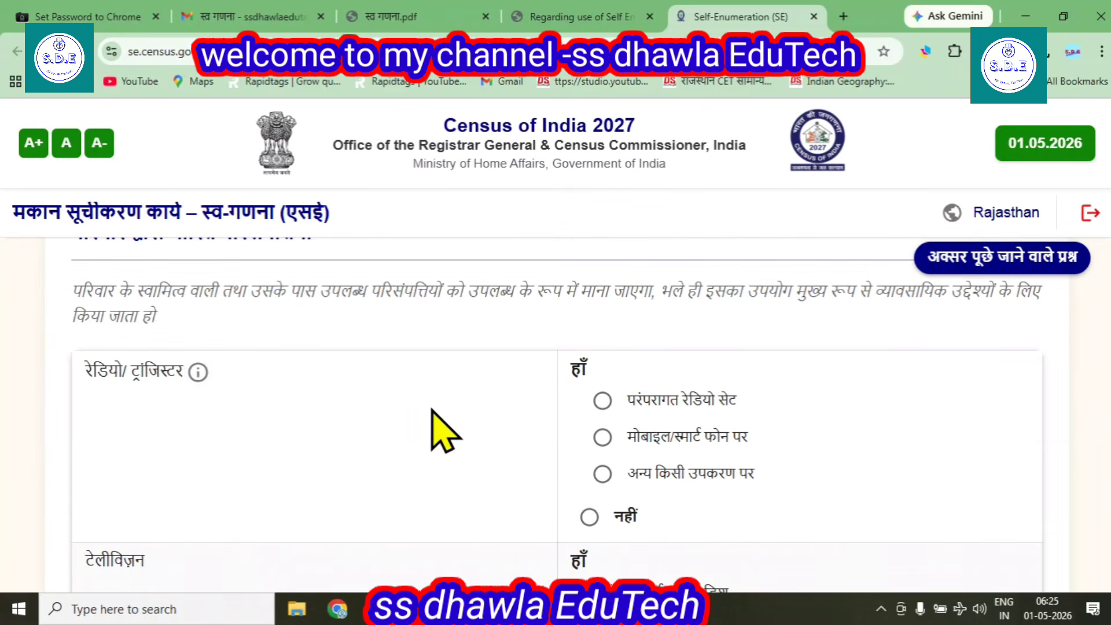
scroll(596, 425, "down", 1)
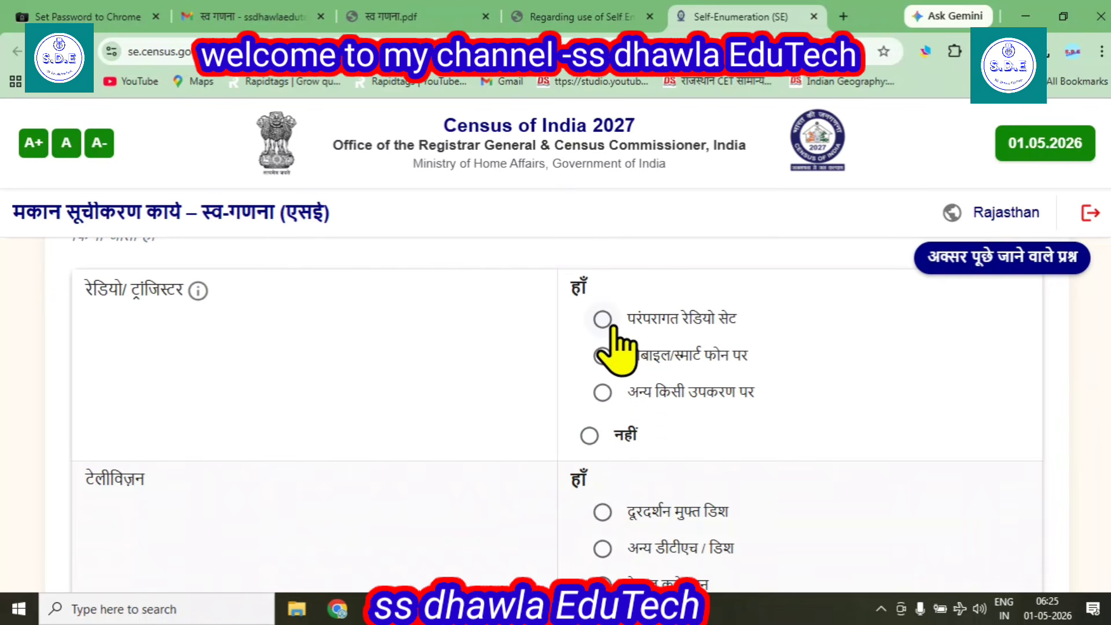
left_click(603, 356)
scroll(630, 394, "down", 2)
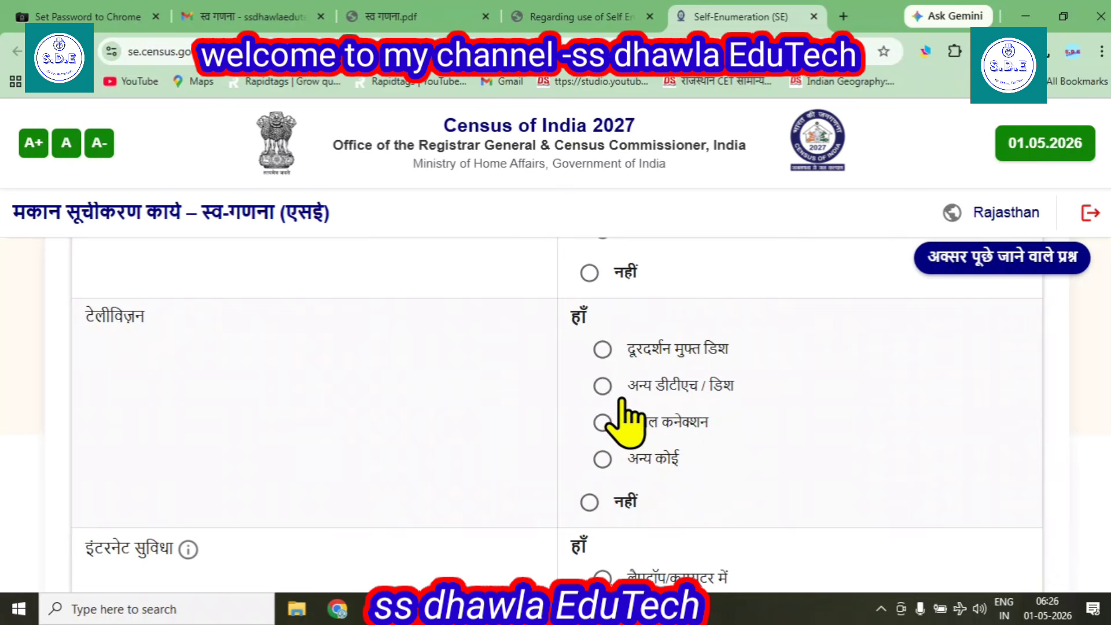
left_click(602, 349)
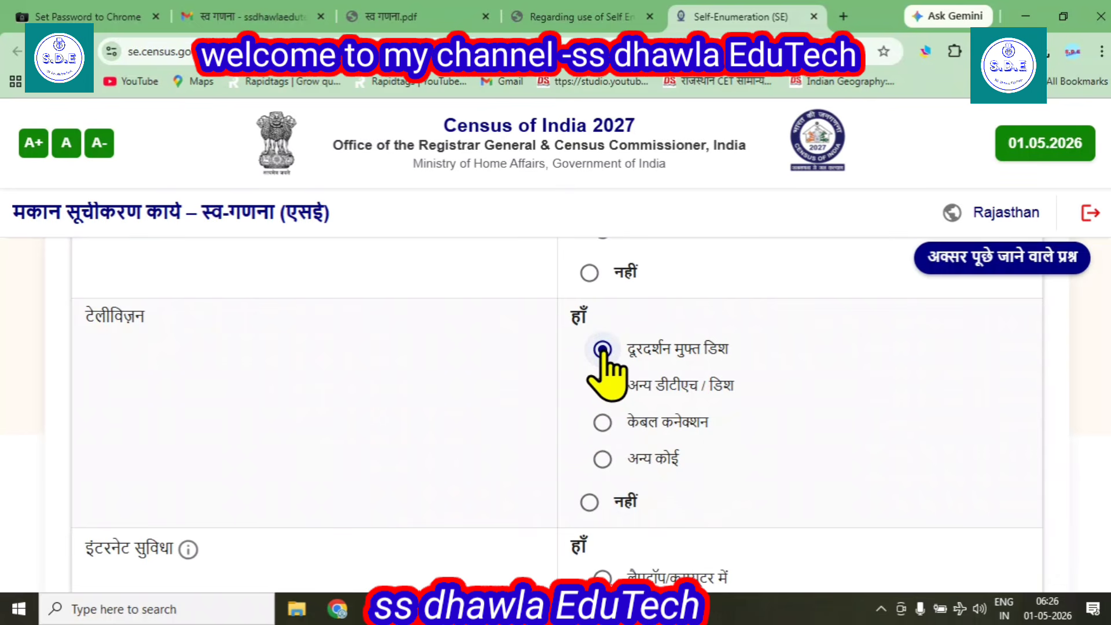
scroll(602, 349, "down", 3)
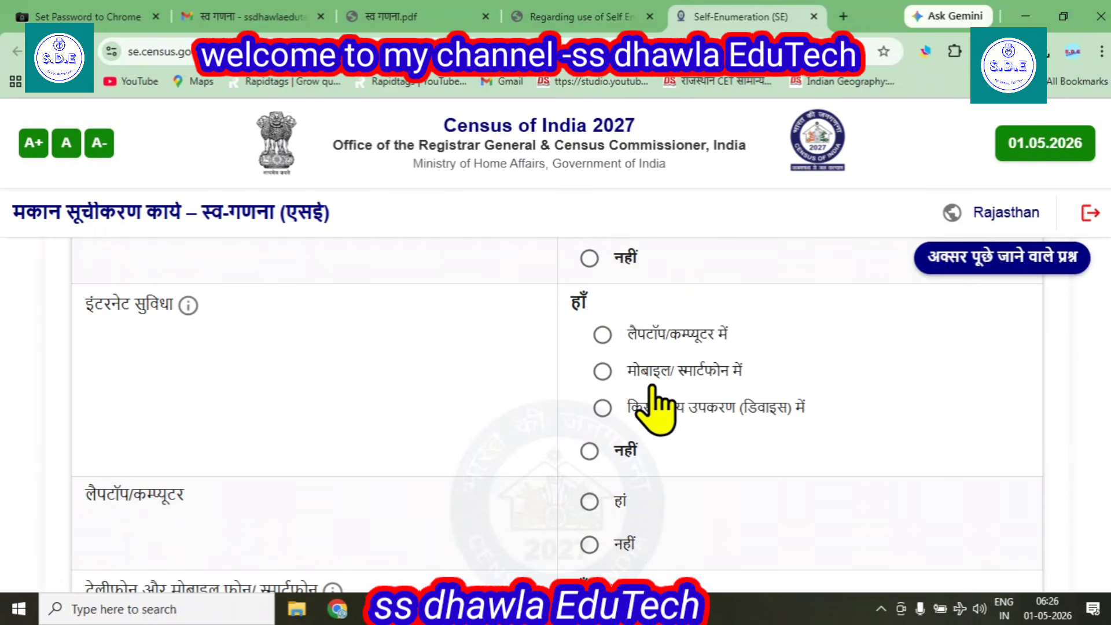
left_click(605, 371)
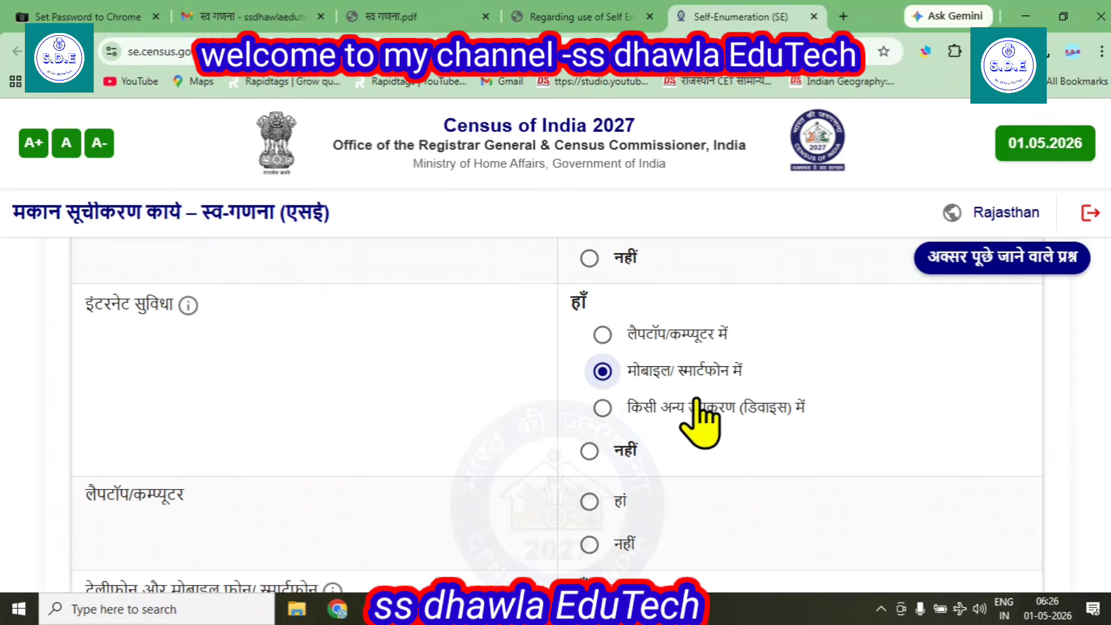
scroll(830, 441, "down", 1)
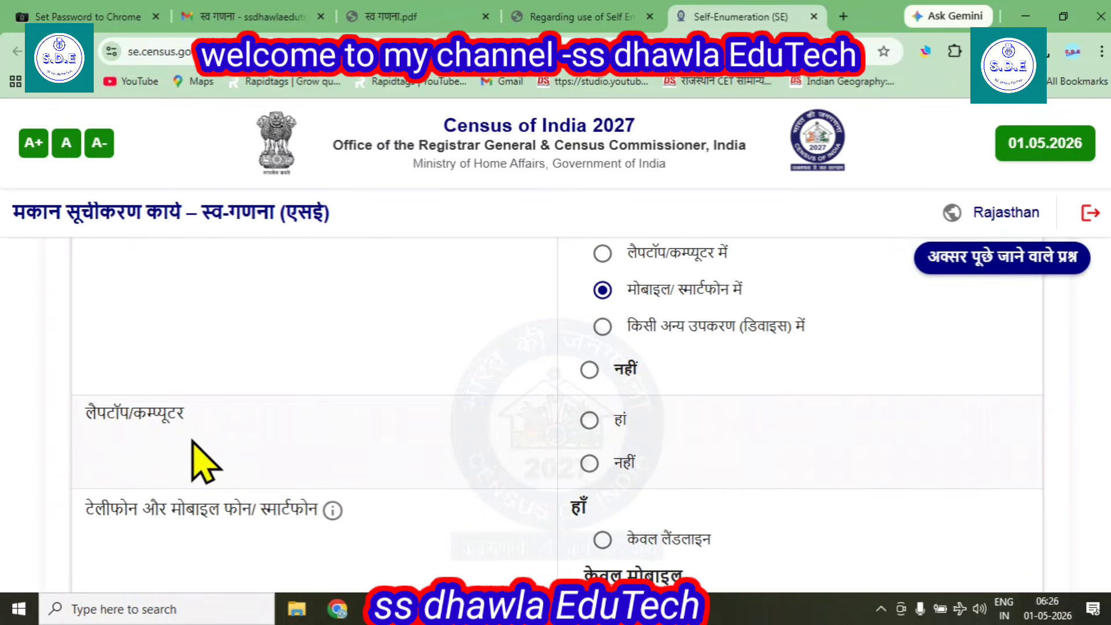
Answer yes to laptop, smartphone-only phone, scooter/motorcycle/moped, and car/jeep/van
left_click(589, 420)
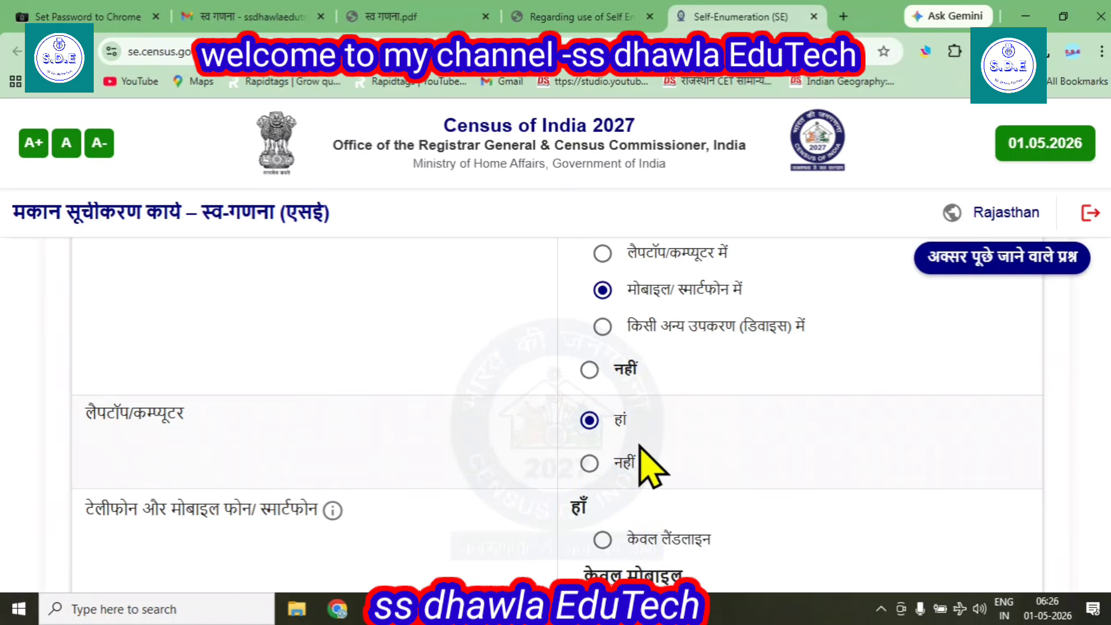
scroll(631, 483, "down", 2)
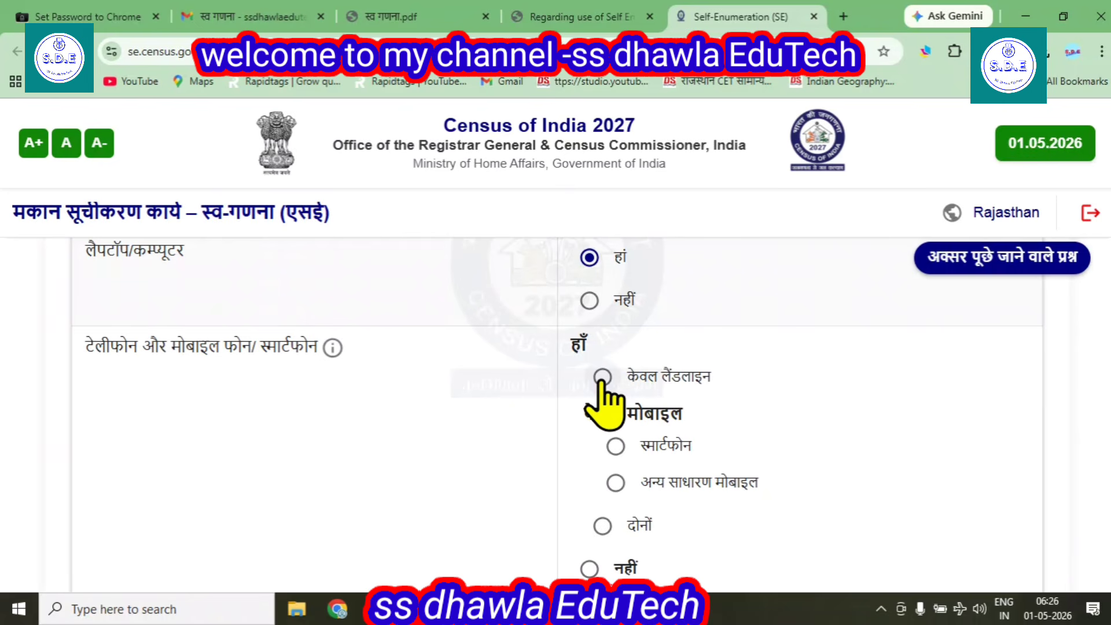
scroll(694, 414, "down", 1)
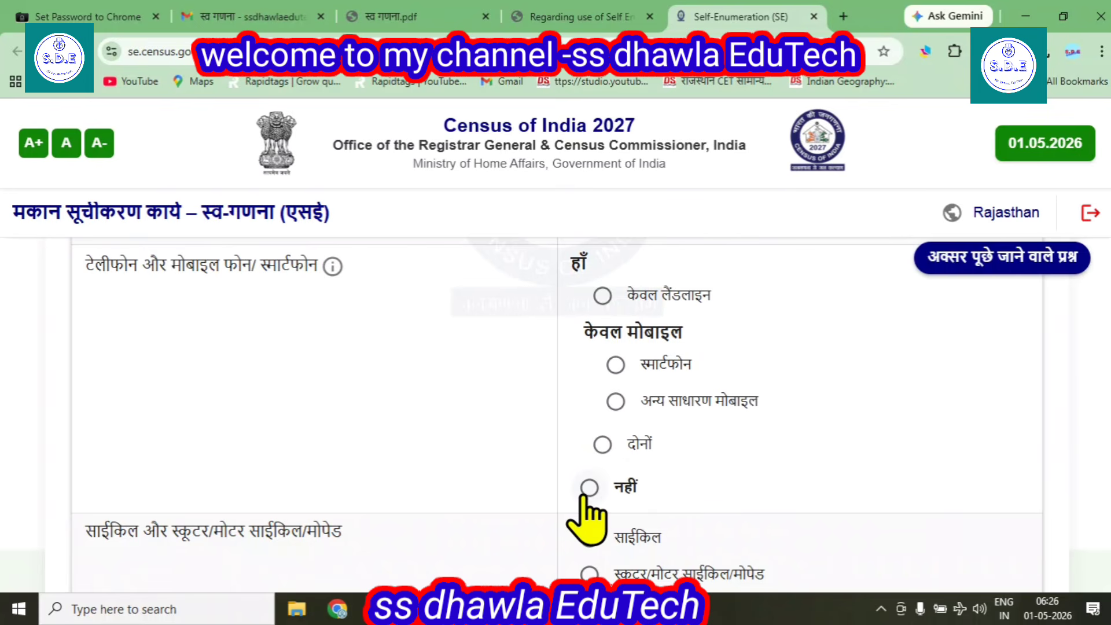
left_click(616, 365)
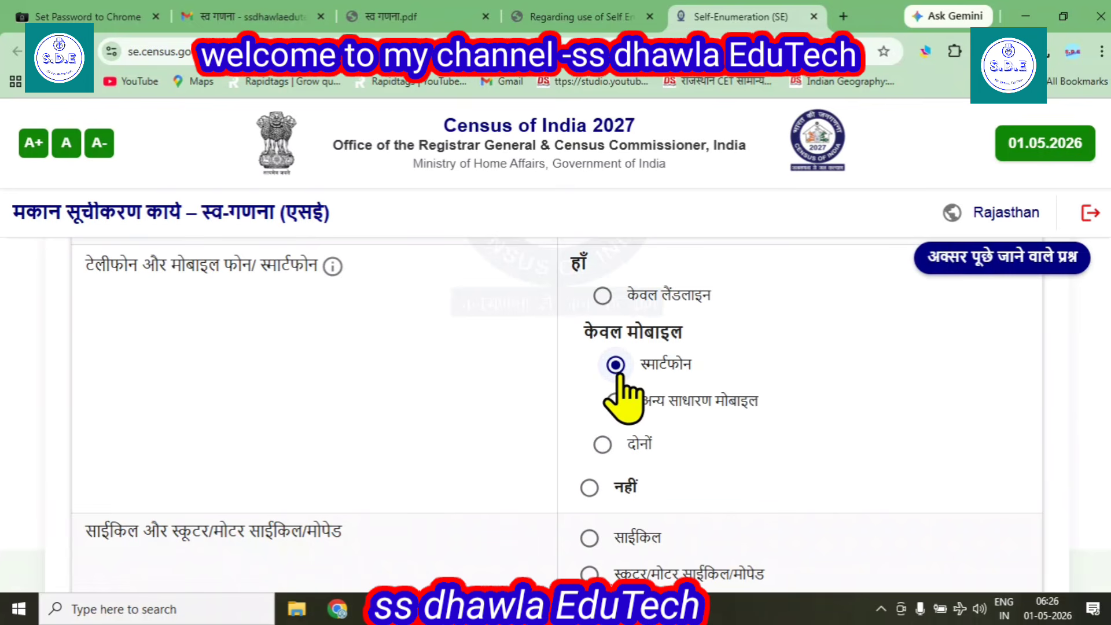
scroll(637, 422, "down", 1)
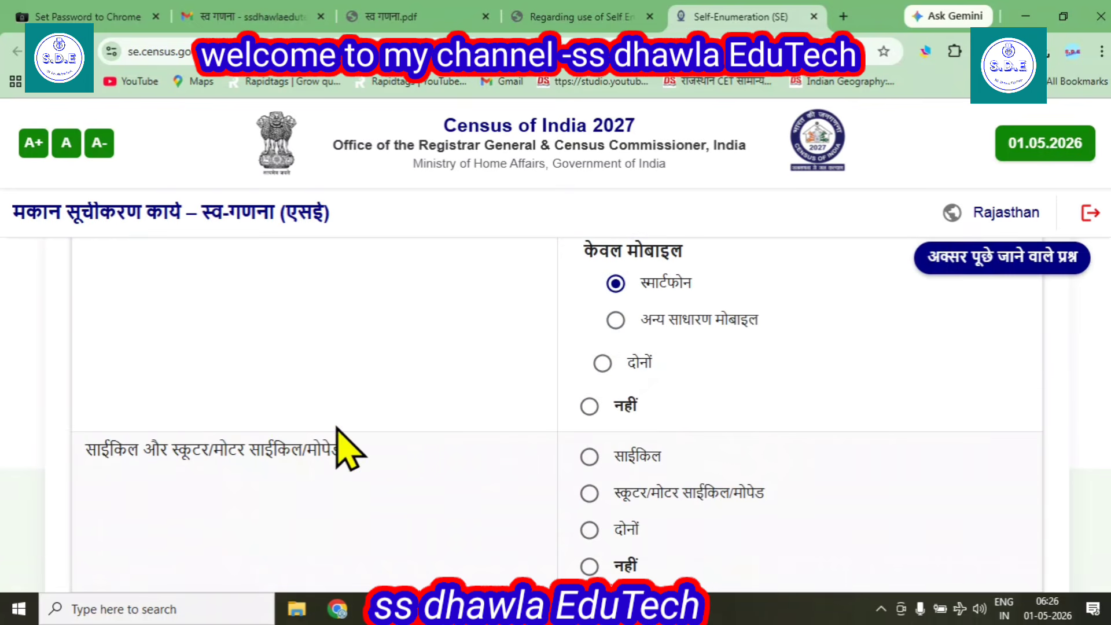
scroll(338, 440, "down", 1)
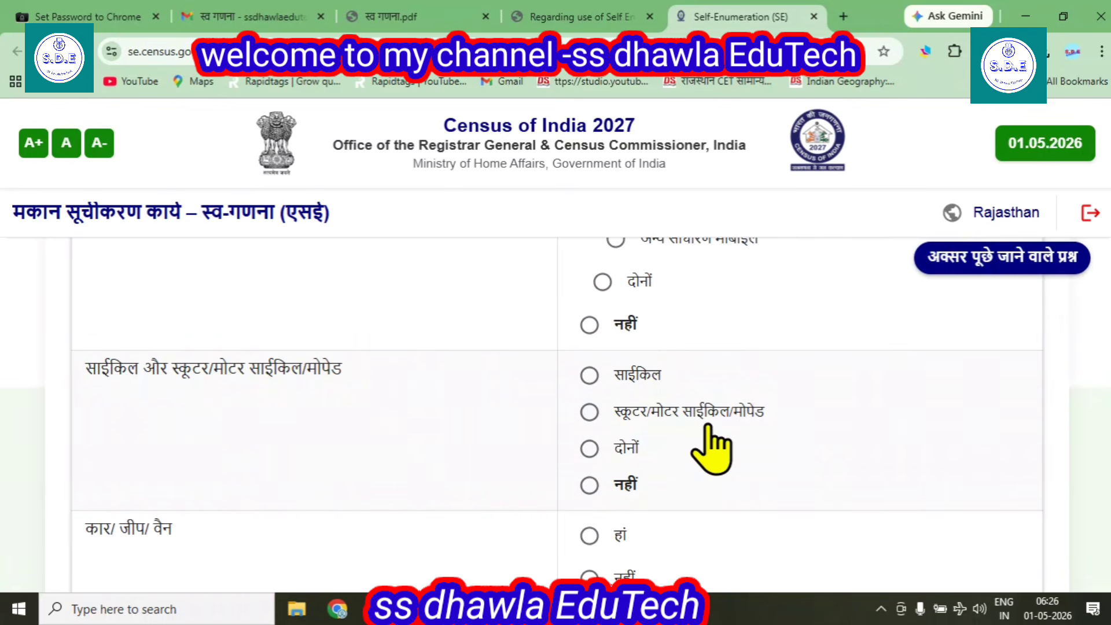
left_click(589, 412)
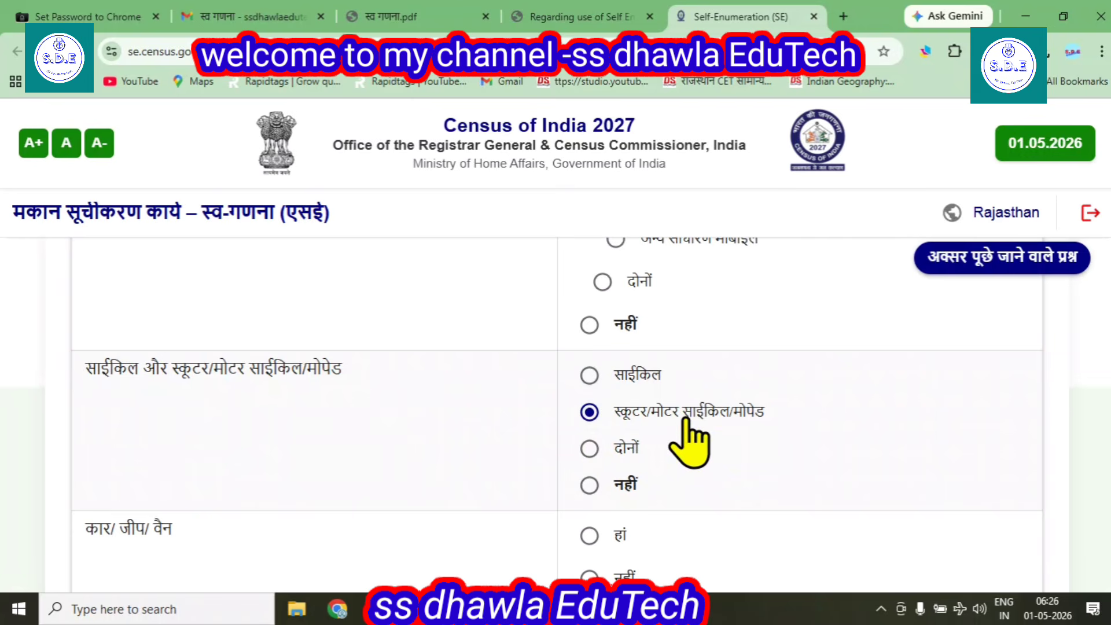
scroll(617, 480, "down", 1)
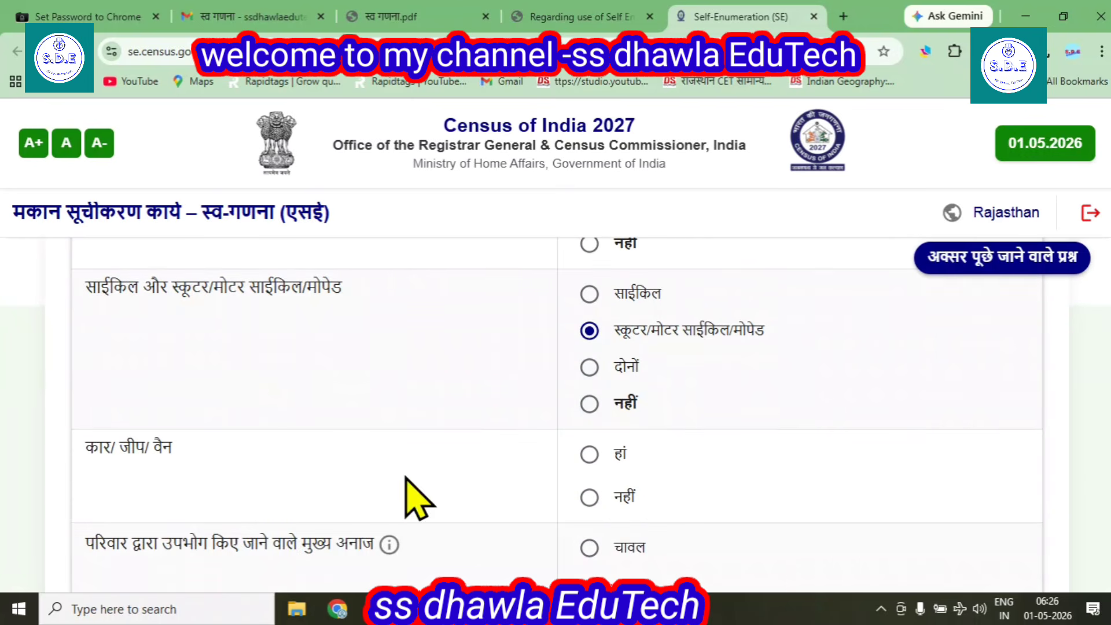
left_click(590, 454)
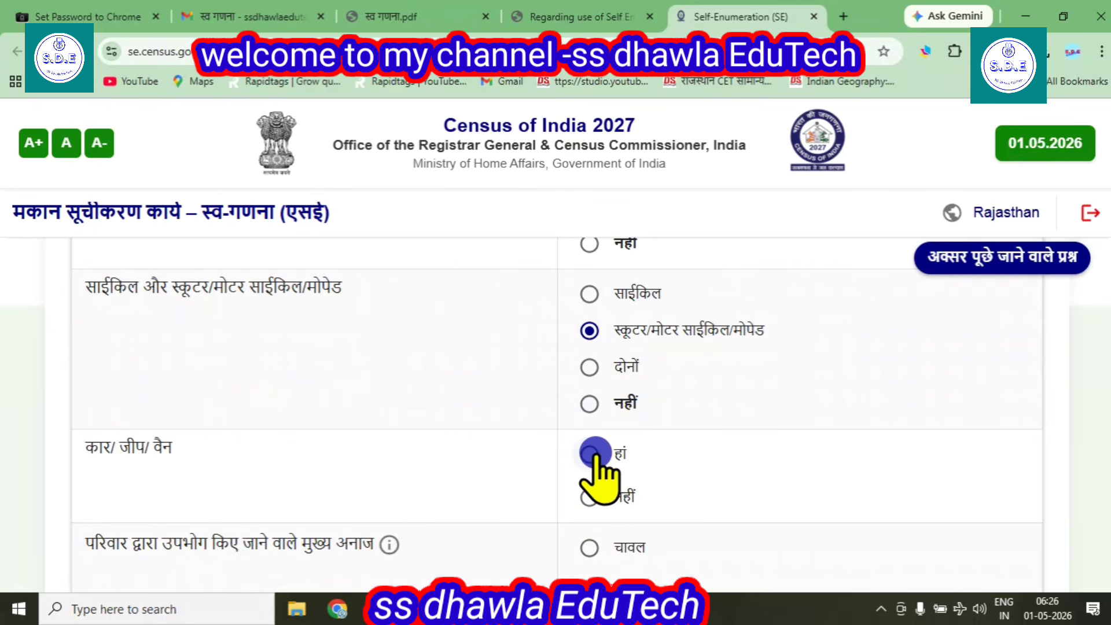
Set wheat (गेहूँ) as the main grain and save the assets answers
scroll(602, 498, "down", 2)
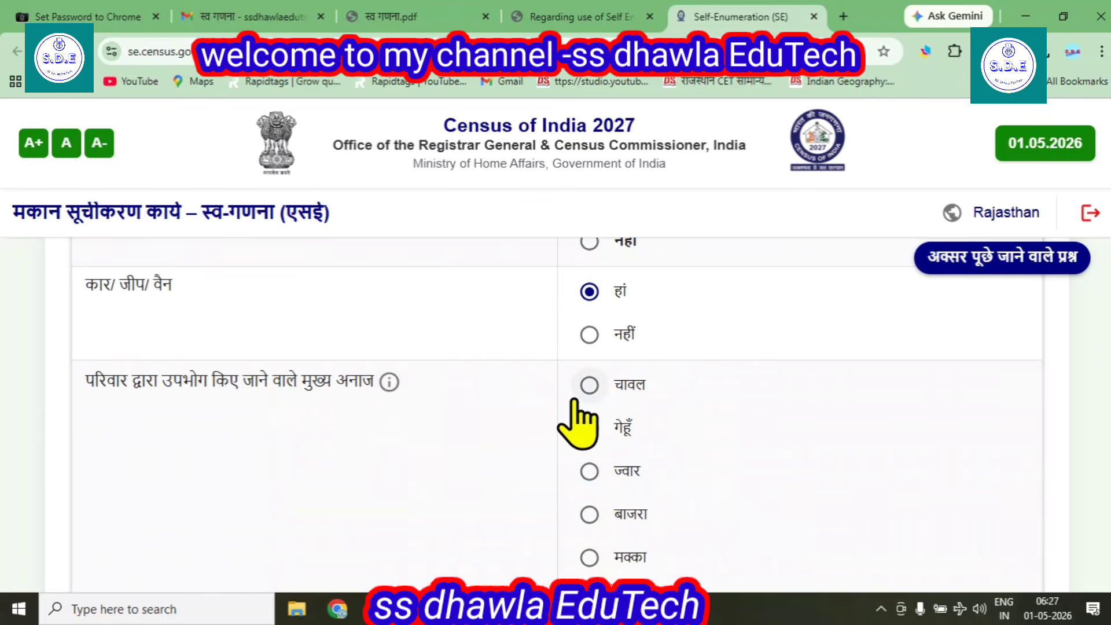
scroll(583, 422, "down", 2)
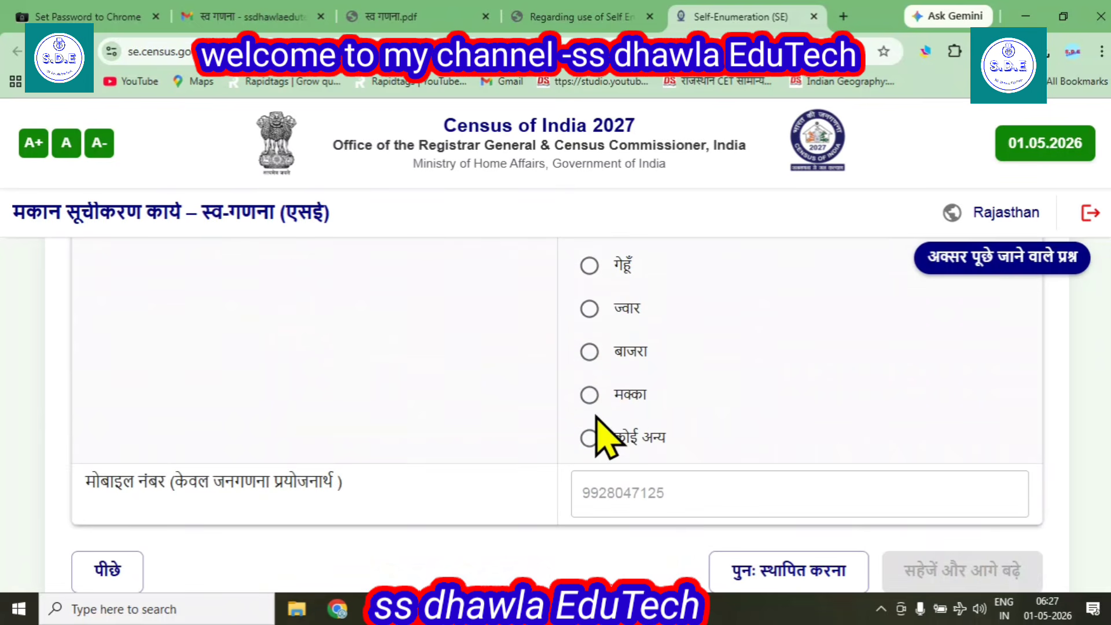
scroll(613, 436, "up", 1)
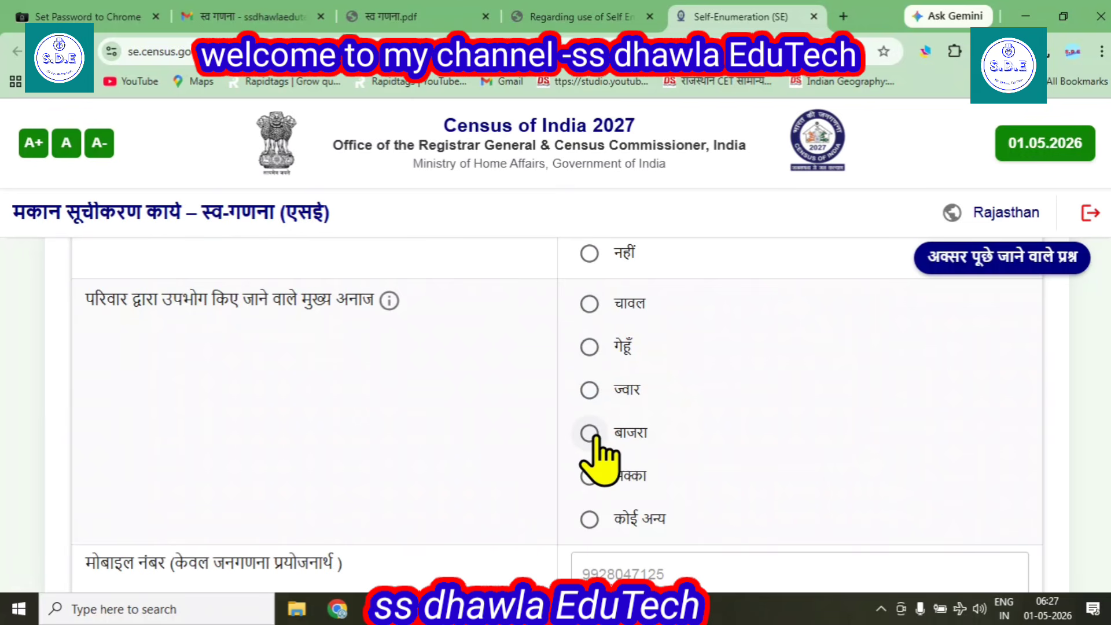
left_click(590, 346)
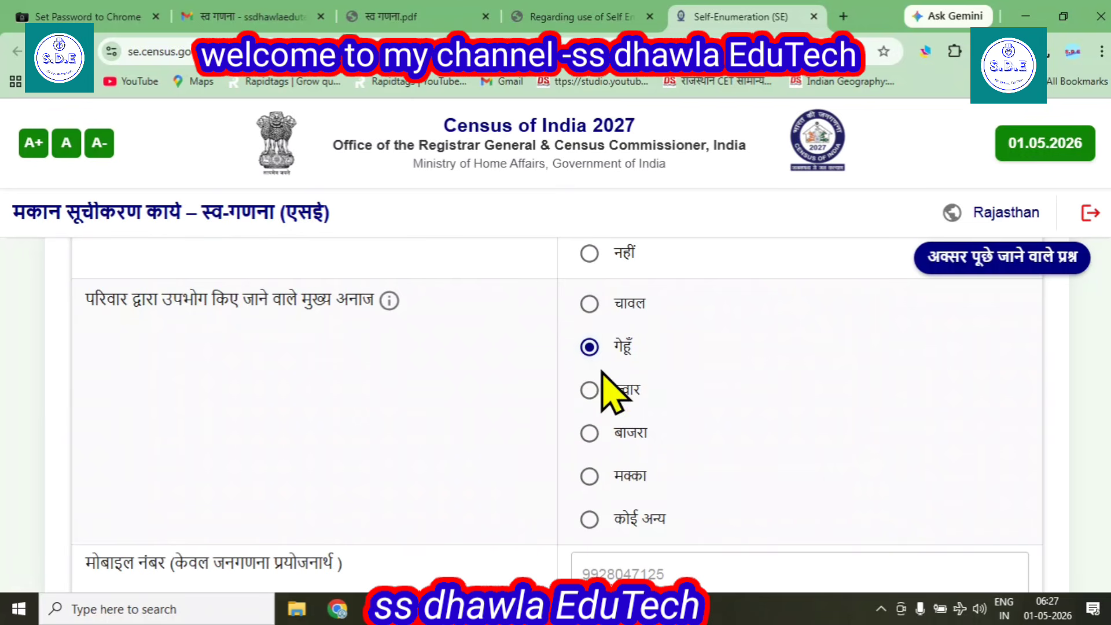
scroll(744, 446, "up", 1)
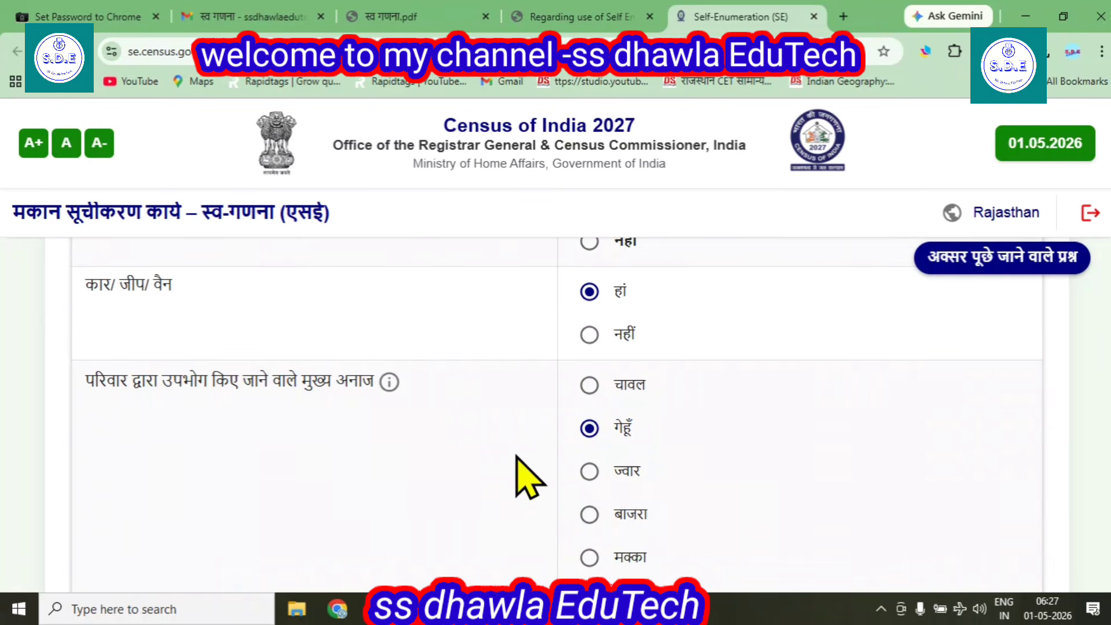
scroll(703, 451, "down", 3)
scroll(502, 426, "down", 1)
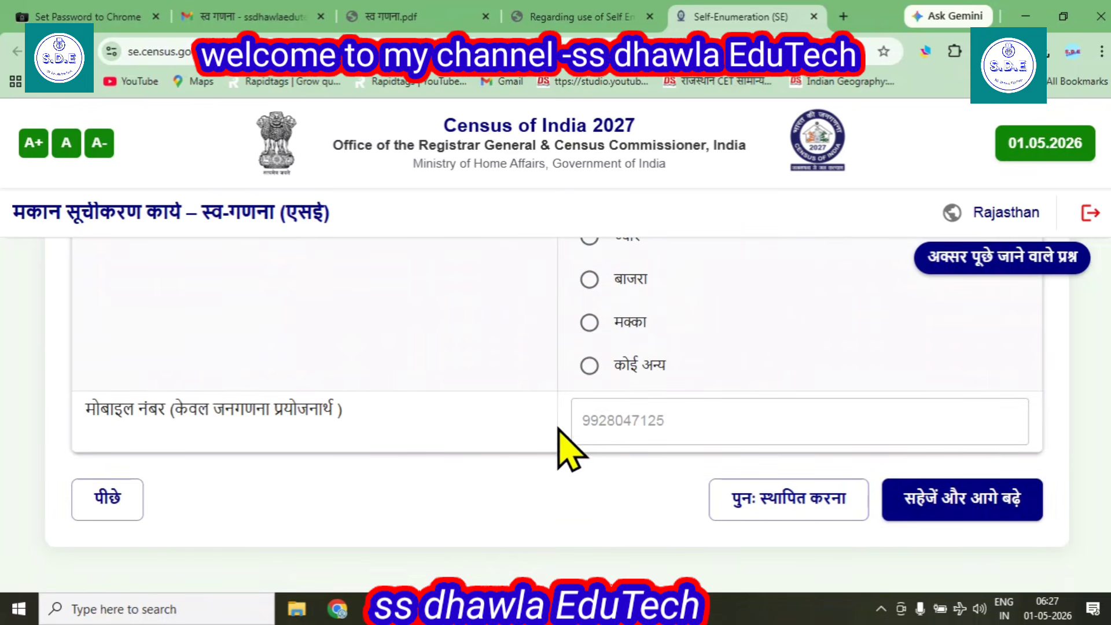
left_click(956, 510)
left_click(958, 506)
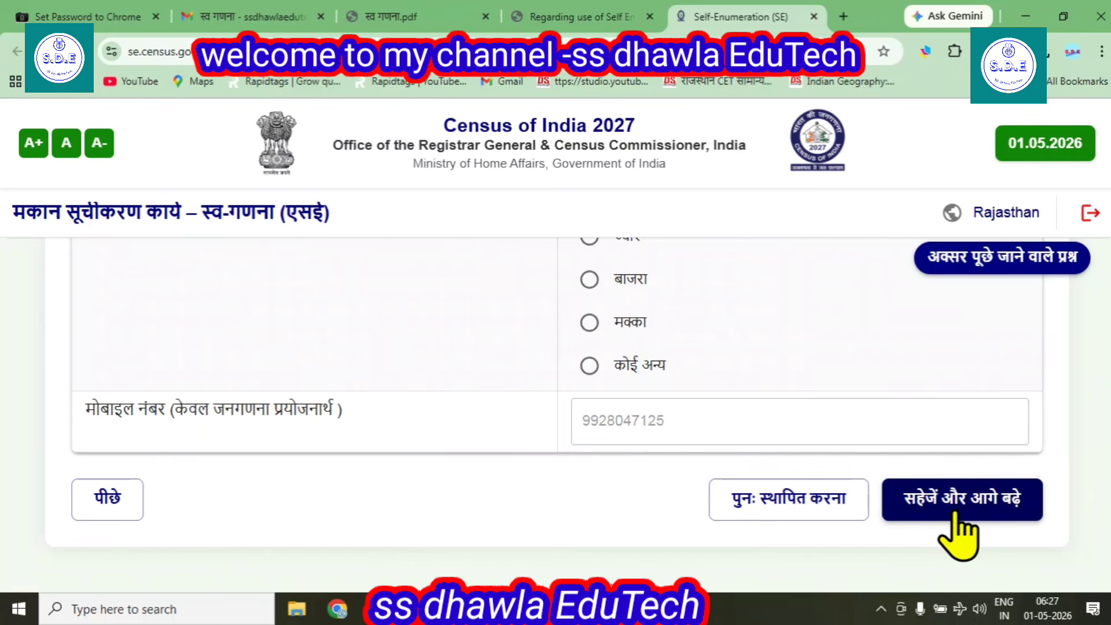
Submit the assets section and confirm with हाँ to reach the preview step
left_click(952, 510)
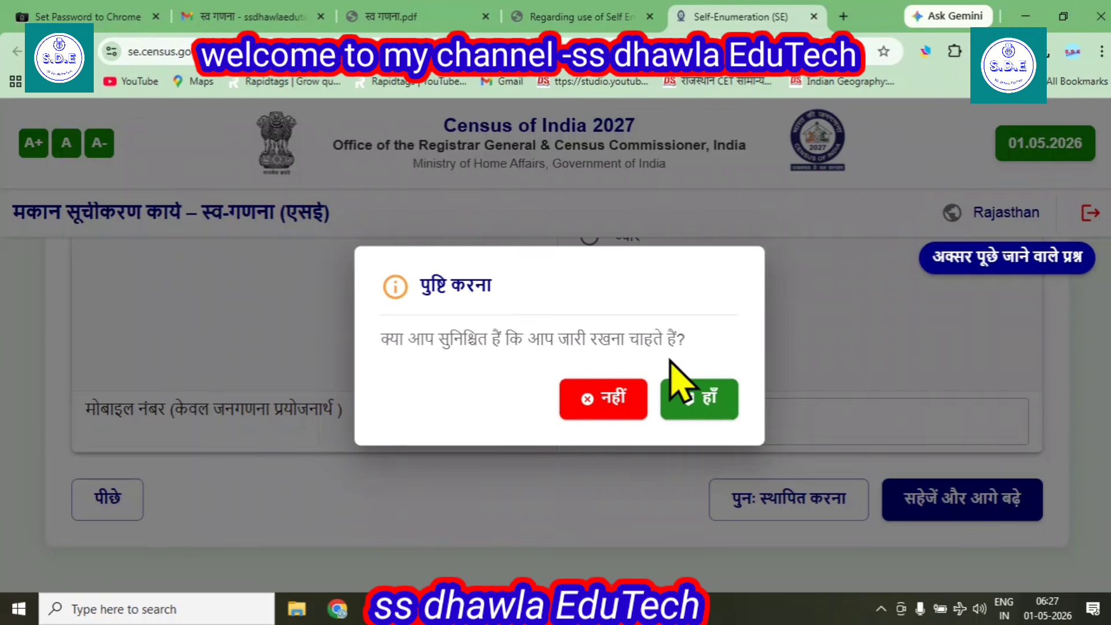
left_click(707, 407)
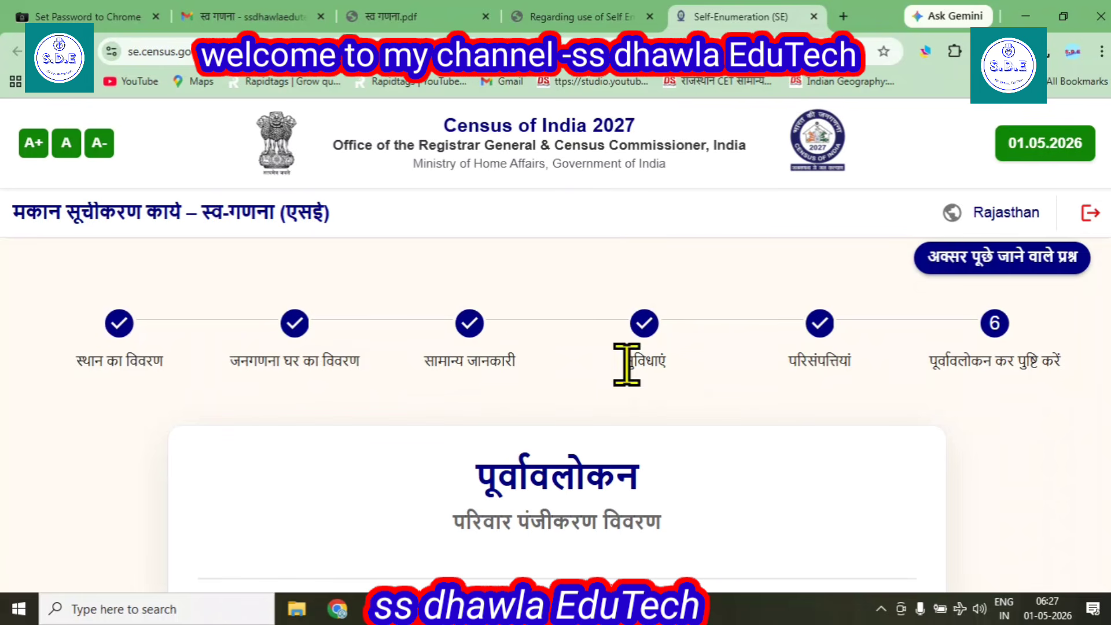
scroll(992, 409, "down", 3)
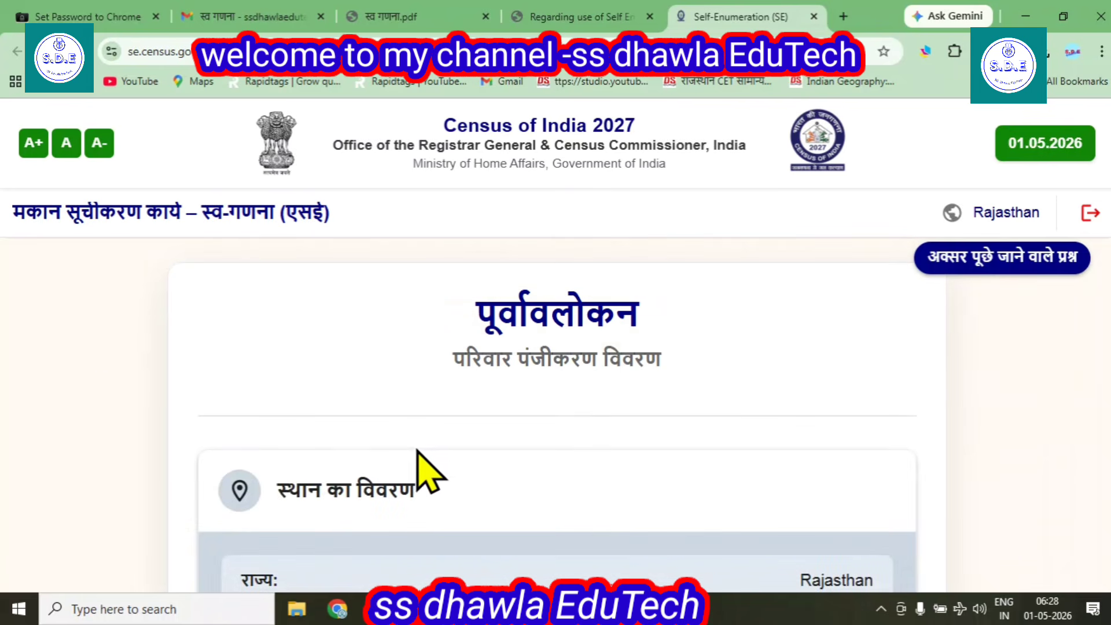
scroll(418, 452, "down", 4)
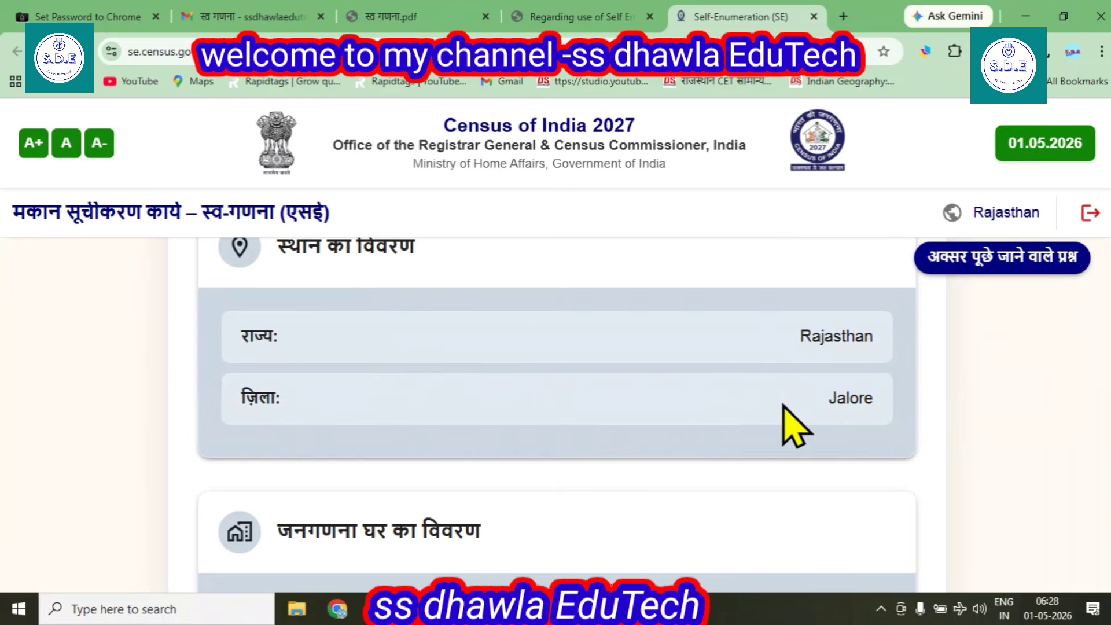
scroll(402, 392, "down", 6)
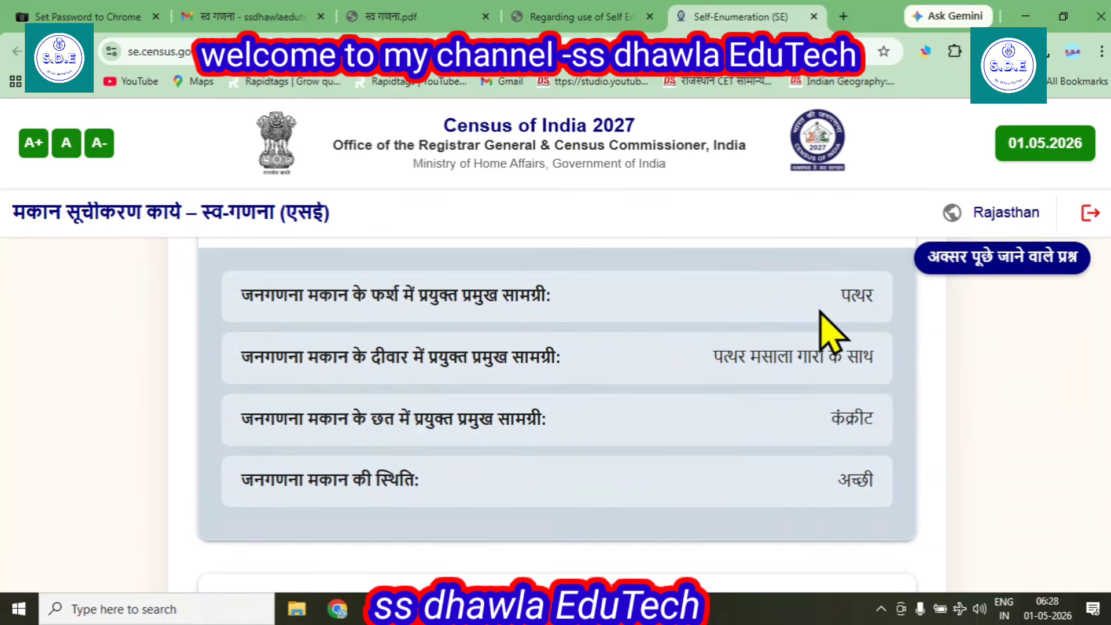
scroll(753, 370, "down", 6)
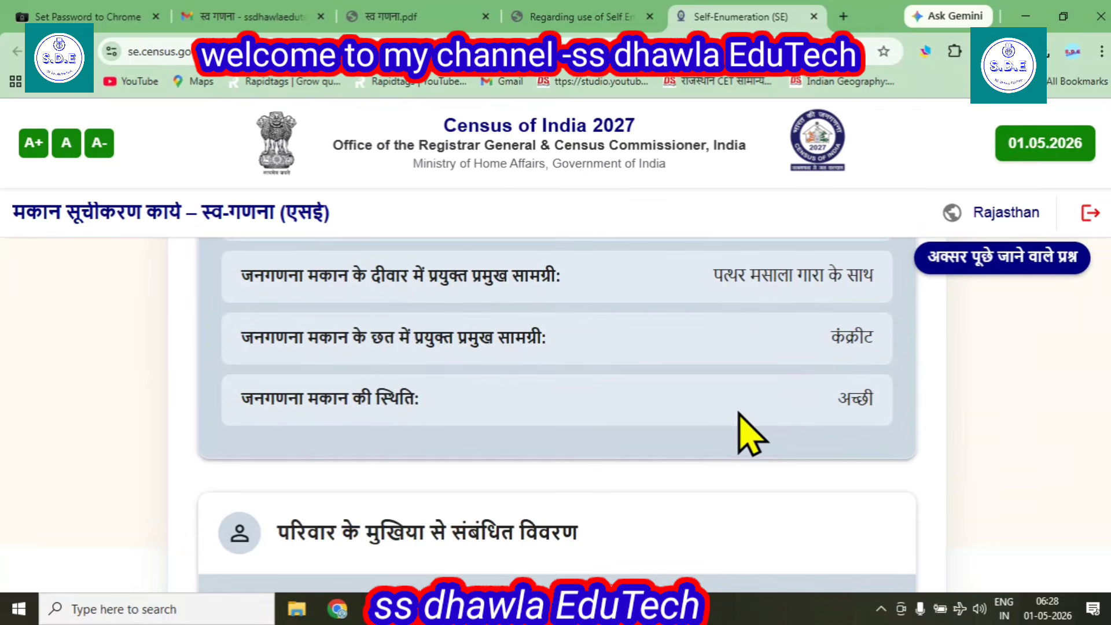
scroll(740, 384, "down", 2)
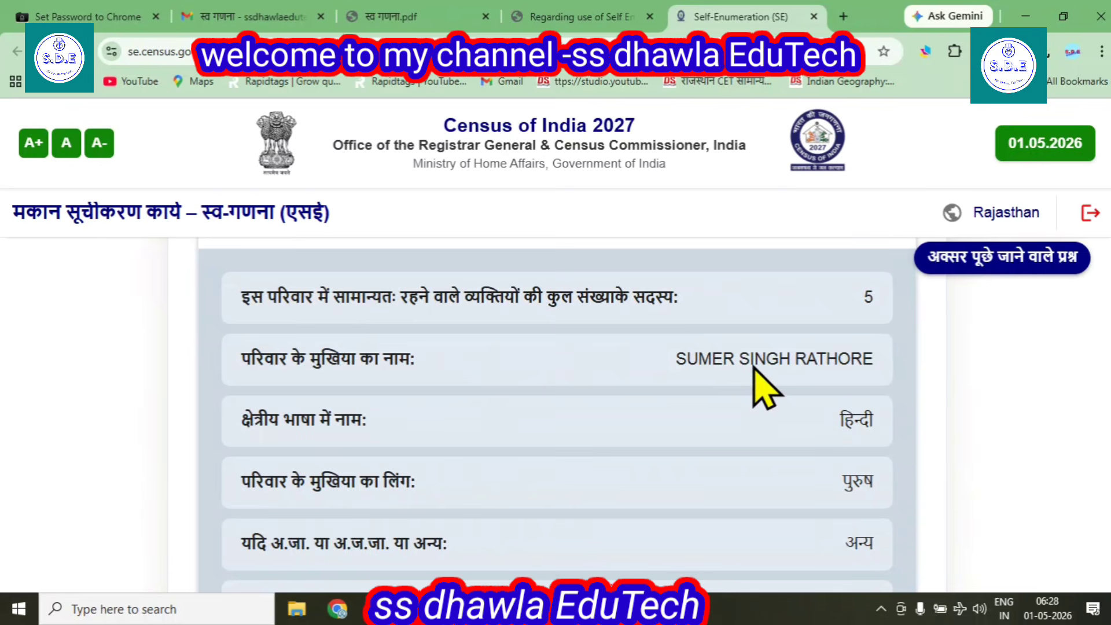
scroll(761, 385, "down", 4)
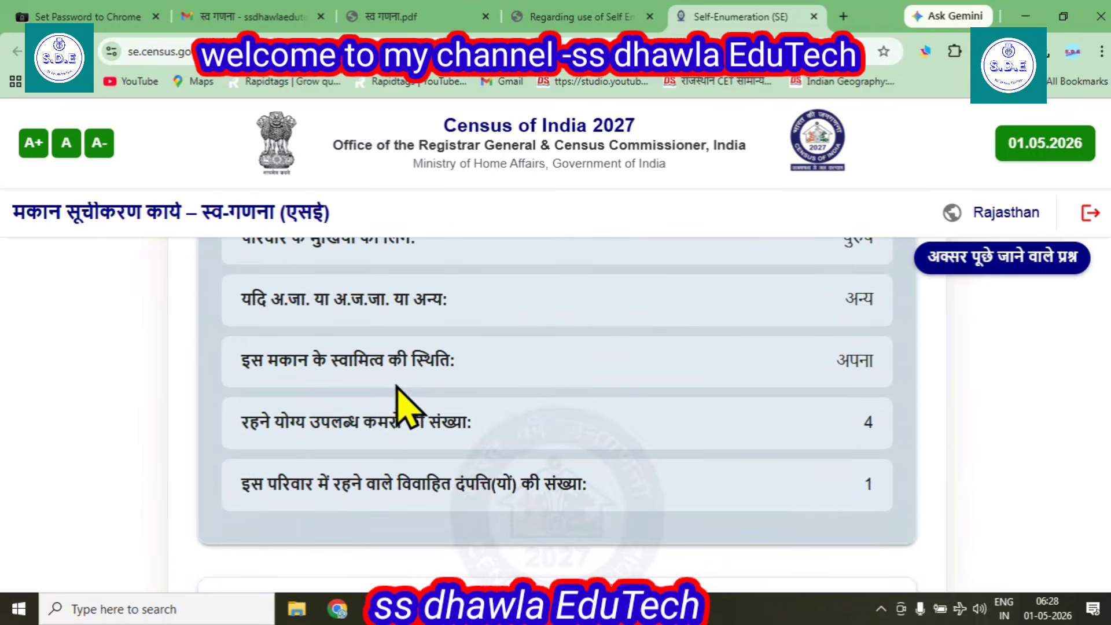
scroll(723, 346, "down", 2)
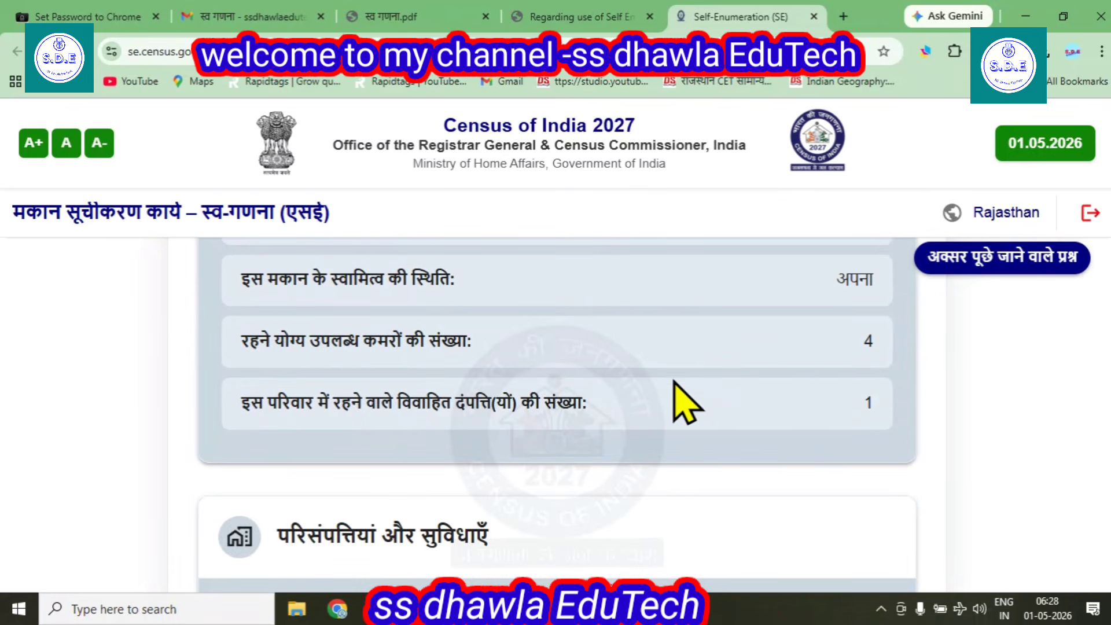
scroll(685, 397, "down", 2)
scroll(620, 426, "down", 1)
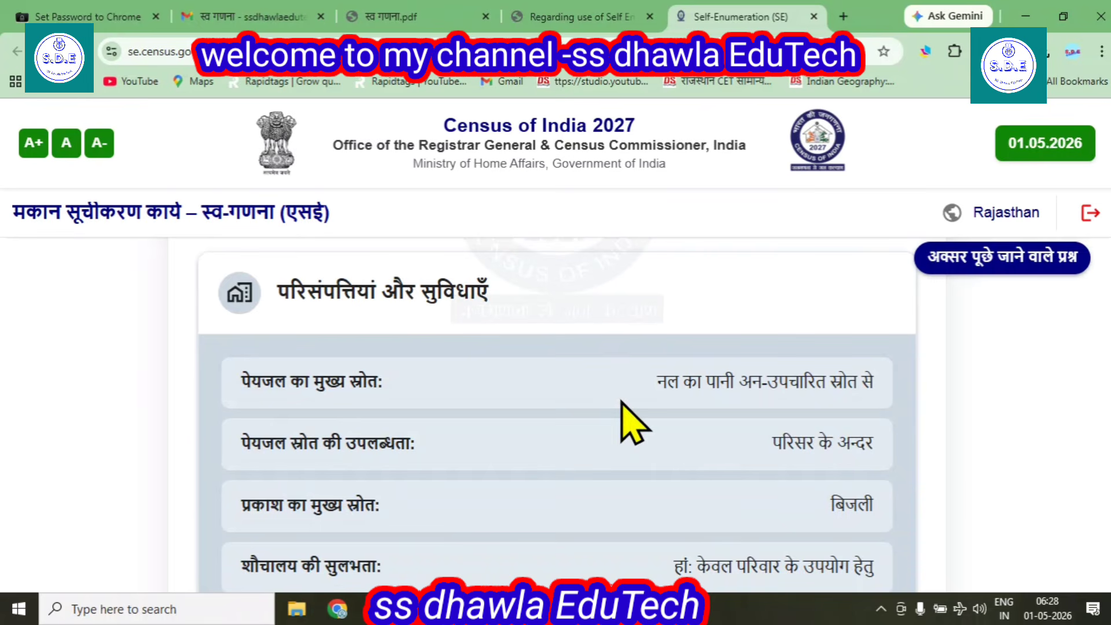
scroll(733, 416, "down", 1)
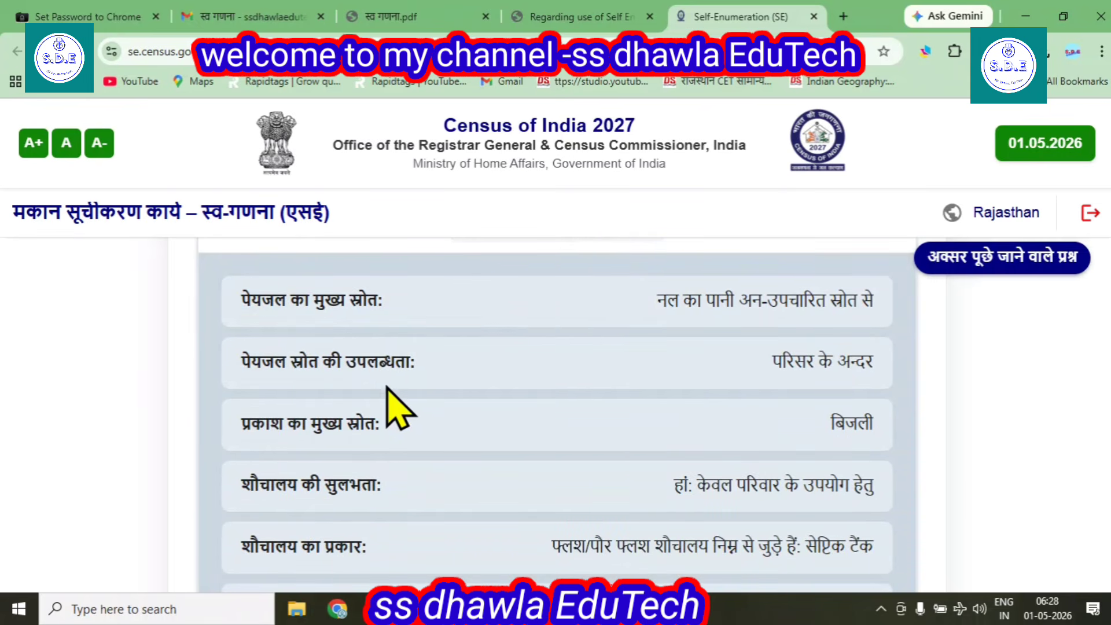
scroll(786, 397, "down", 1)
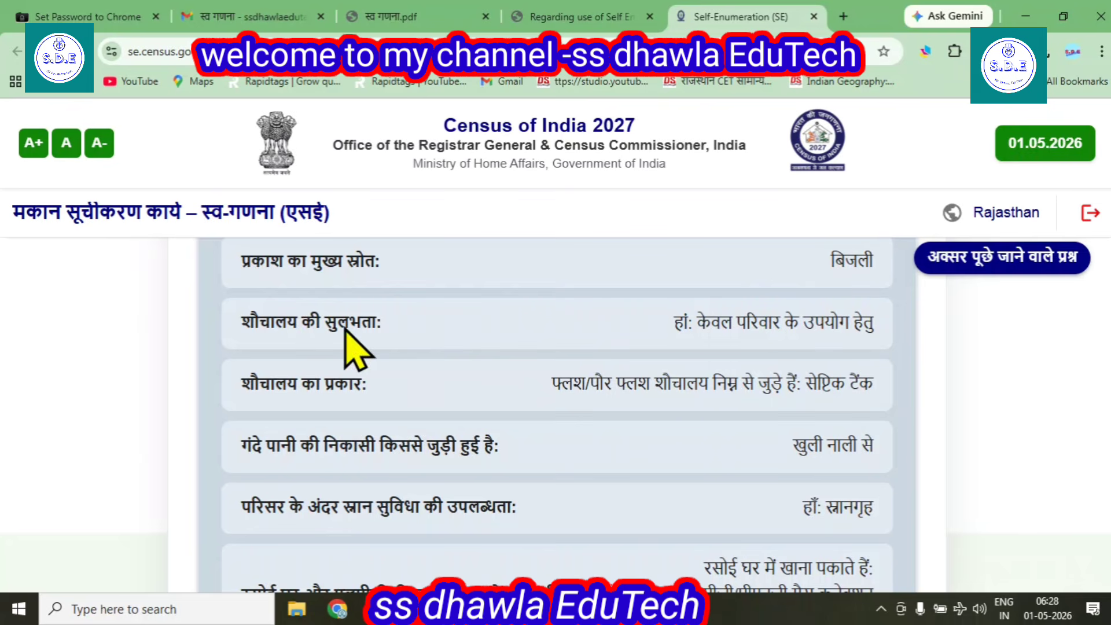
scroll(415, 372, "down", 1)
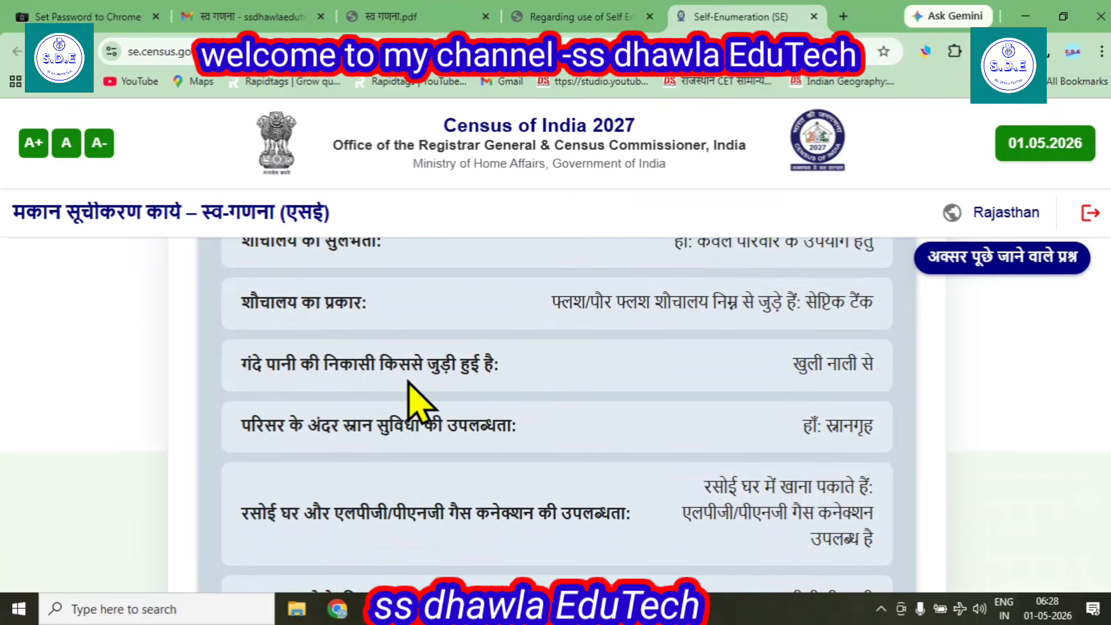
scroll(428, 399, "down", 2)
scroll(752, 362, "down", 2)
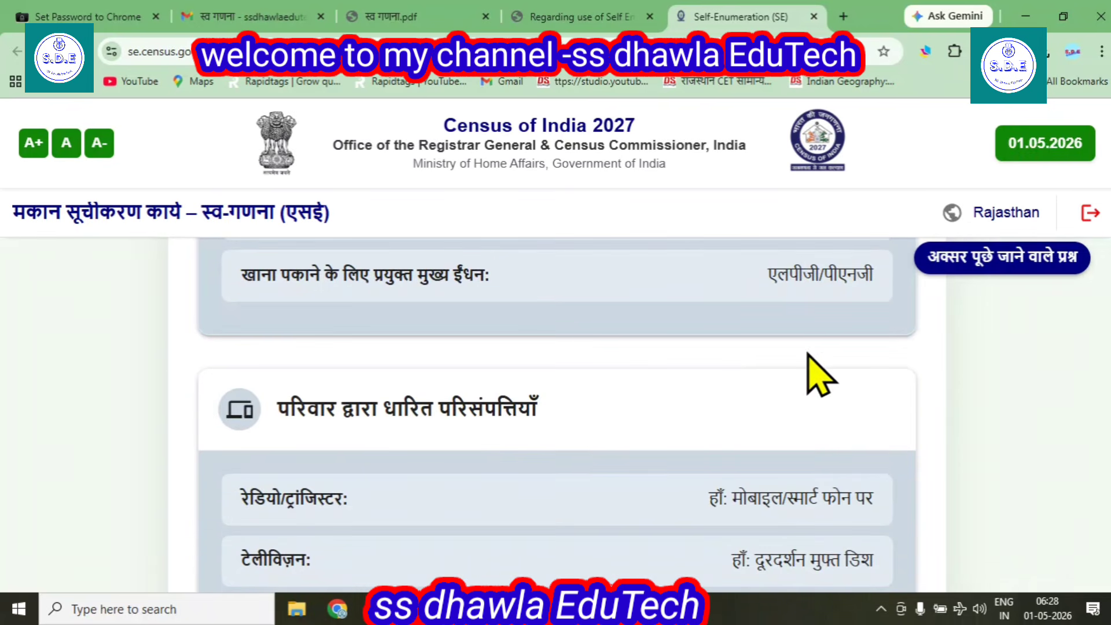
scroll(353, 415, "down", 2)
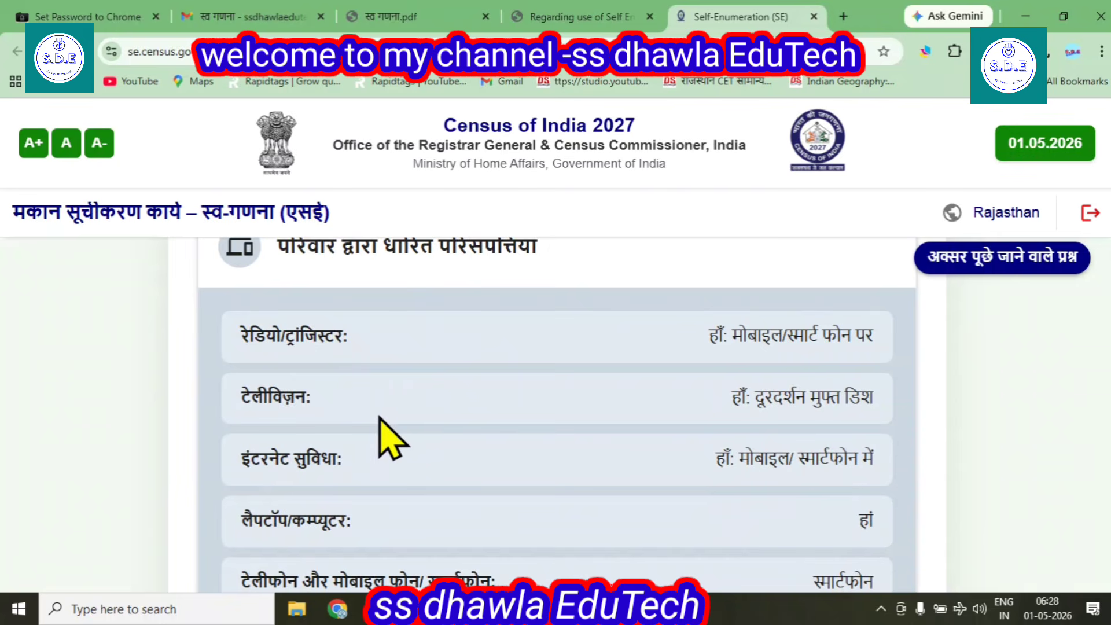
scroll(486, 397, "down", 2)
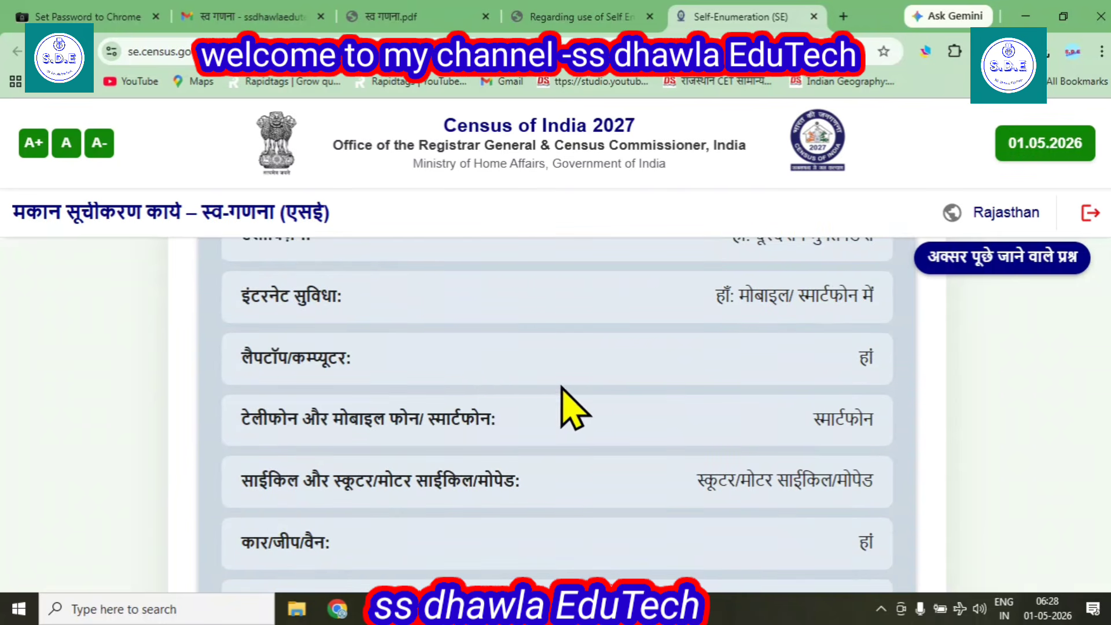
scroll(425, 429, "down", 1)
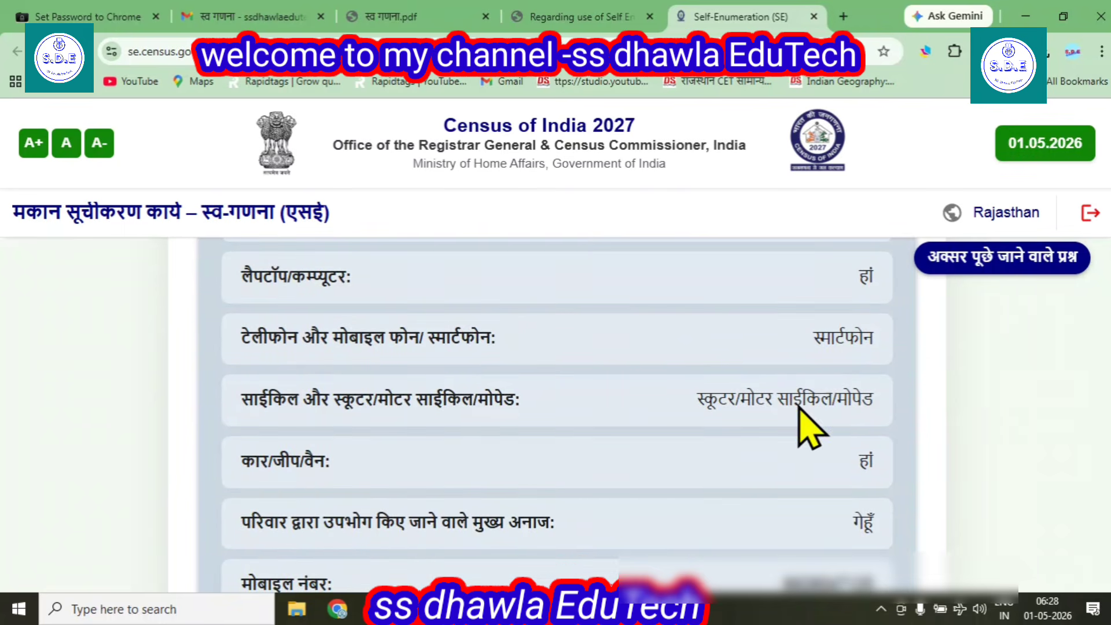
scroll(798, 422, "down", 1)
scroll(578, 429, "down", 1)
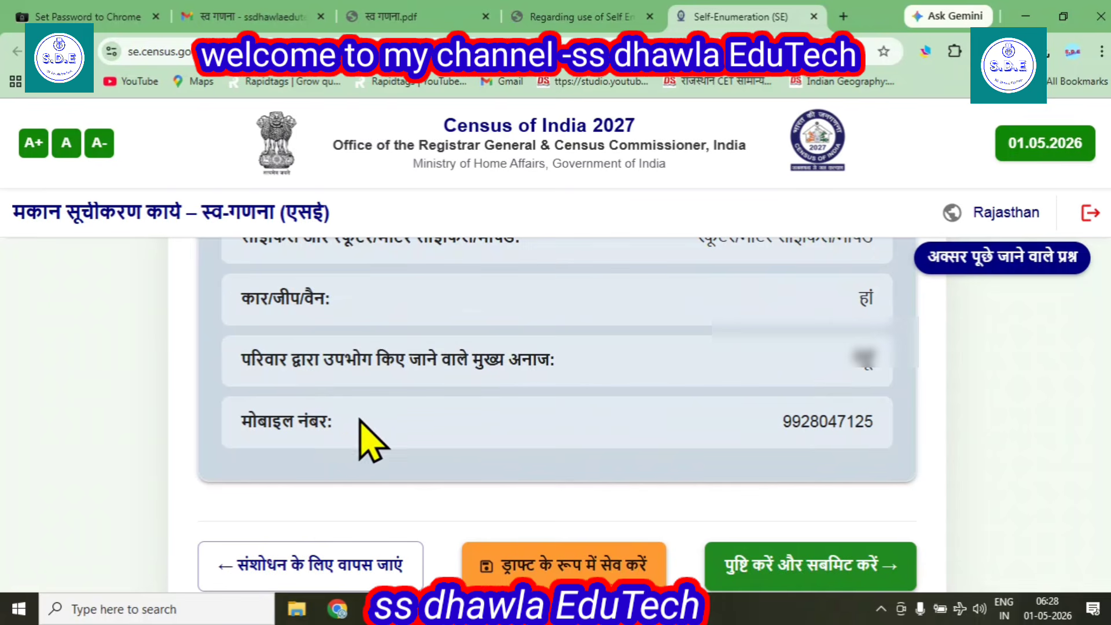
scroll(720, 394, "down", 1)
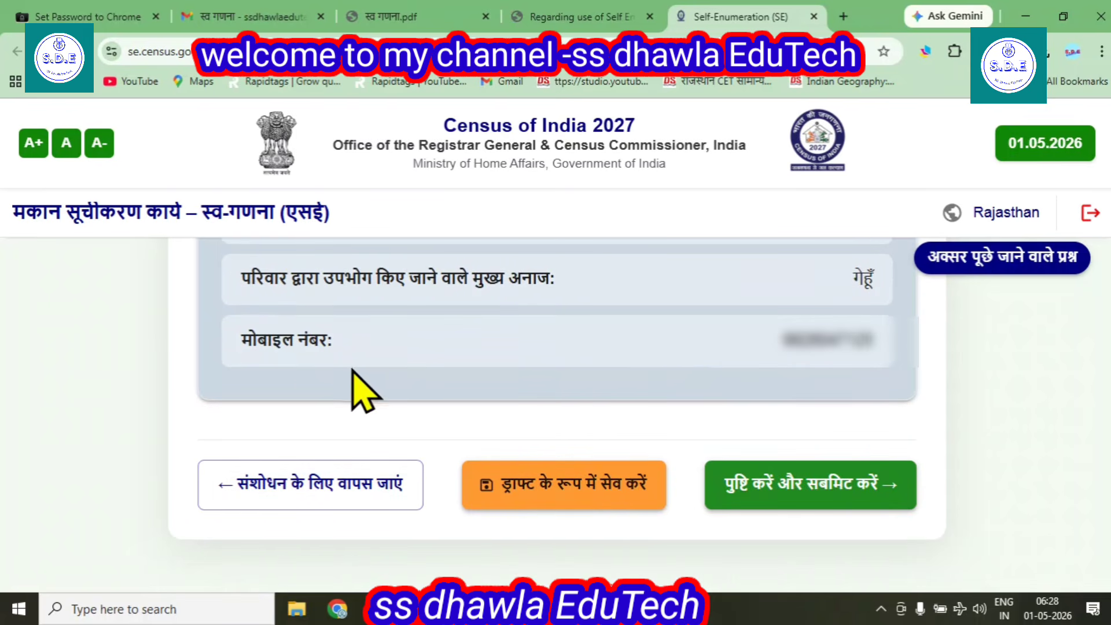
Save the household form as a draft, then confirm its final irreversible submission
left_click(528, 480)
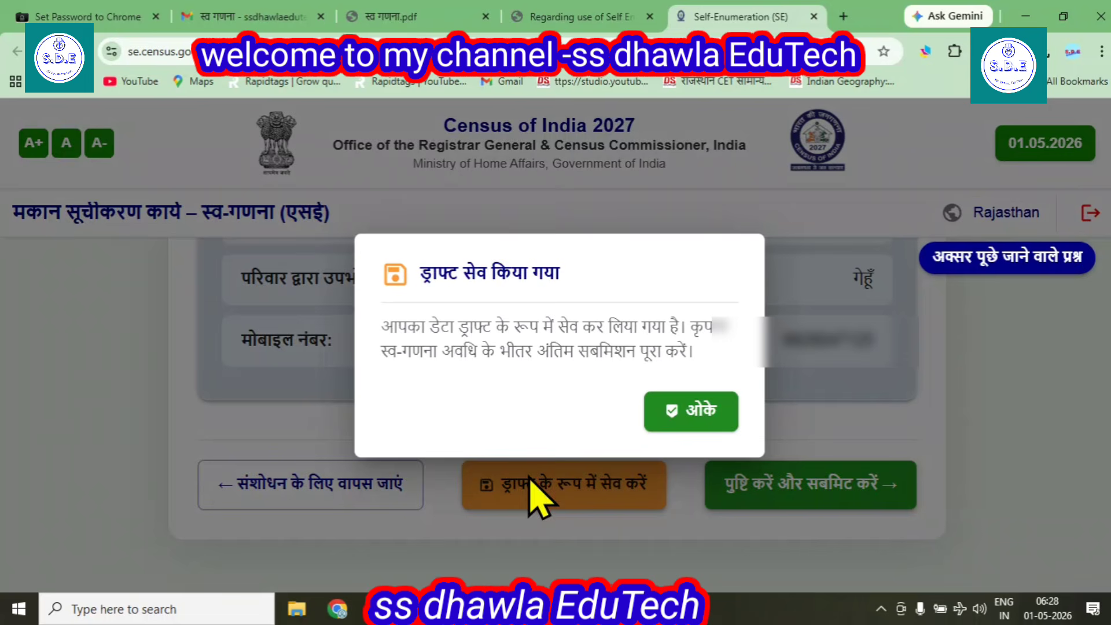
left_click(676, 427)
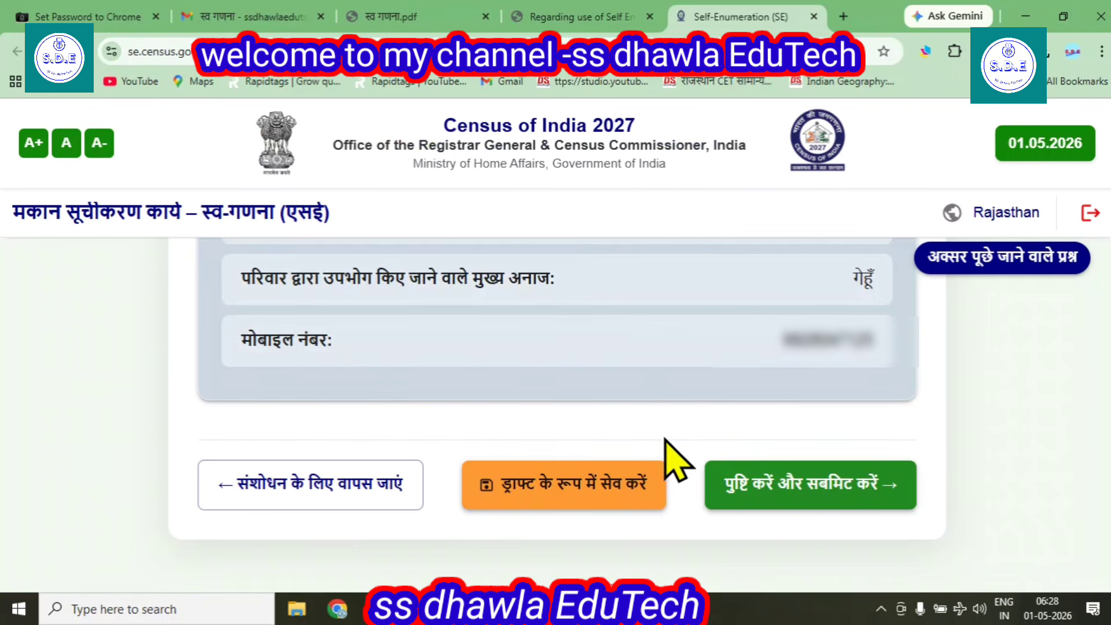
left_click(786, 499)
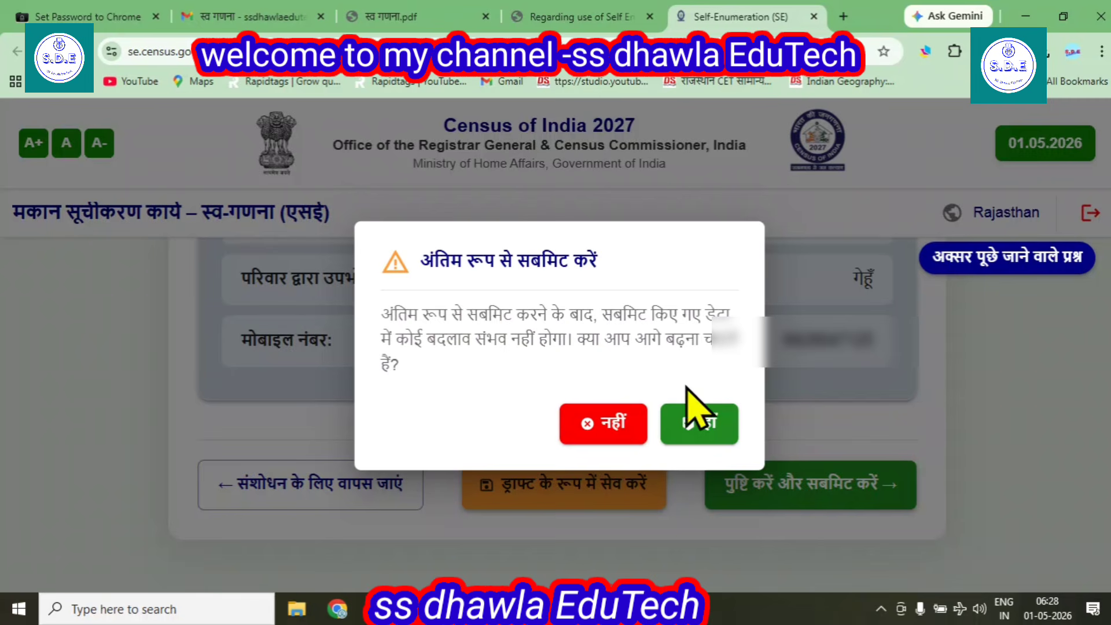
left_click(704, 431)
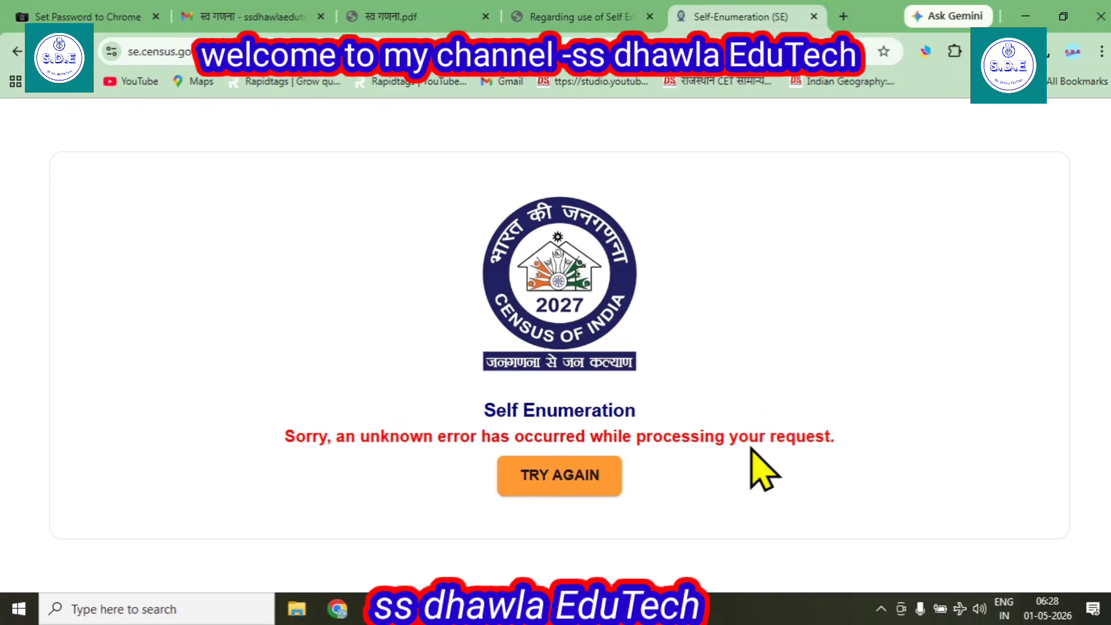
Retry the failed submission and scroll down to the SE ID on the success page
left_click(547, 481)
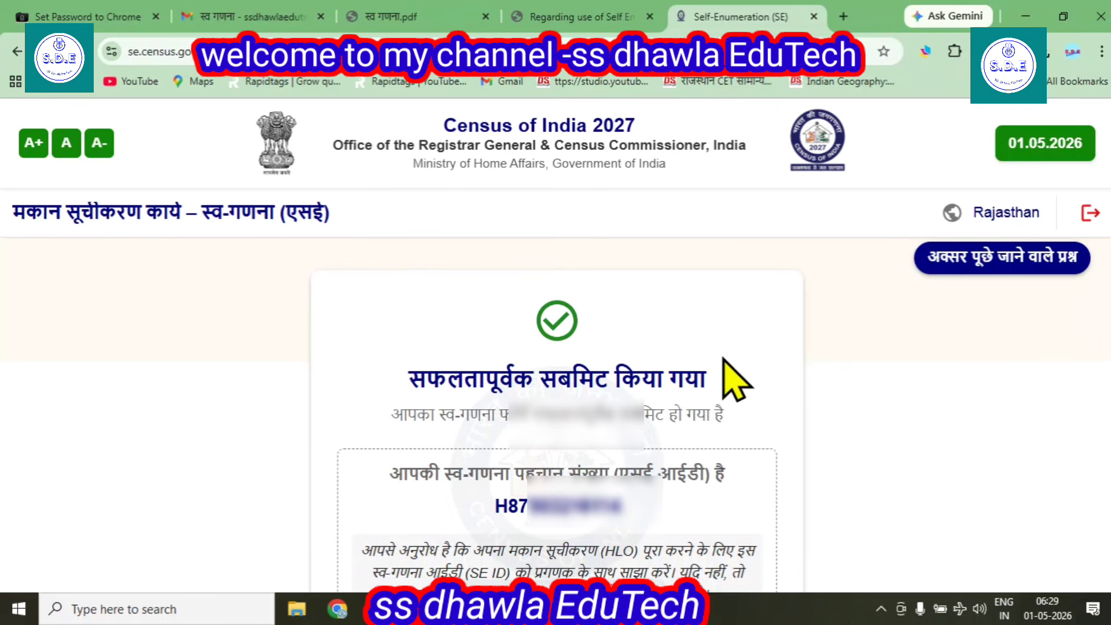
scroll(736, 379, "down", 1)
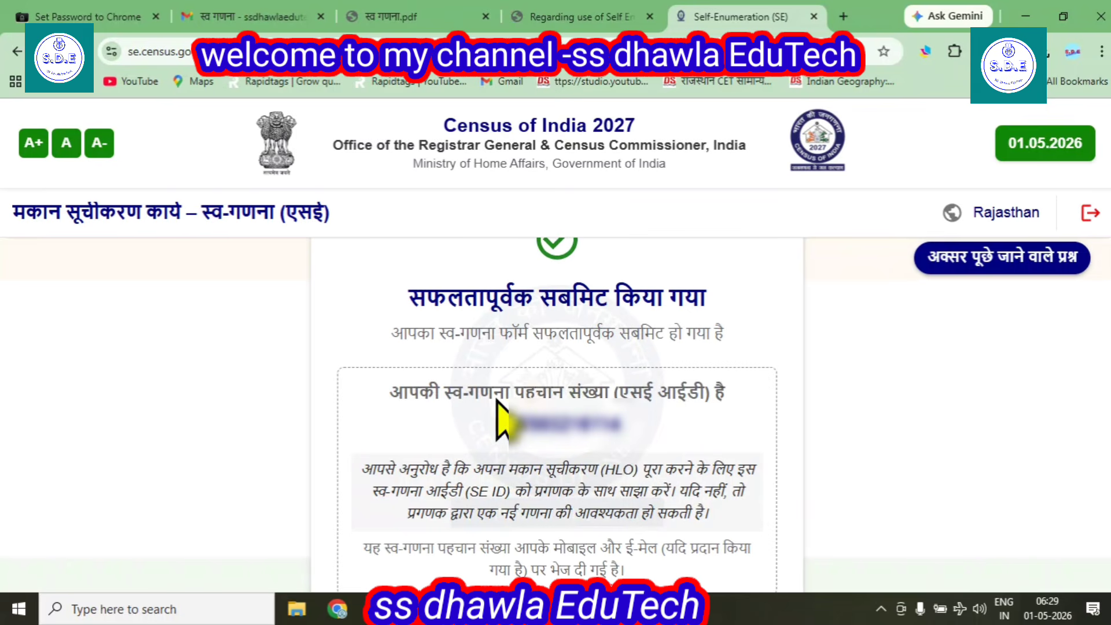
scroll(556, 423, "down", 1)
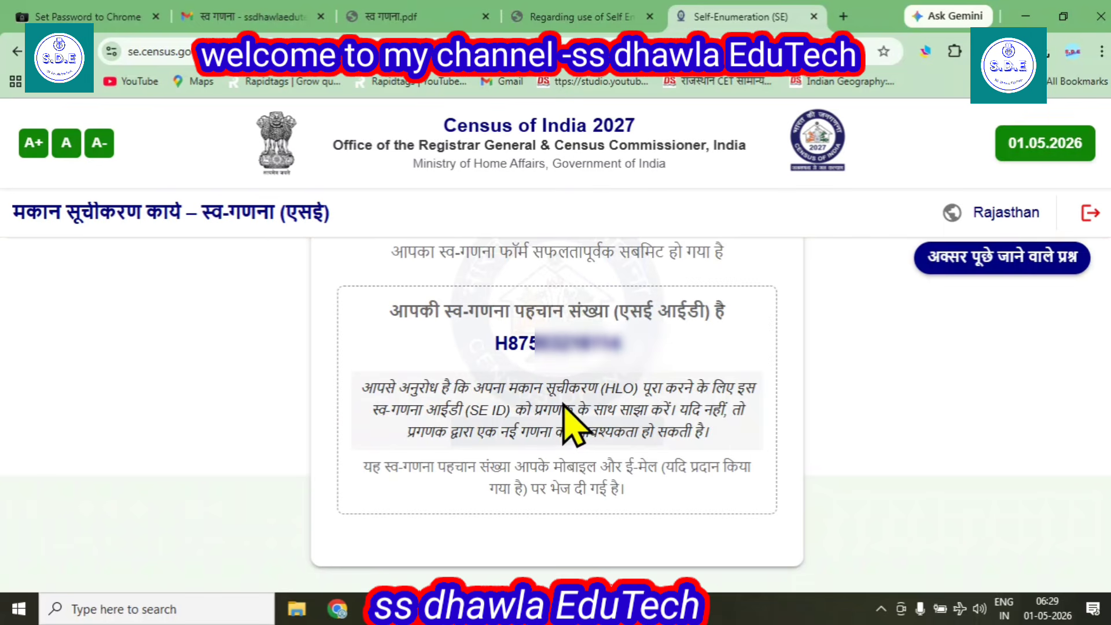
Refresh the Gmail inbox and highlight the SE ID in the Self-enumeration Completion email
left_click(254, 16)
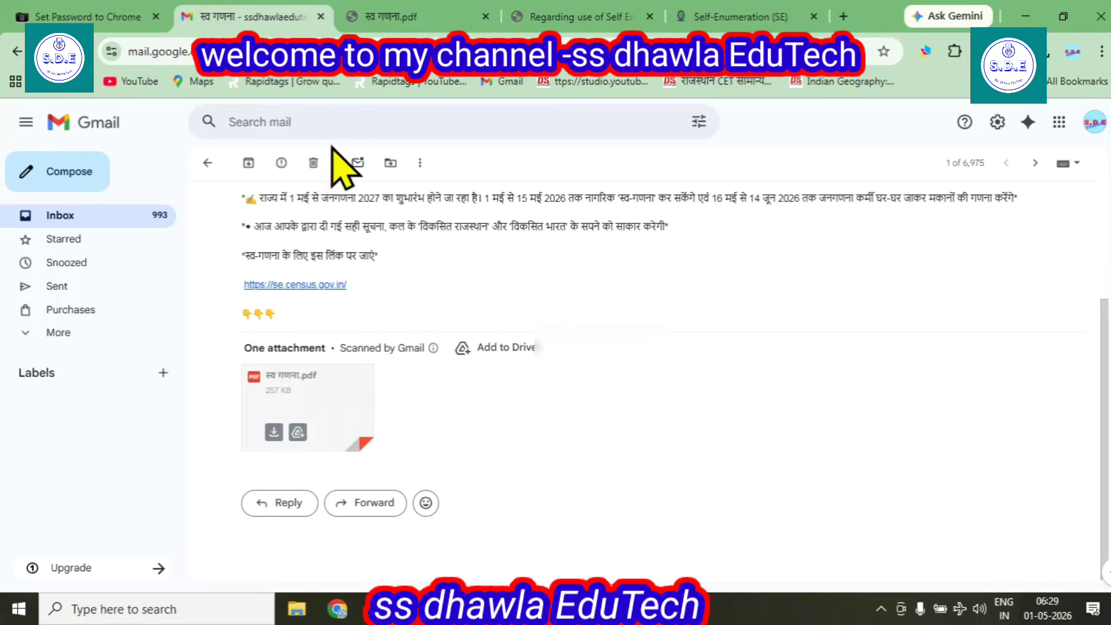
left_click(72, 217)
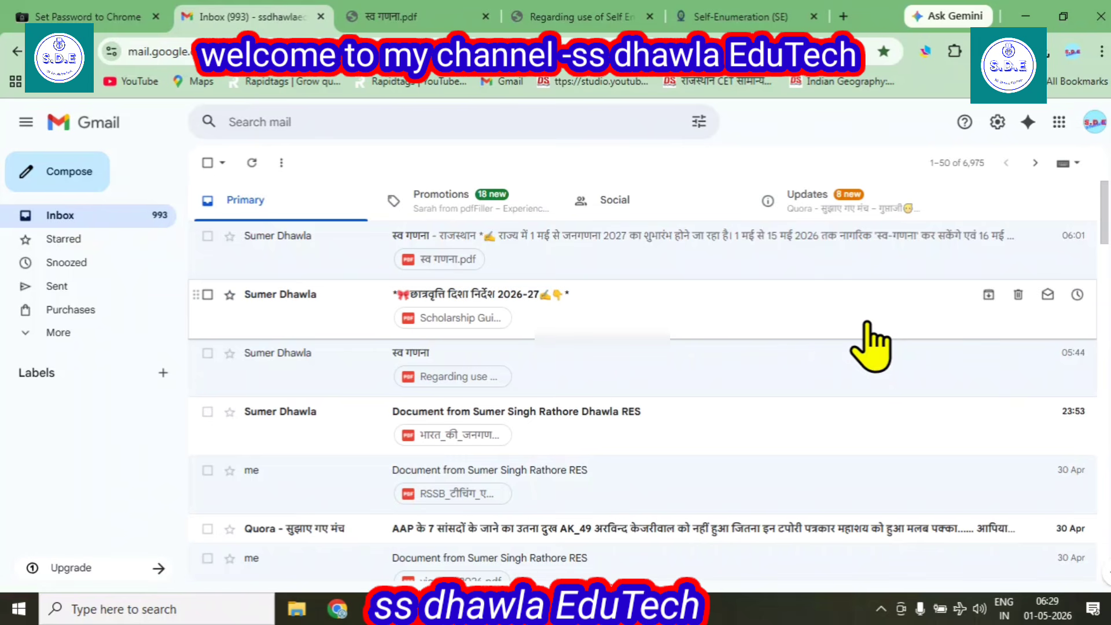
left_click(254, 163)
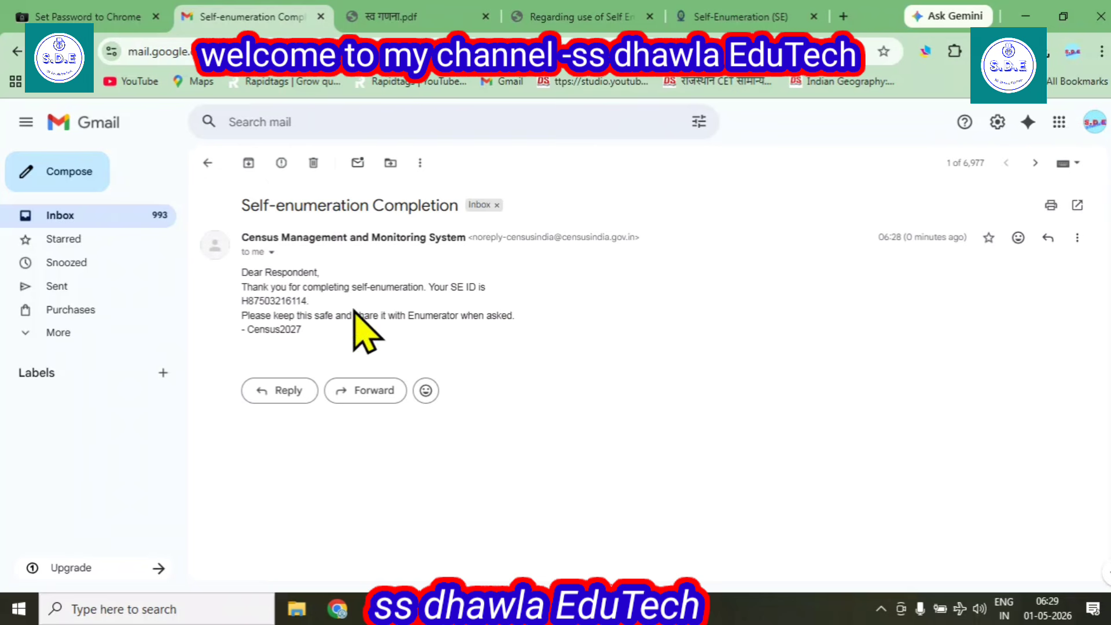
left_click_drag(243, 301, 304, 301)
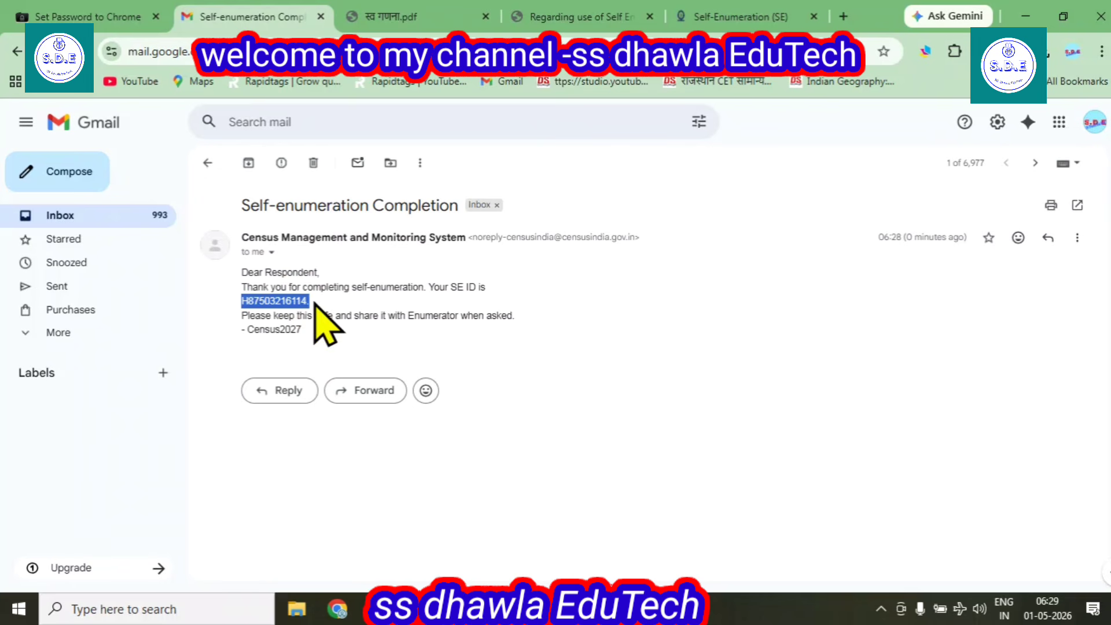
left_click(612, 16)
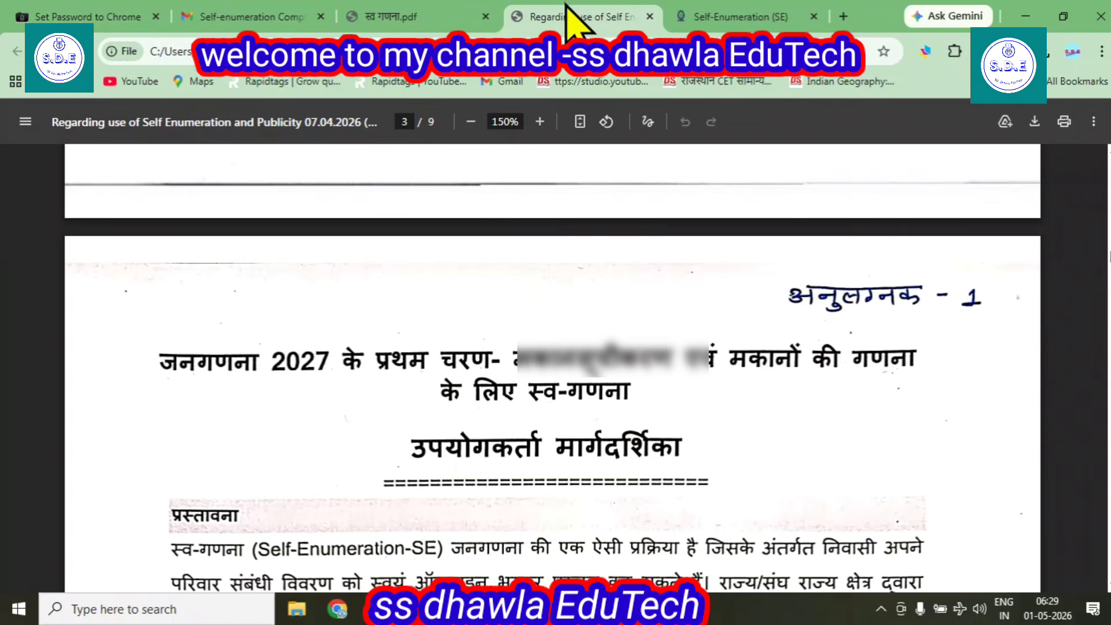
Recheck the SE ID on the success page, then bring up the स्व गणना.pdf guide
left_click(717, 16)
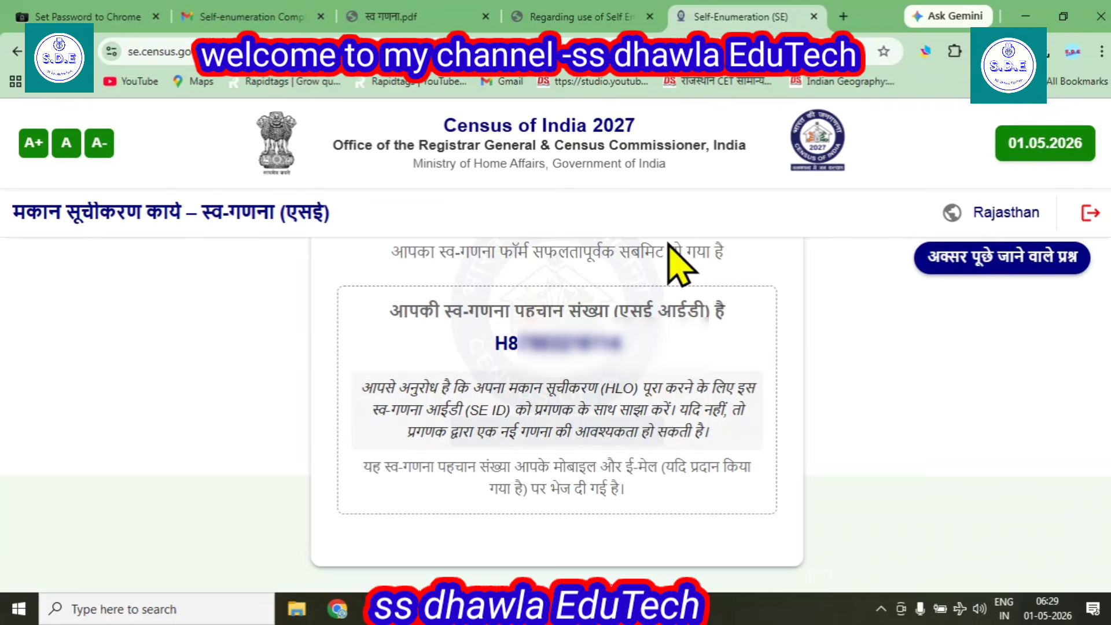
left_click(412, 17)
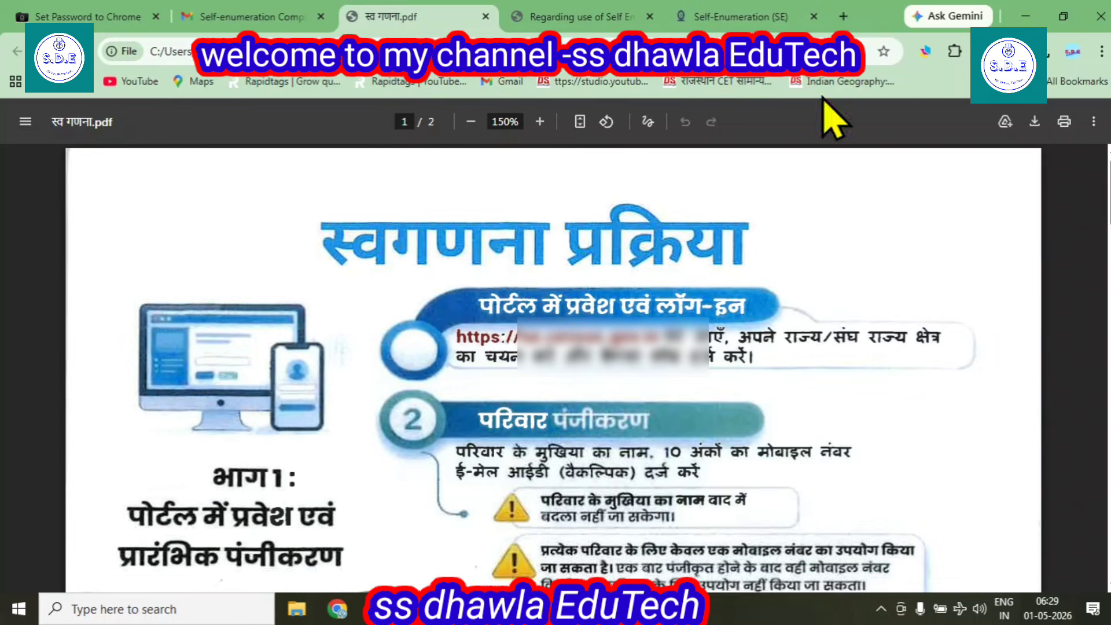